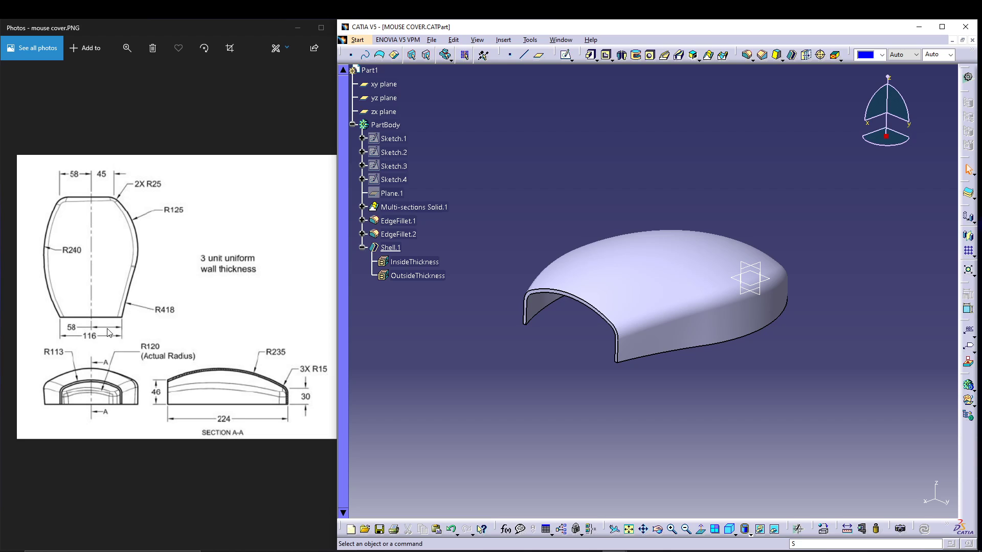
Look over the finished mouse cover model and close its document.
middle_click_drag(612, 407, 499, 386)
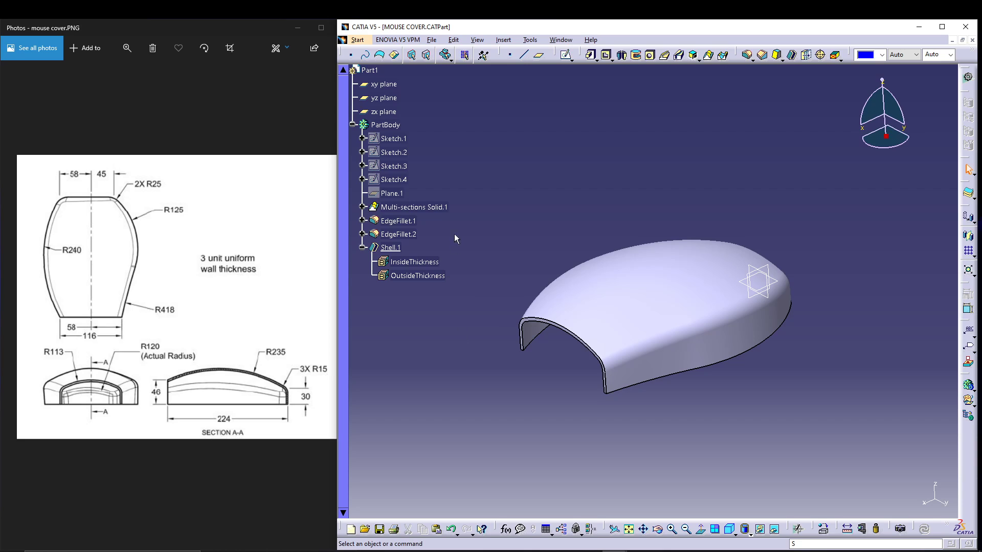
middle_click_drag(597, 233, 683, 184)
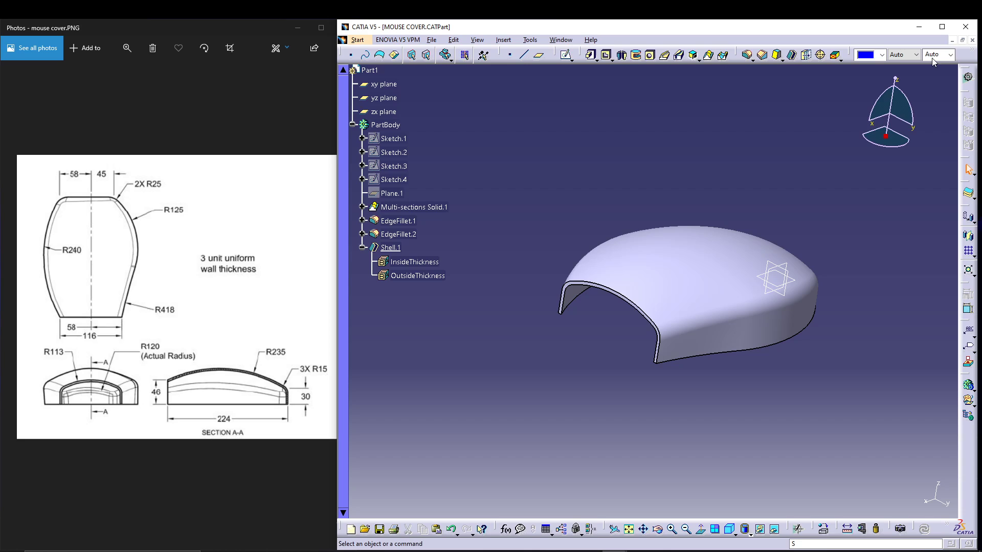
left_click(973, 41)
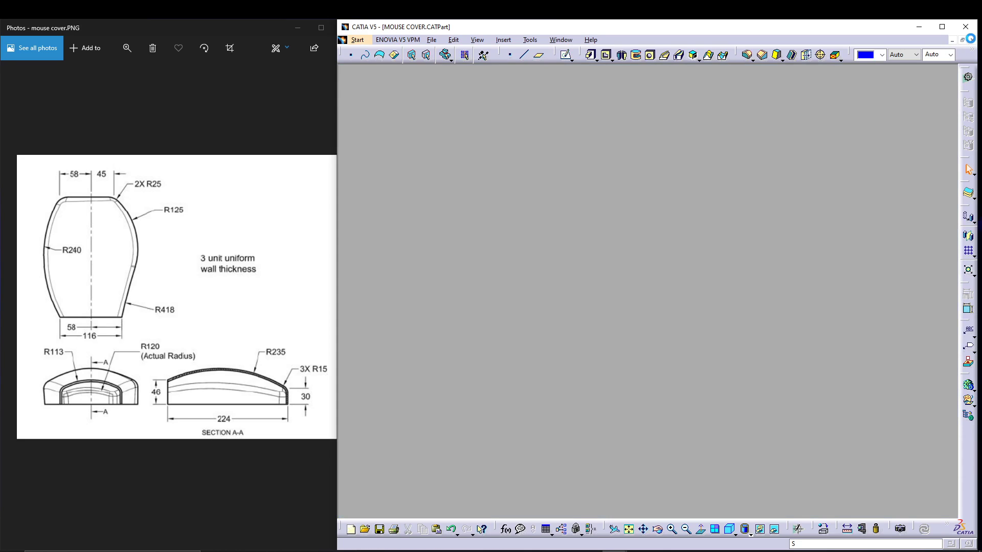
Create a new Mechanical Design part named "mc".
left_click(347, 40)
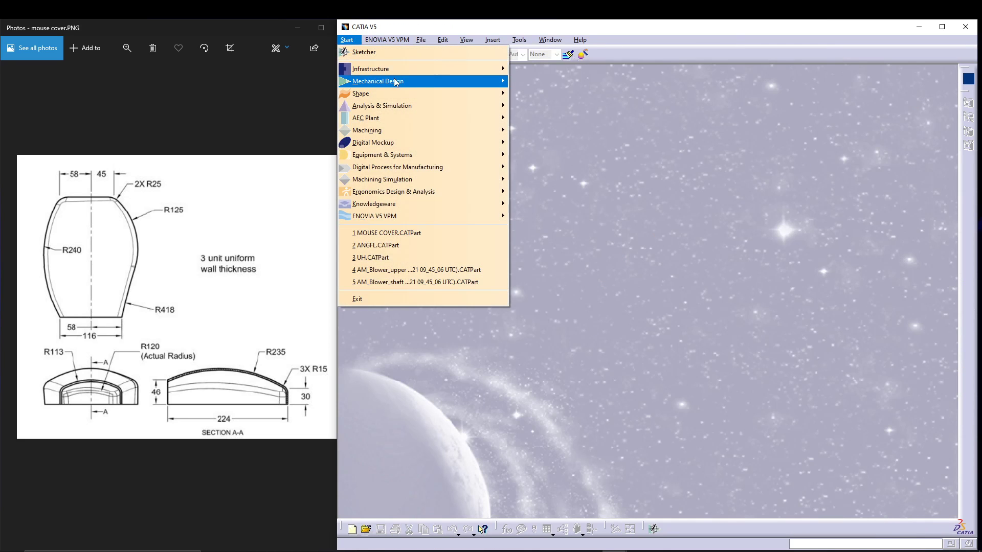
mouse_move(409, 80)
left_click(532, 82)
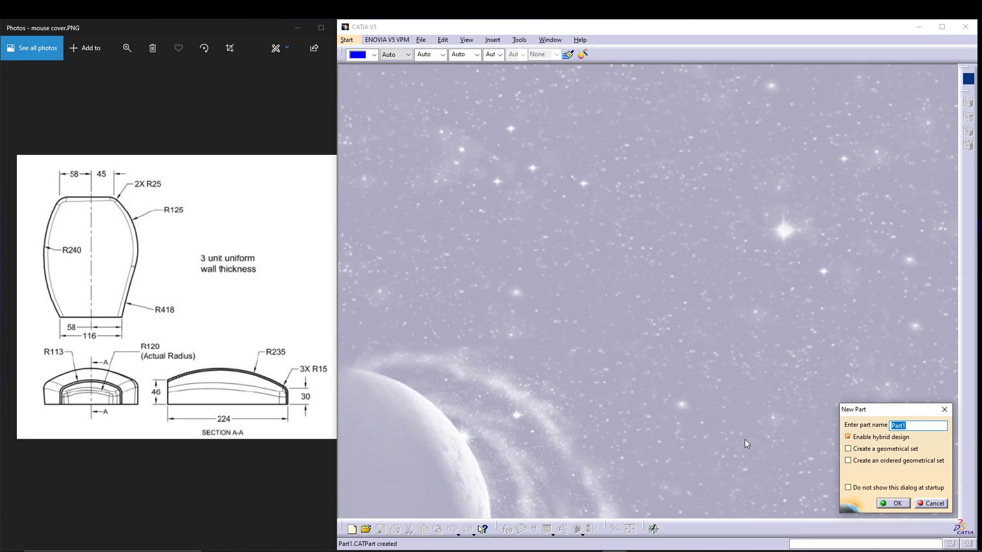
type("mc")
key("Return")
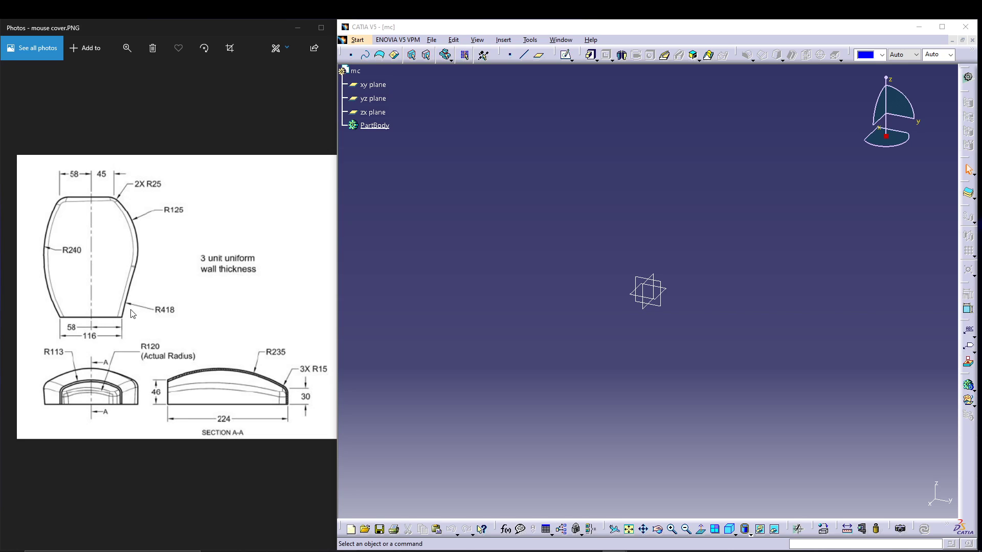
Start a sketch on the xy plane.
left_click(694, 183)
left_click(388, 87)
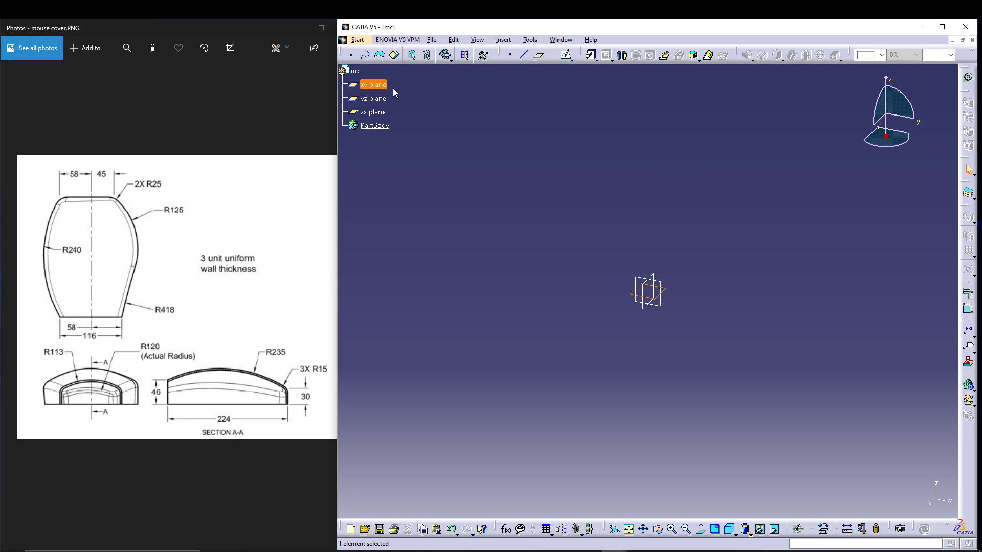
left_click(566, 57)
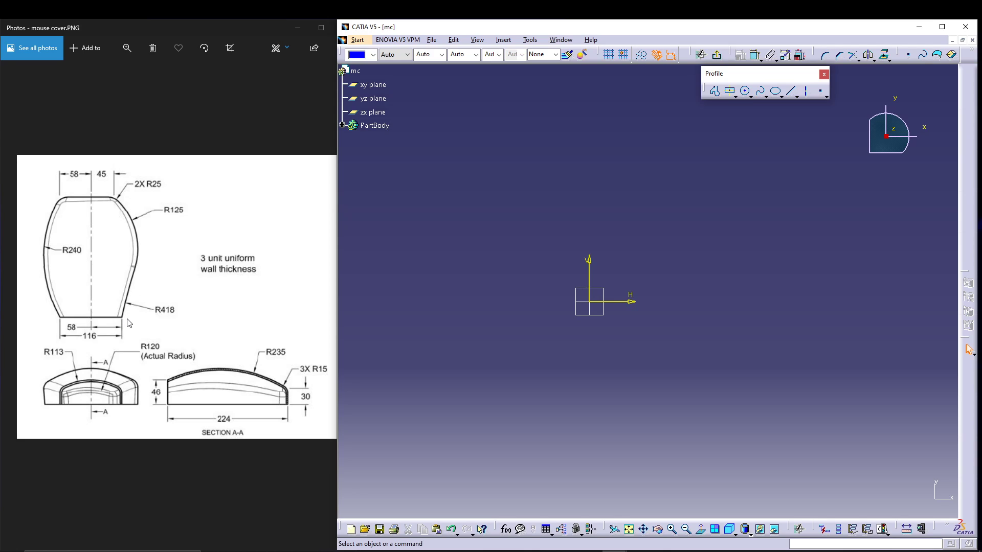
Sketch two connected three-point arcs of about 87 mm and 131 mm radius, starting on the vertical axis above the origin.
left_click(717, 95)
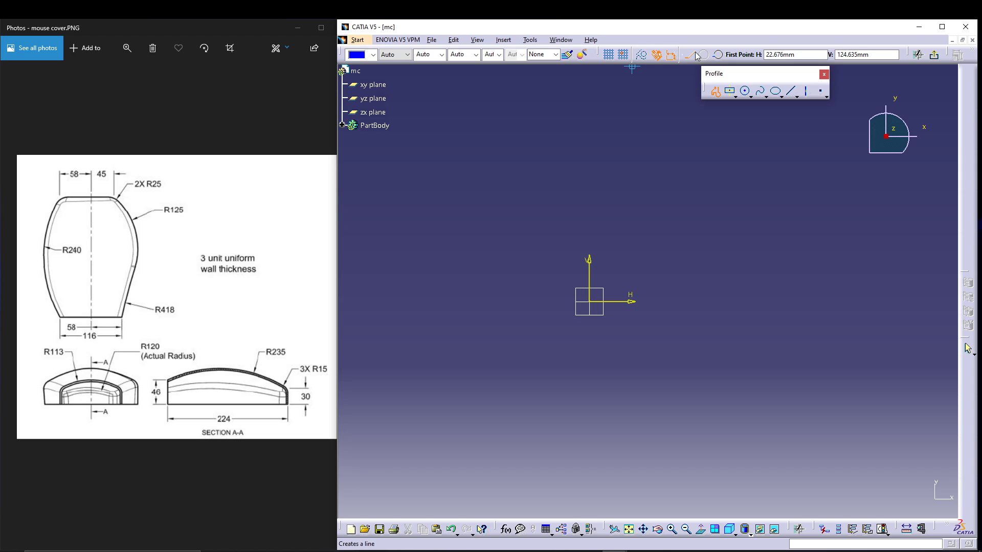
left_click(718, 56)
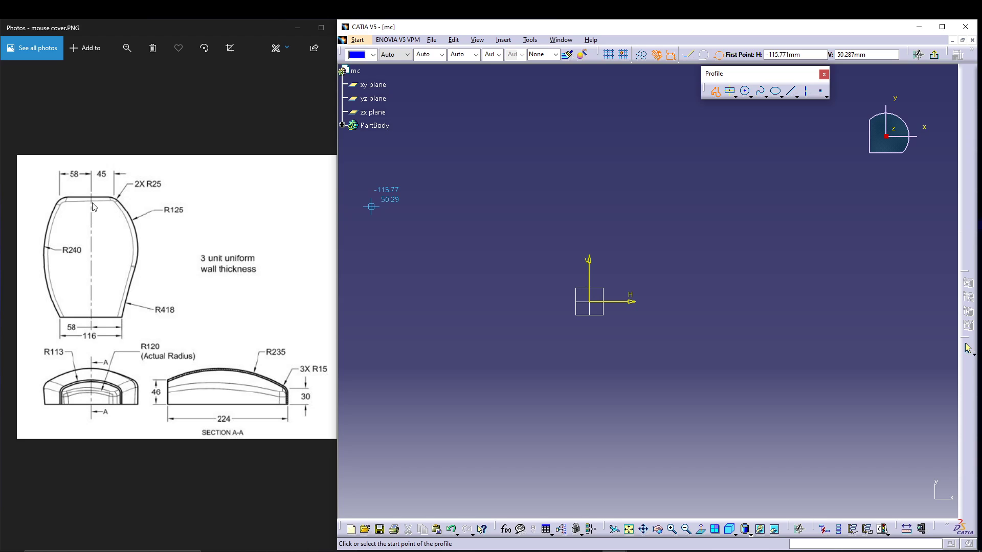
left_click(591, 240)
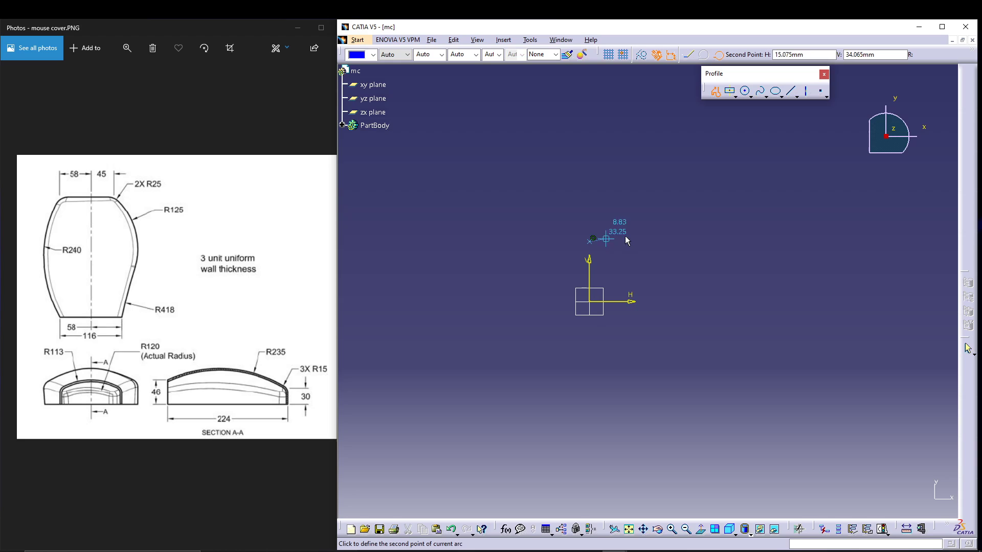
left_click(658, 222)
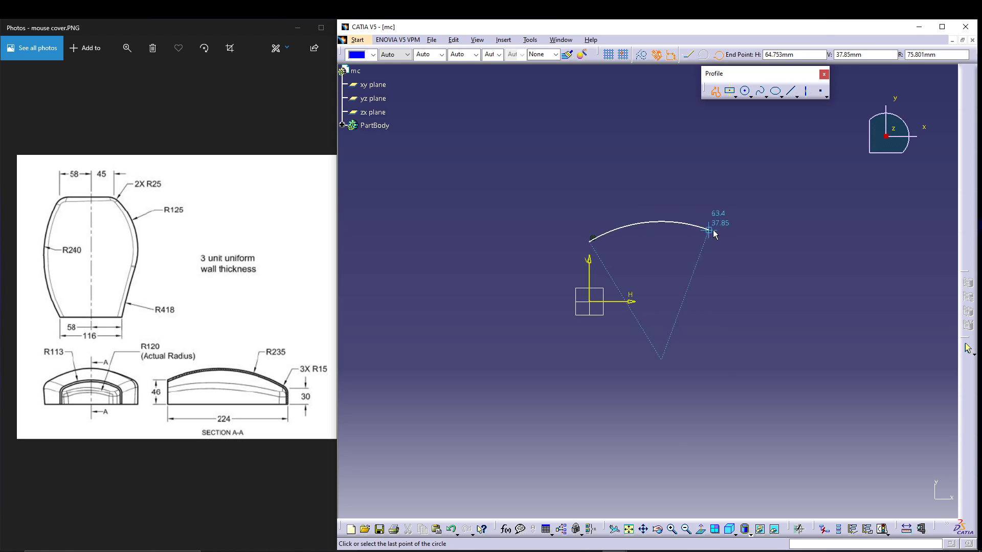
left_click(758, 246)
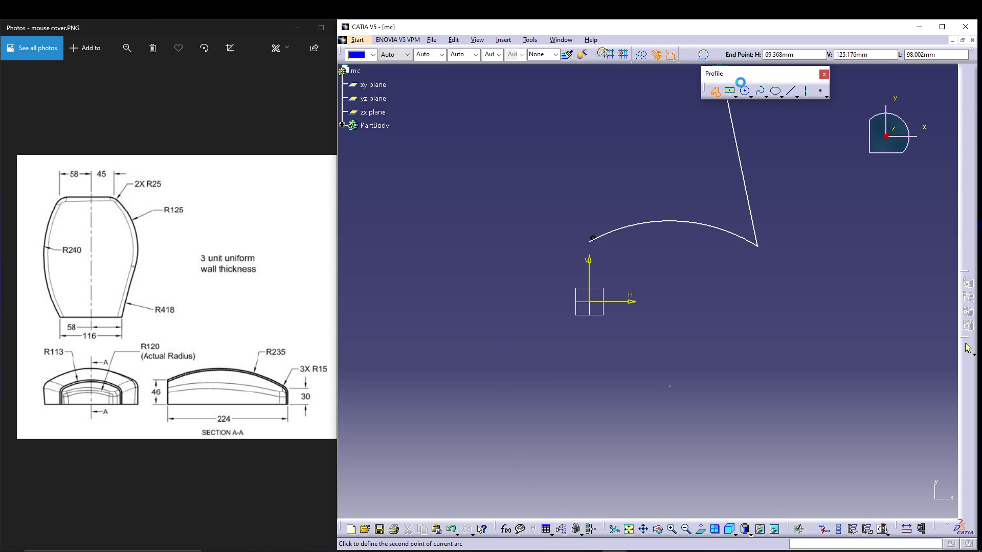
left_click(824, 267)
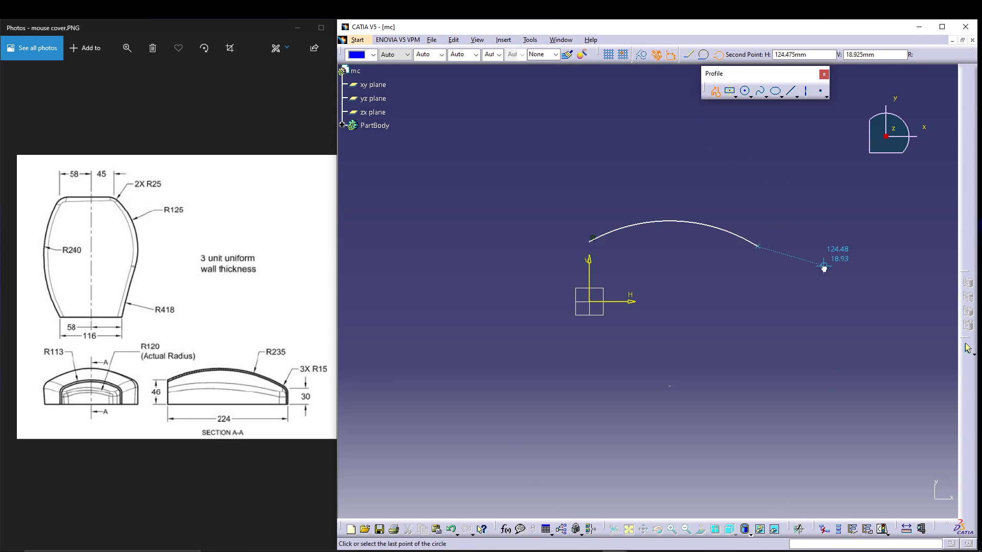
left_click(875, 269)
key("Escape")
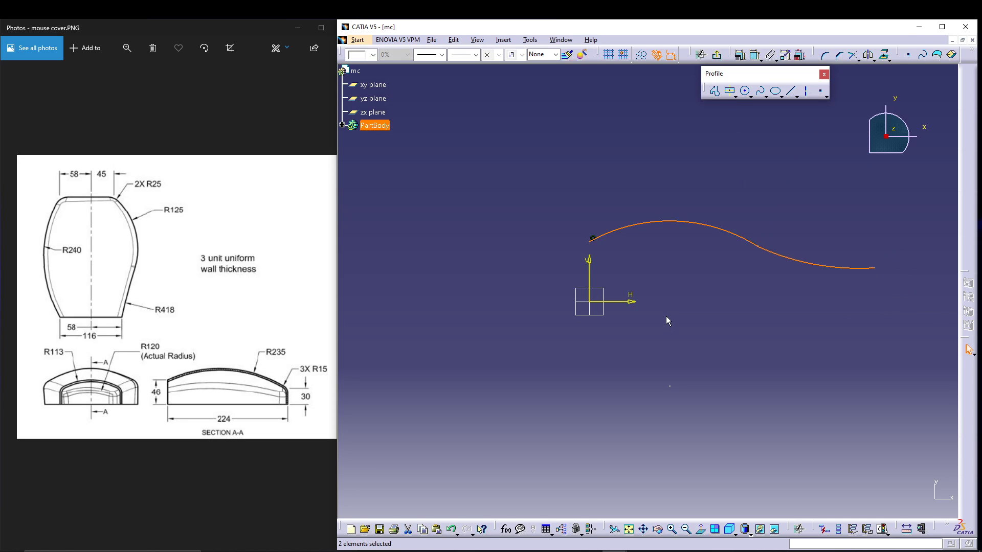
Constrain the two connected arcs to be tangent to each other.
middle_click_drag(683, 300, 591, 300)
left_click(612, 151)
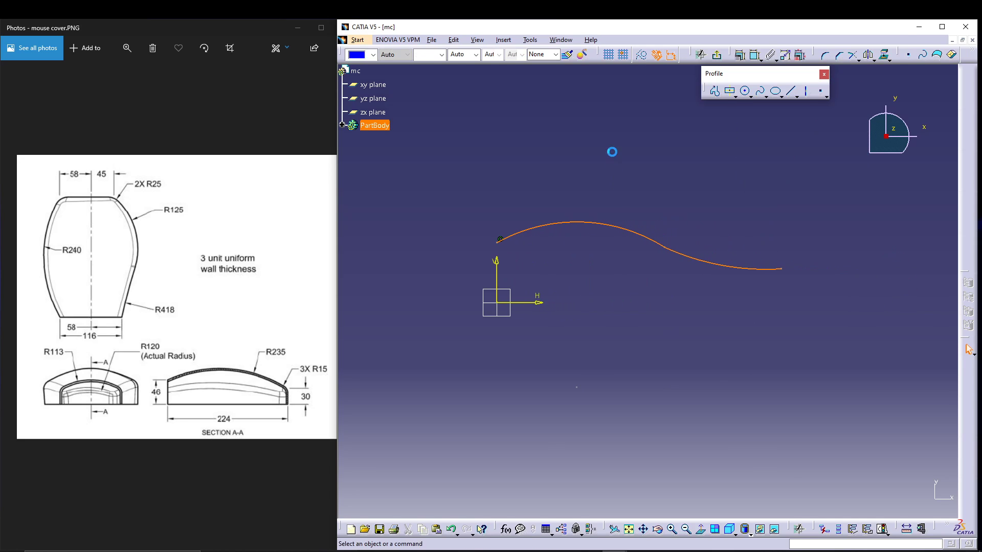
left_click(618, 233)
left_click(708, 263, "ctrl")
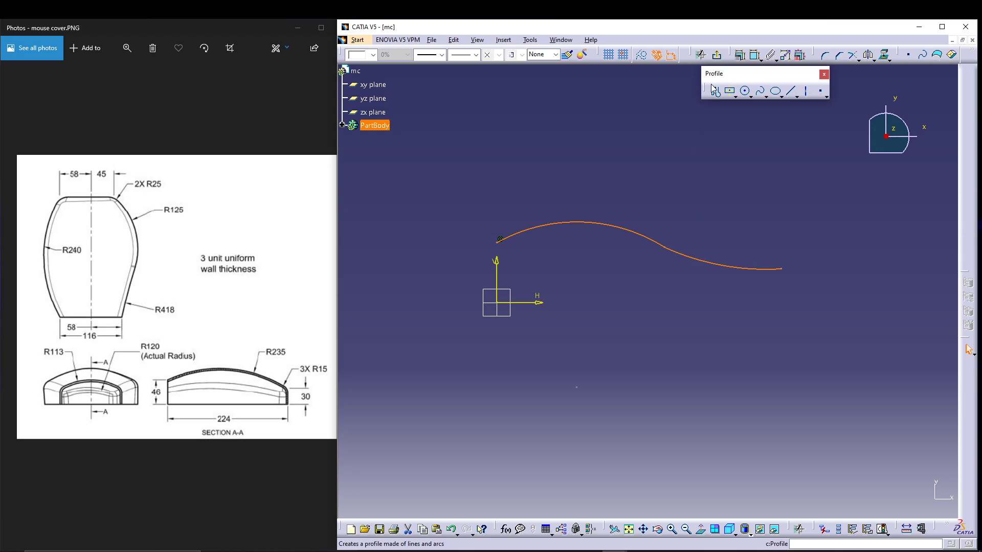
left_click(740, 54)
left_click(902, 428)
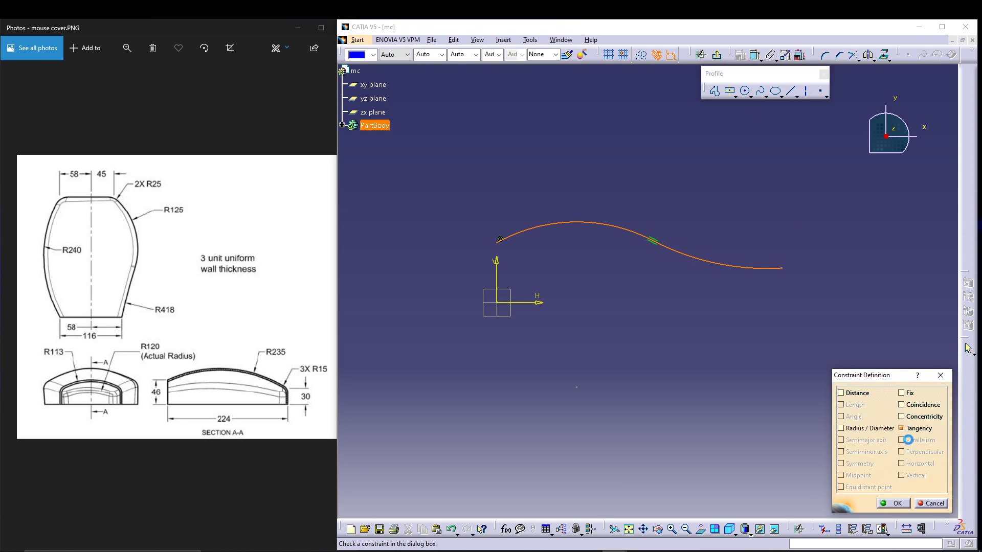
left_click(894, 504)
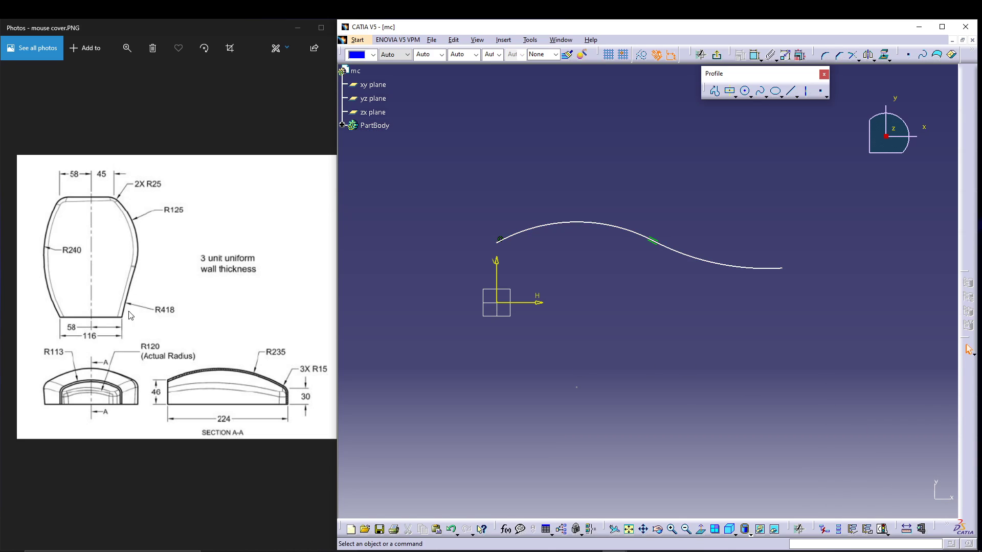
Dimension both arc radii, setting the first arc to 125 mm and the second to 418 mm.
left_click(755, 55)
left_click(565, 225)
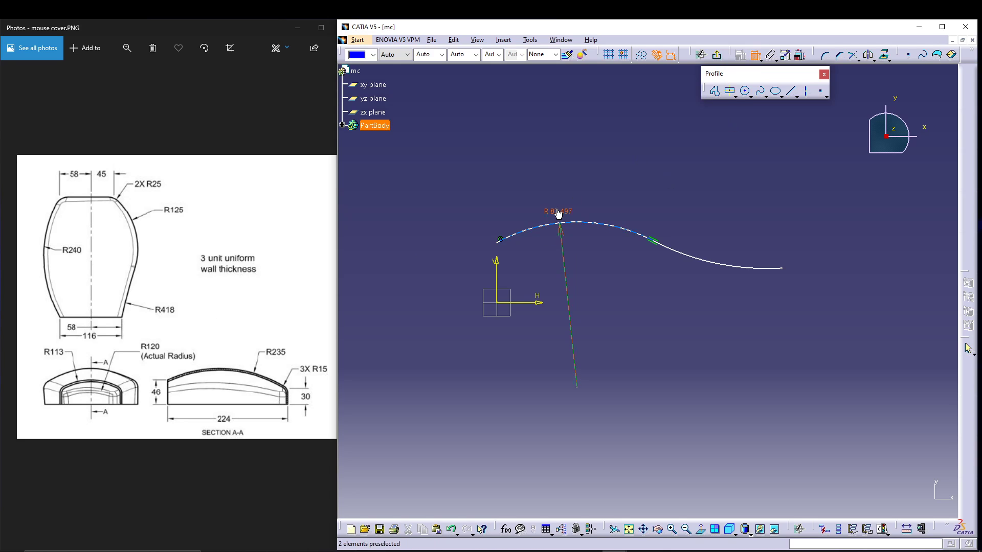
left_click(559, 214)
left_click(711, 263)
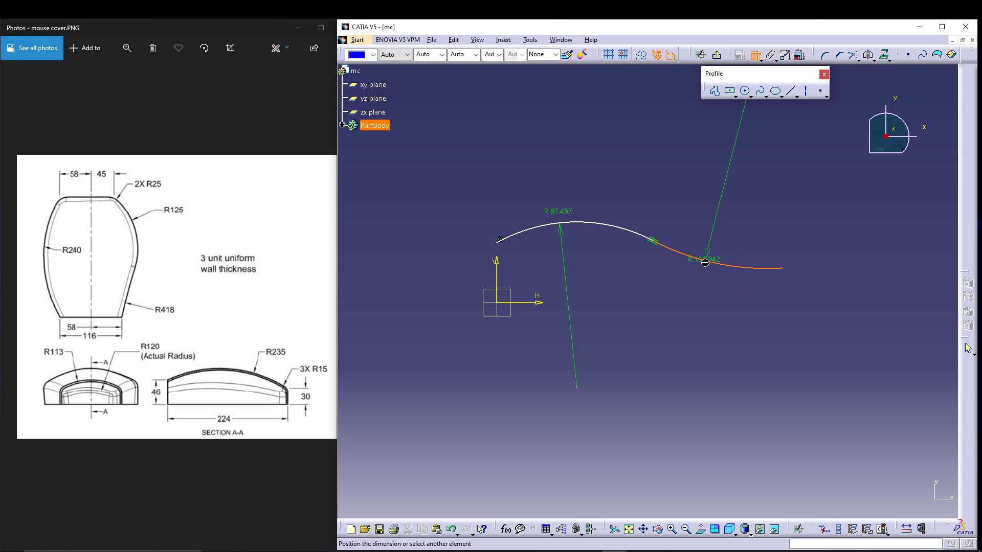
left_click(699, 335)
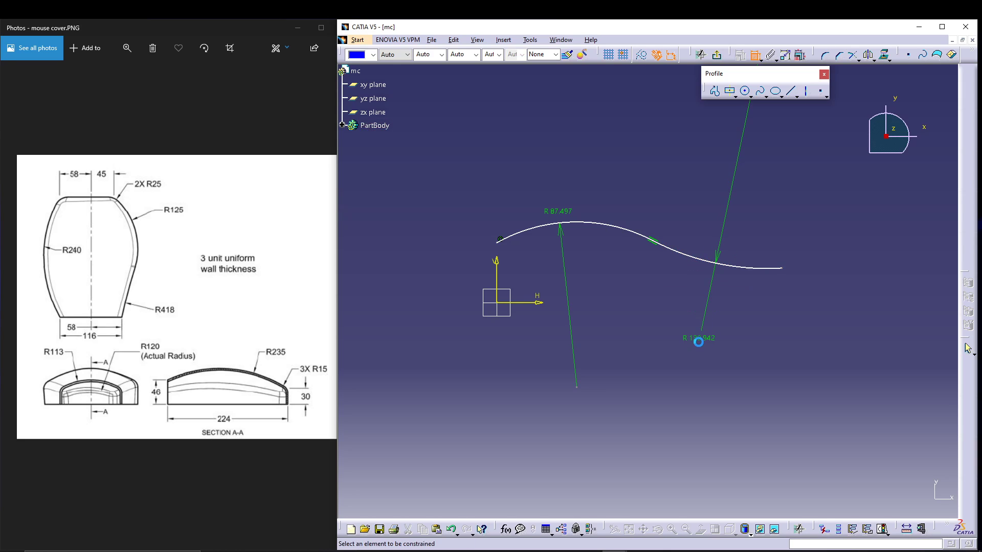
double_click(564, 212)
type("125")
key("Return")
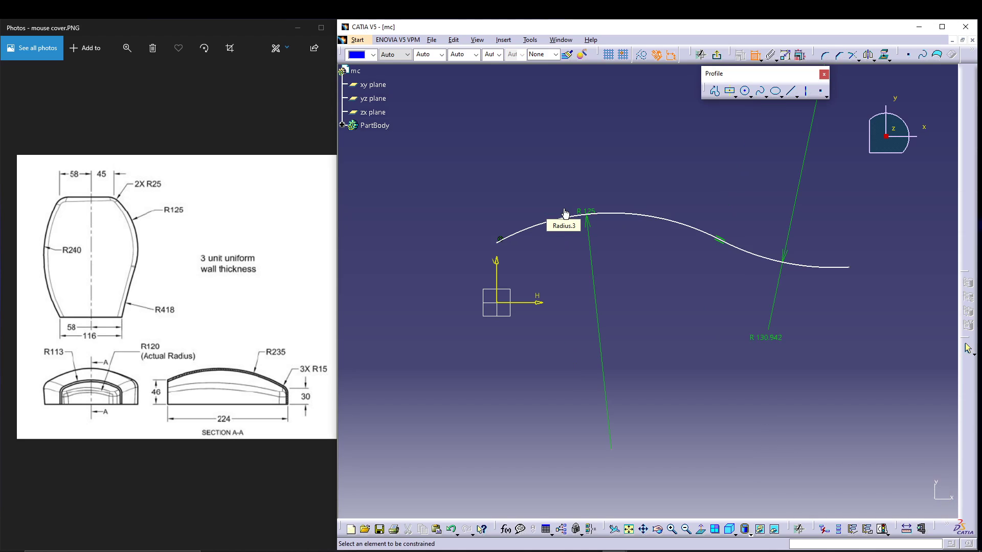
double_click(774, 339)
type("418")
key("Return")
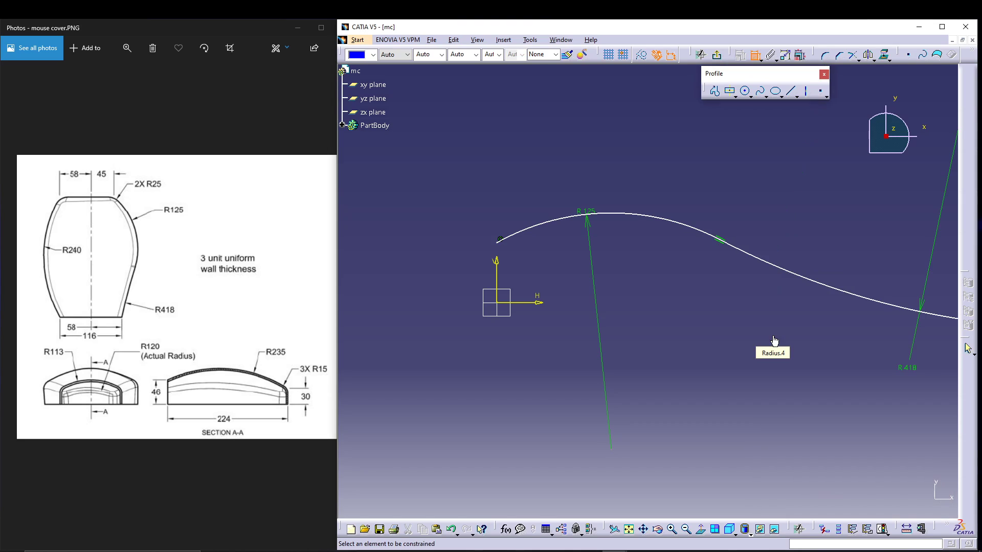
Pull the free end of the R418 arc inward to about 237 mm horizontally from the curve's start.
mouse_move(755, 386)
middle_mouse_down()
mouse_move(755, 403)
mouse_move(764, 402)
middle_mouse_up()
middle_click_drag(758, 389, 755, 412)
left_click(915, 324)
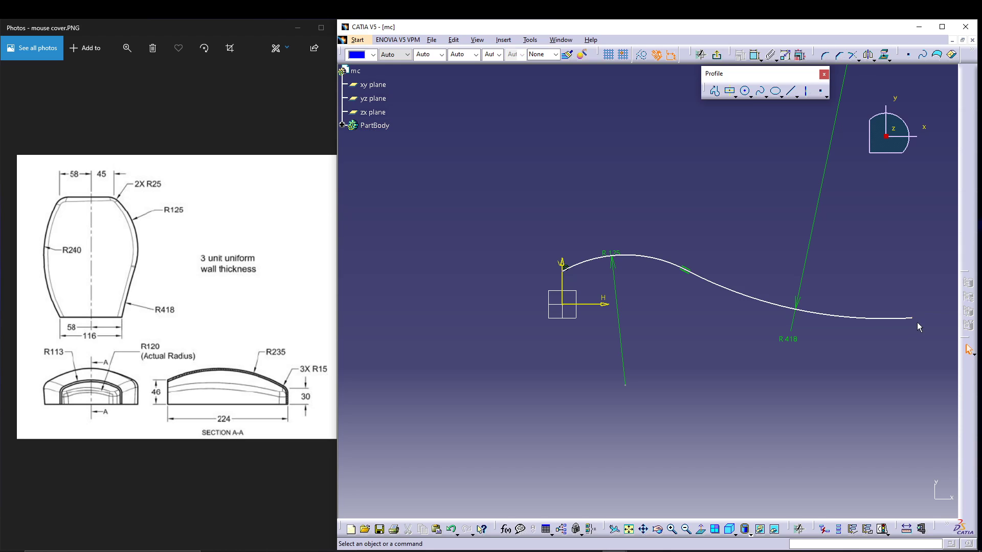
key("Escape")
left_click_drag(912, 318, 808, 270)
mouse_move(782, 326)
middle_mouse_down()
mouse_move(666, 361)
mouse_move(655, 355)
mouse_move(684, 336)
middle_mouse_up()
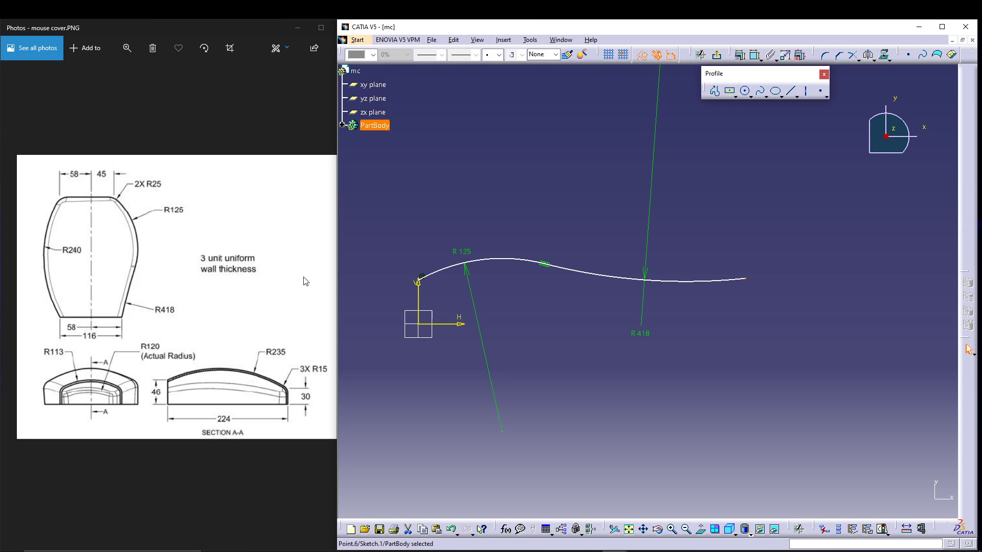
left_click(756, 54)
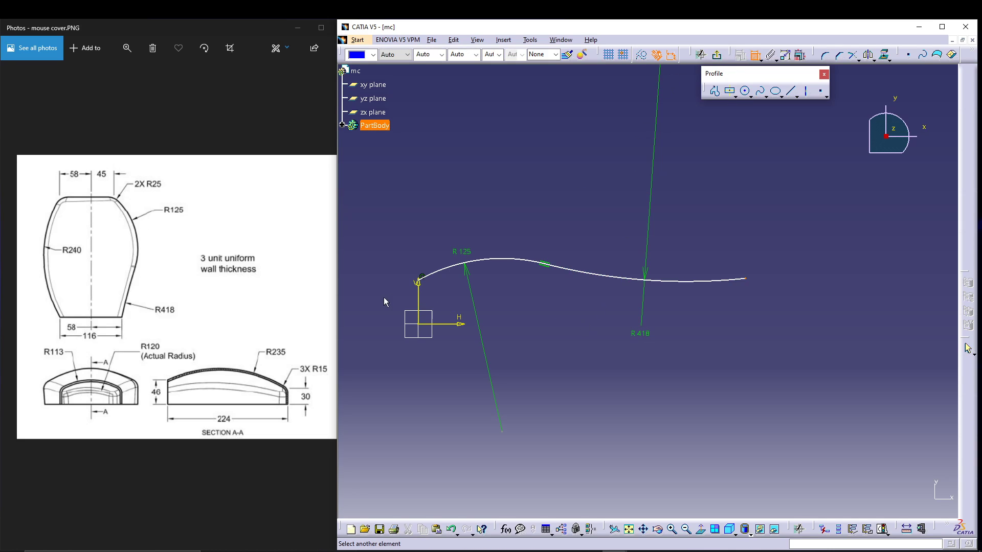
left_click(421, 279)
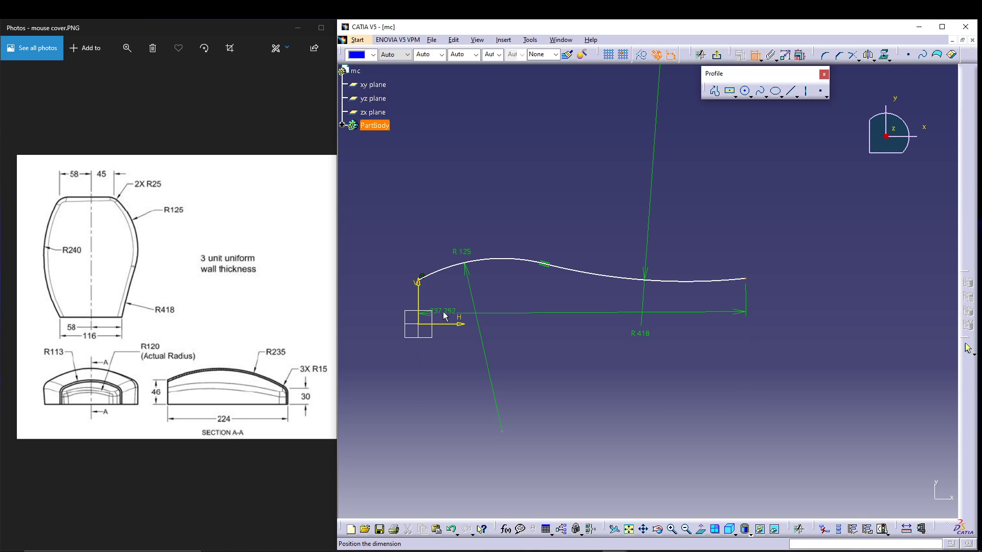
key("Escape")
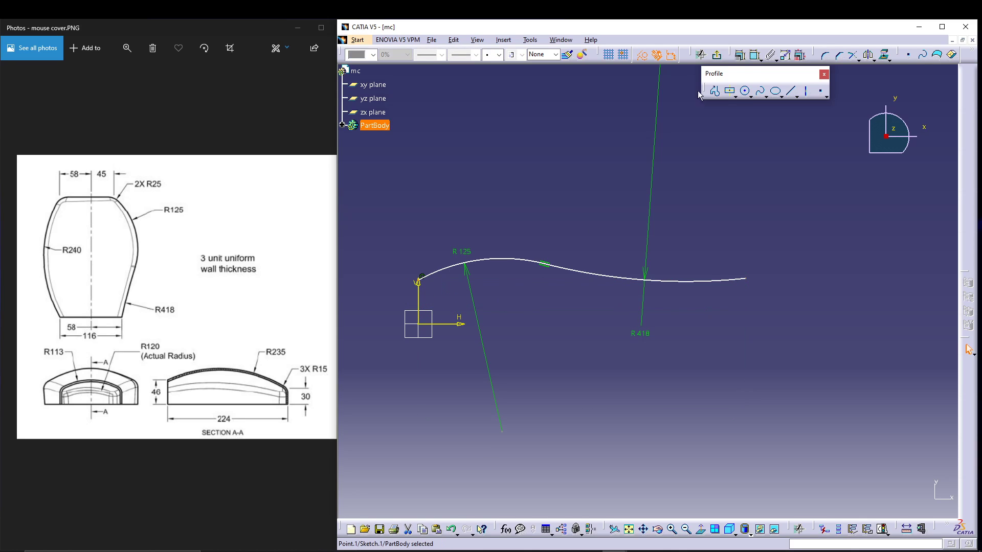
Dimension the R125 arc's start point from the horizontal axis and set the distance to 45 mm.
left_click(755, 55)
left_click(463, 326)
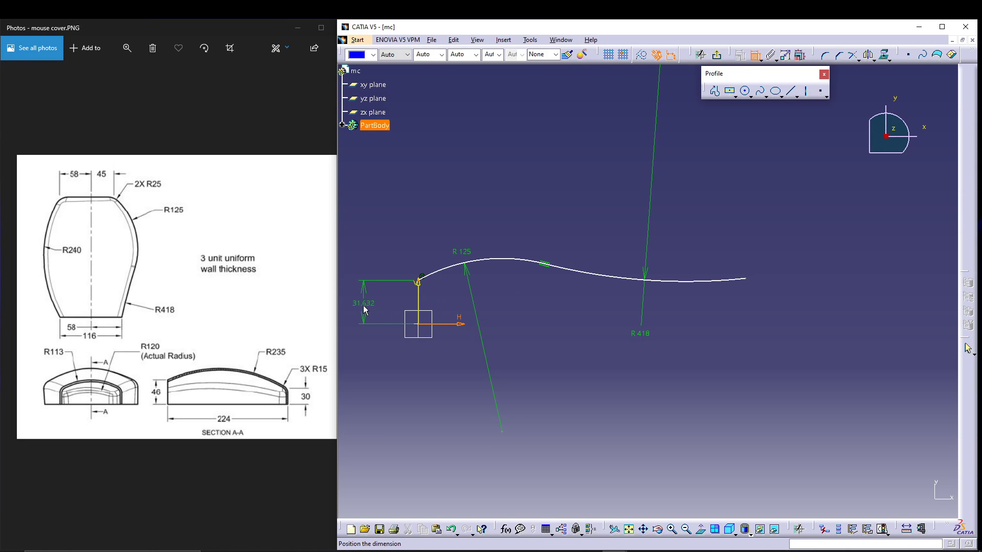
left_click(364, 307)
double_click(365, 307)
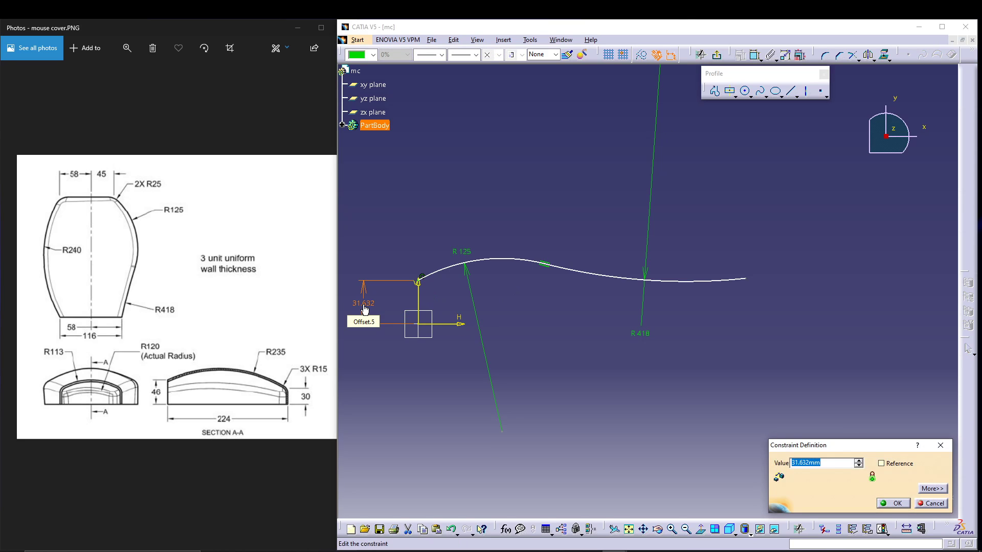
type("45")
key("Return")
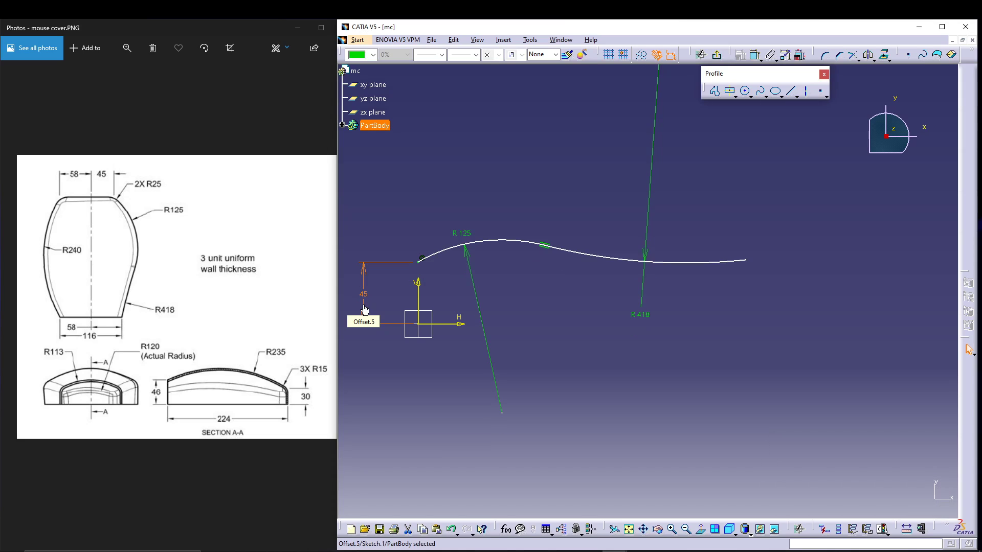
Dimension the free end of the R418 arc from the horizontal axis and set the distance to 58 mm.
left_click(755, 56)
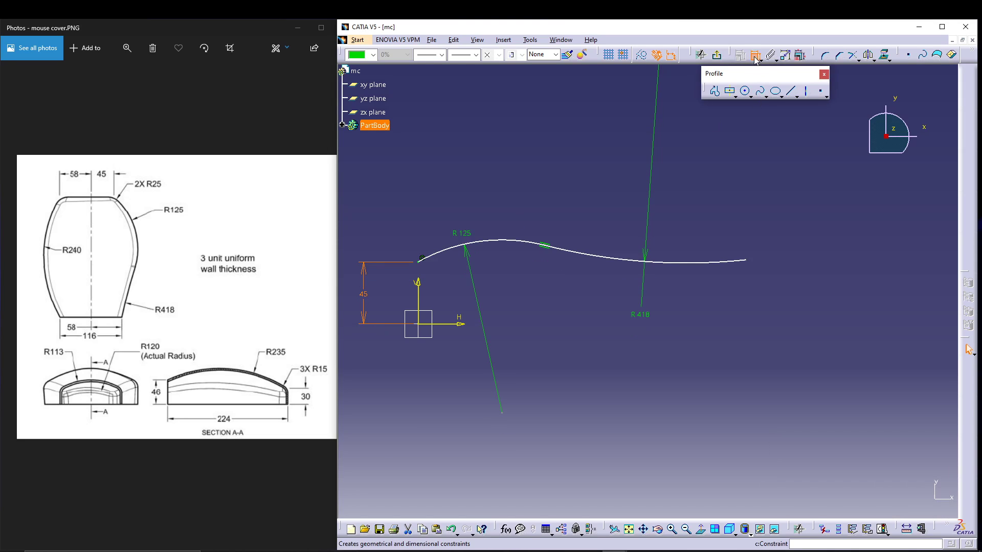
left_click(753, 263)
left_click(462, 325)
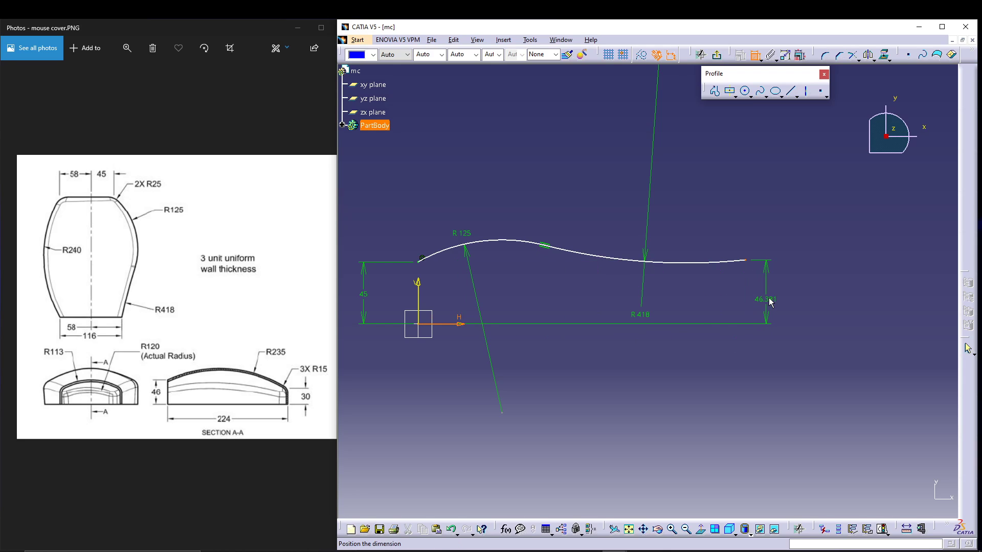
left_click(770, 302)
double_click(770, 302)
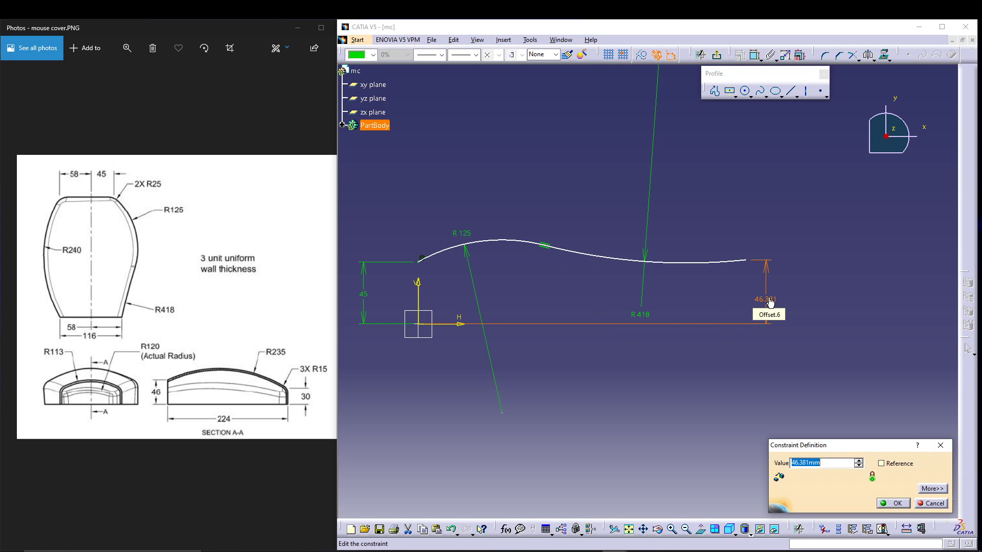
type("58")
key("Return")
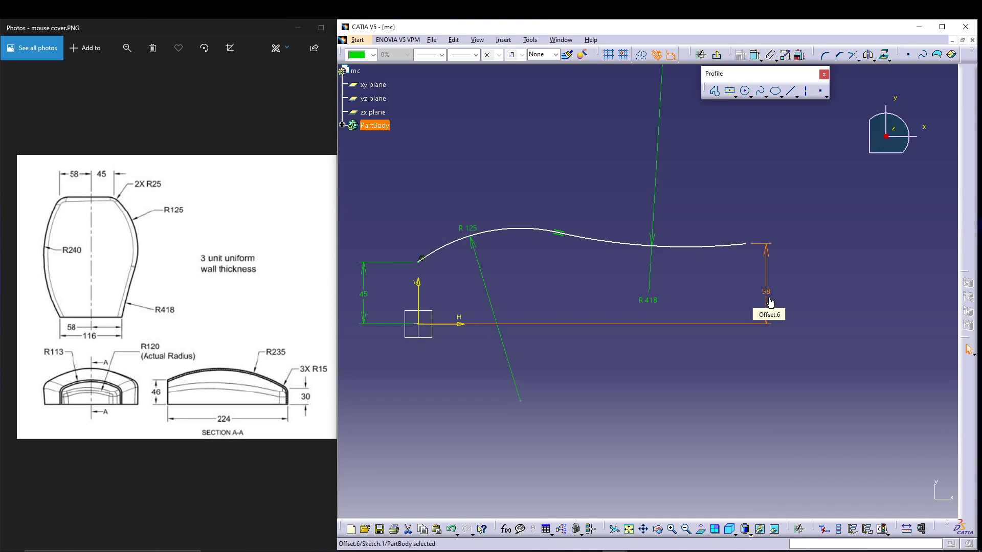
left_click(785, 361)
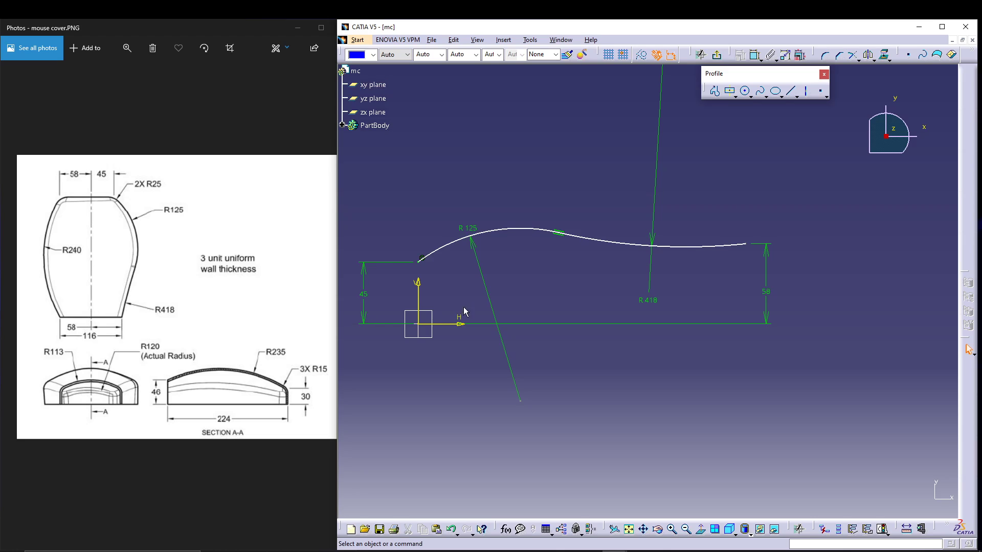
Try dimensioning the R125 arc's centre from the vertical axis, and delete that dimension.
left_click(521, 402)
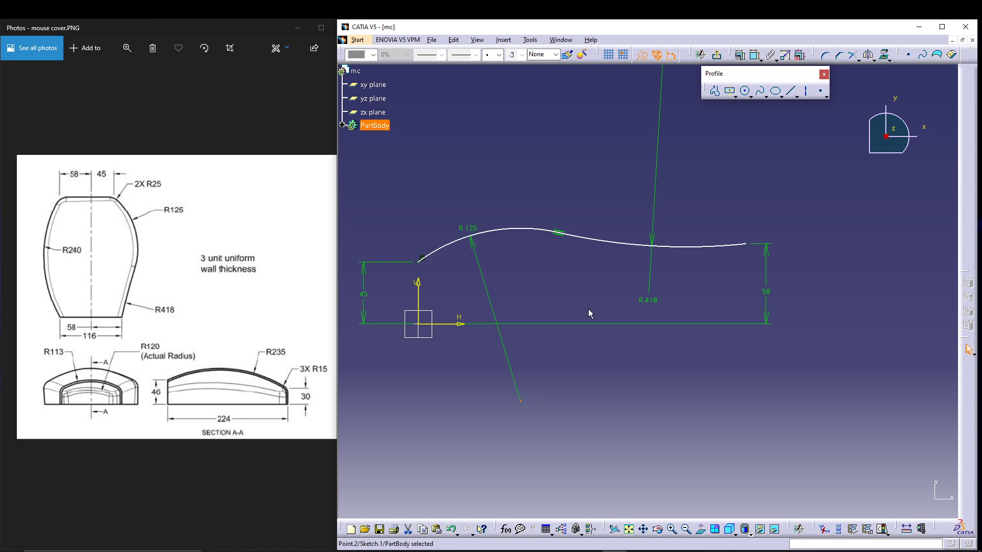
left_click(756, 54)
left_click(419, 302)
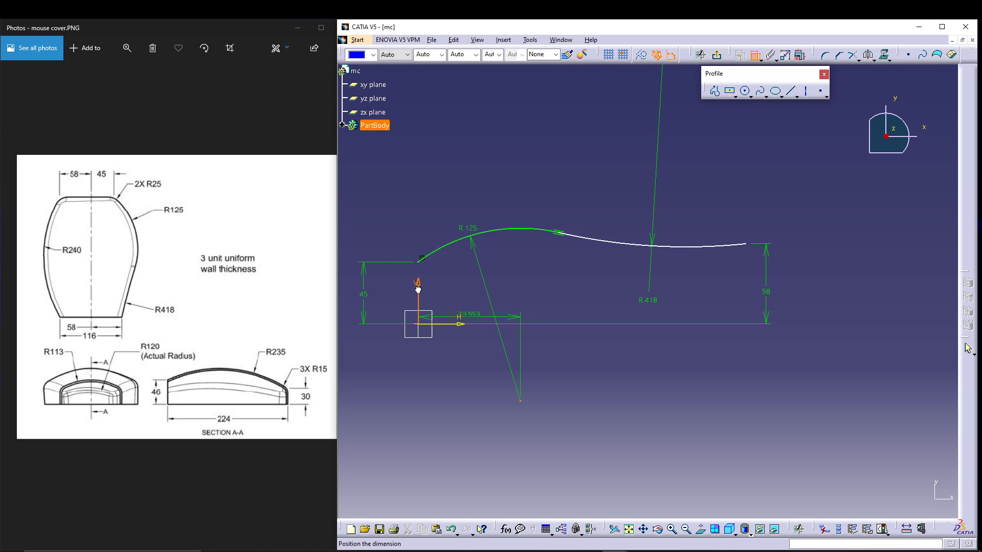
left_click(448, 419)
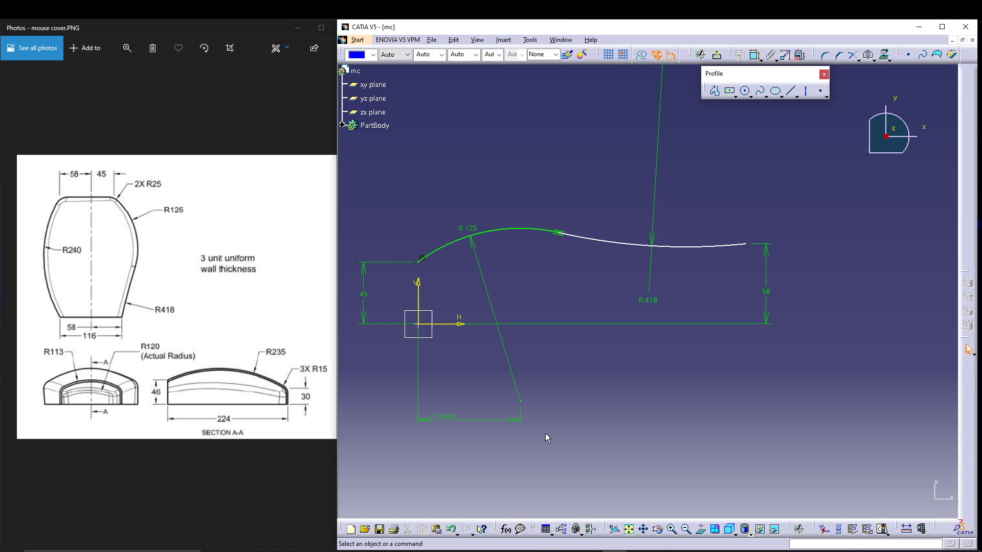
left_click(444, 421)
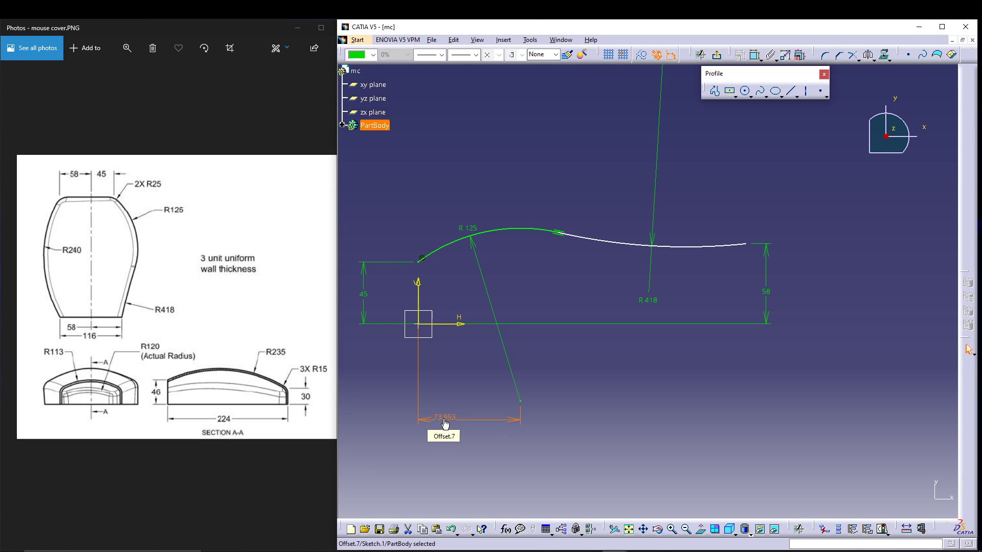
key("Delete")
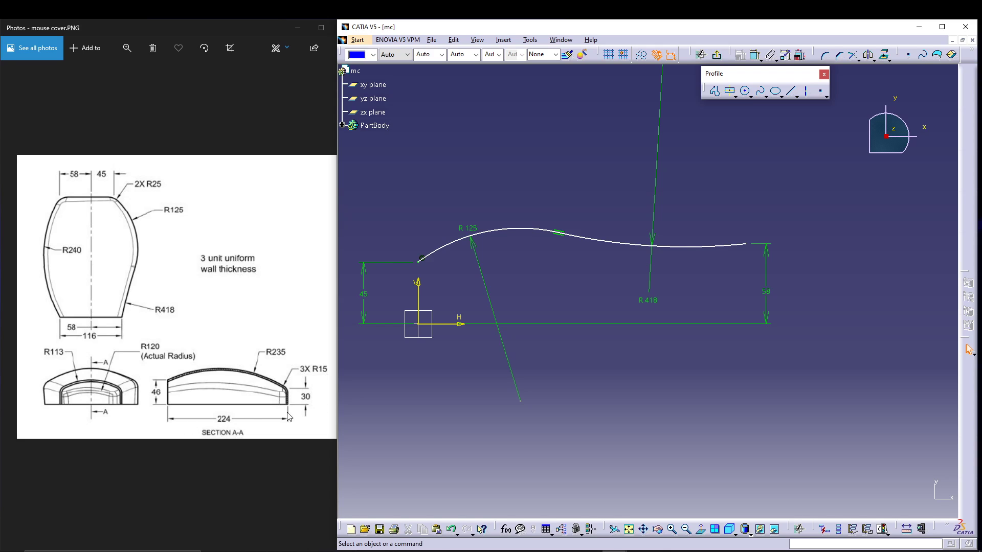
Add a horizontal dimension between the two ends of the curve and set it to 224 mm.
left_click(419, 285)
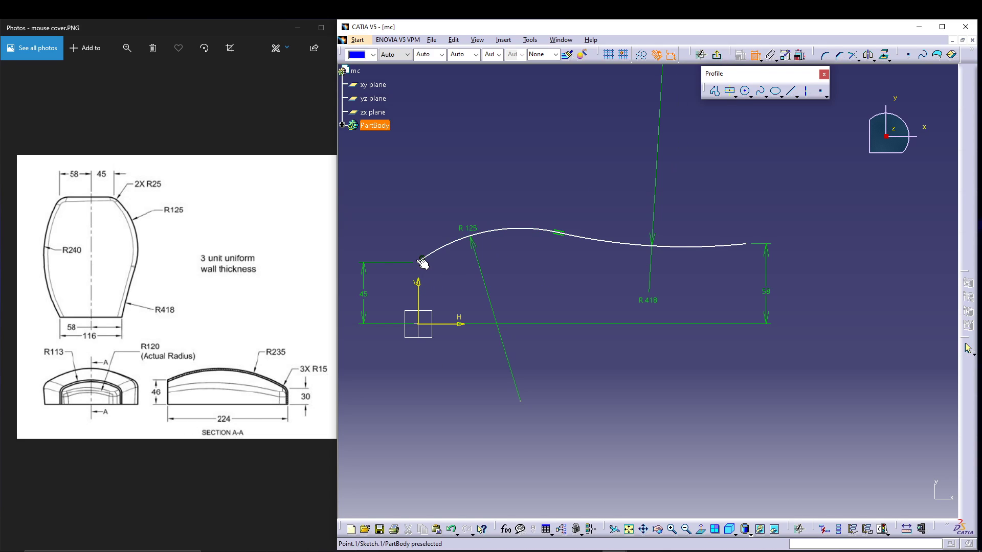
left_click(749, 247)
right_click(606, 274)
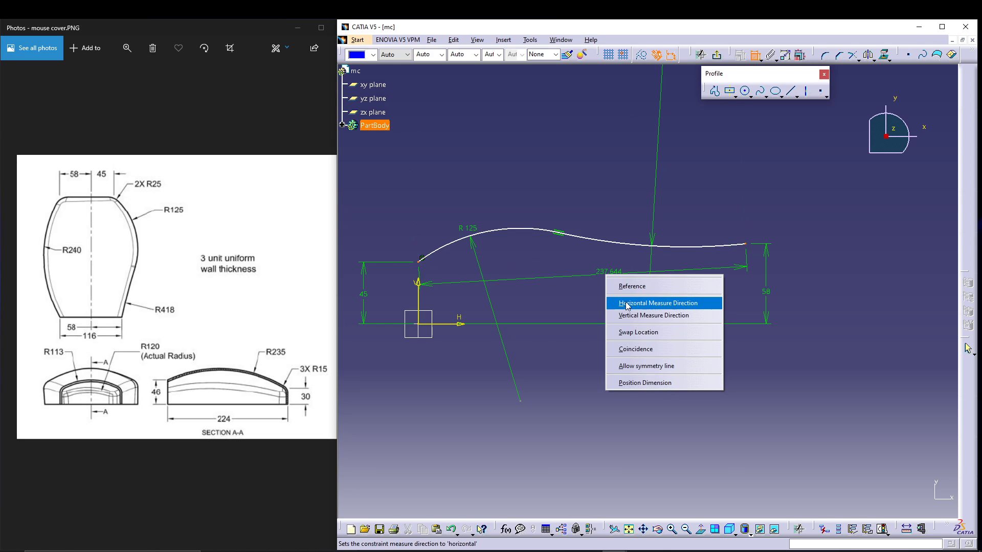
left_click(627, 306)
left_click(580, 377)
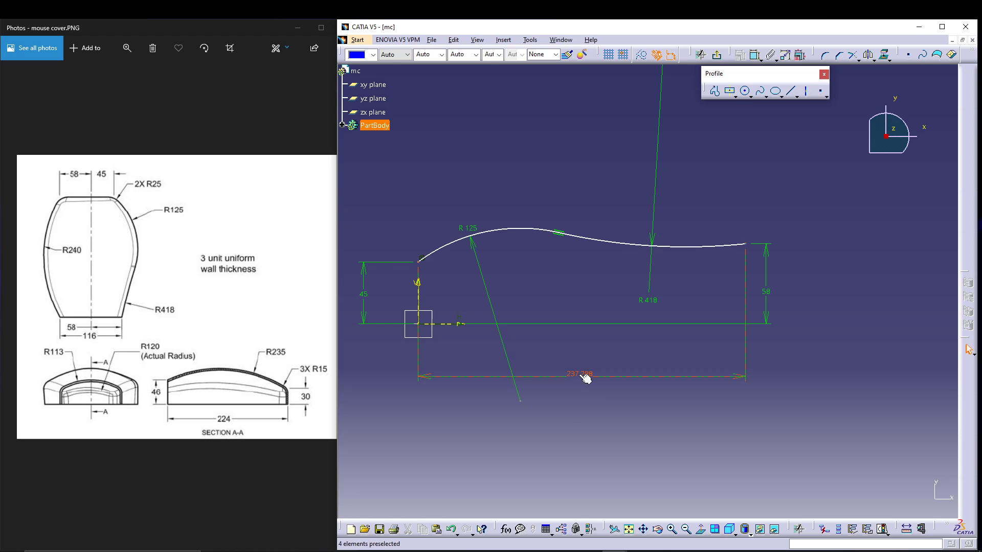
double_click(584, 377)
type("224")
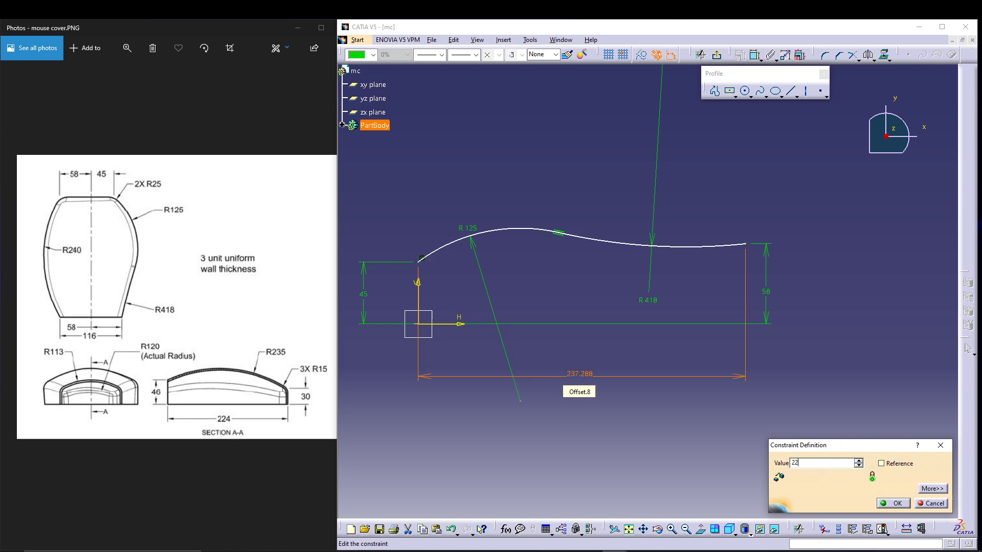
key("Return")
left_click(594, 459)
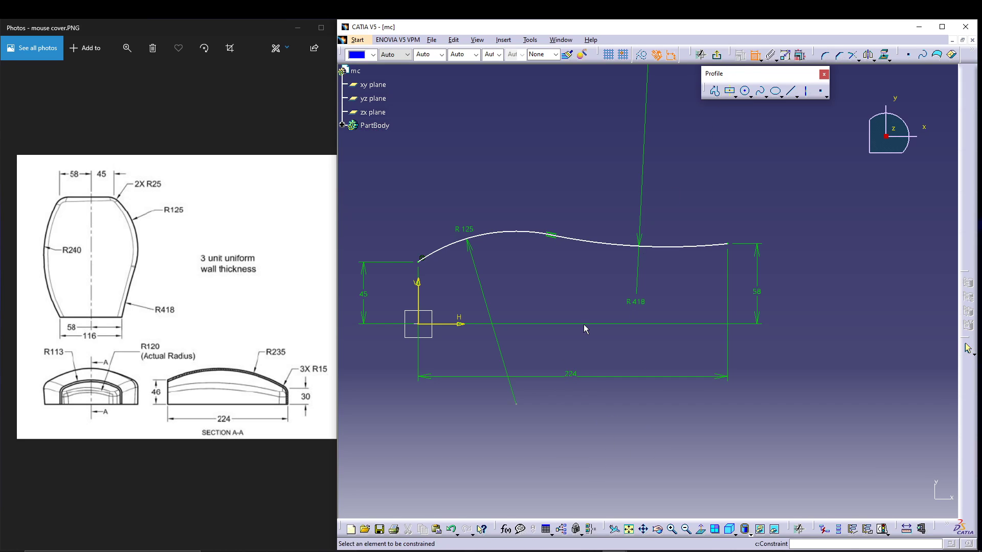
Dimension the R125 arc's centre 95 mm from the vertical axis and move the R125 label outside the curve.
left_click(517, 405)
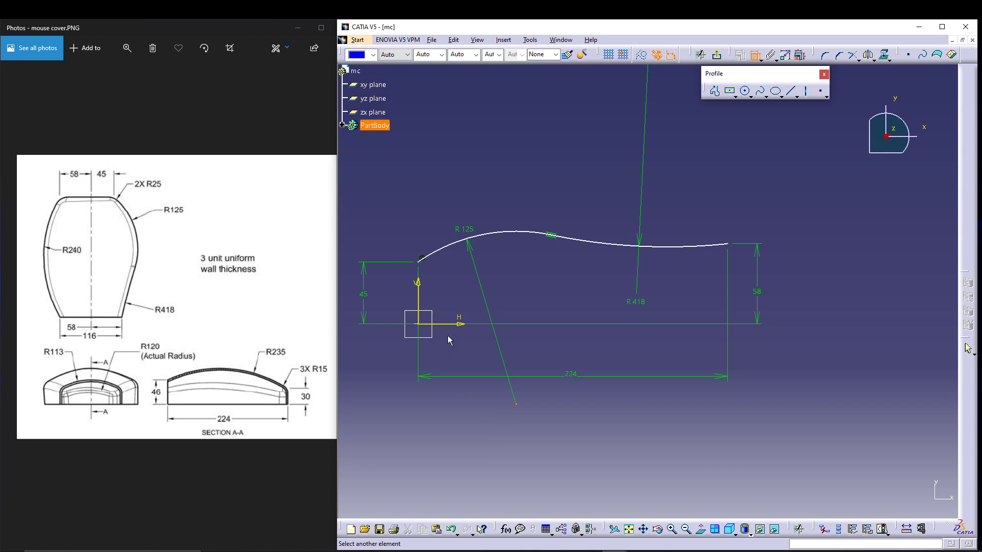
left_click(418, 289)
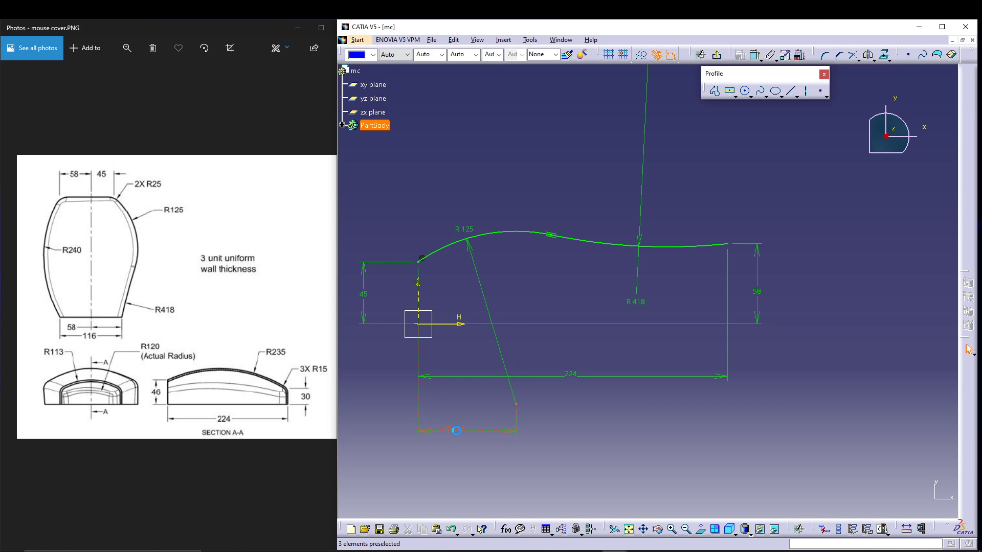
left_click(456, 435)
double_click(457, 428)
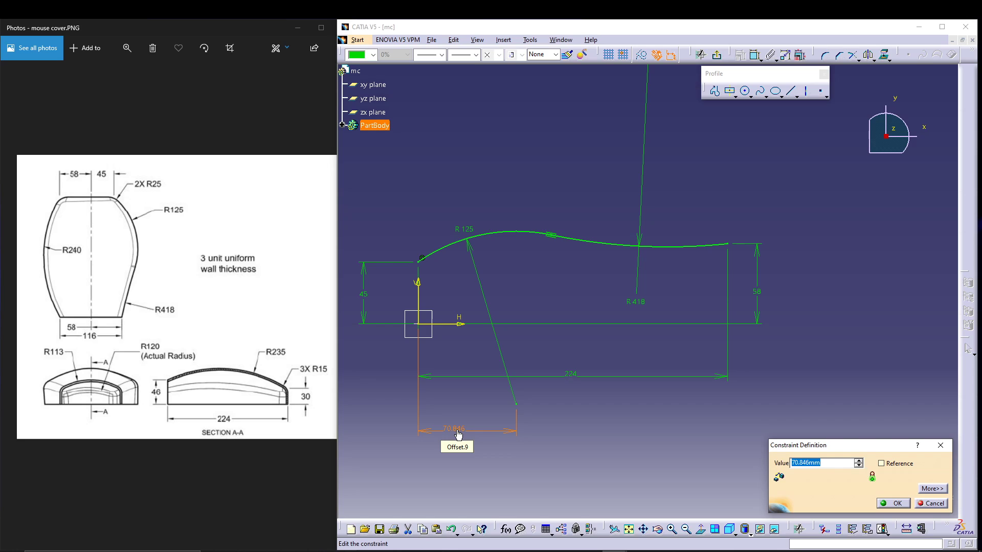
type("95")
key("Return")
left_click(642, 441)
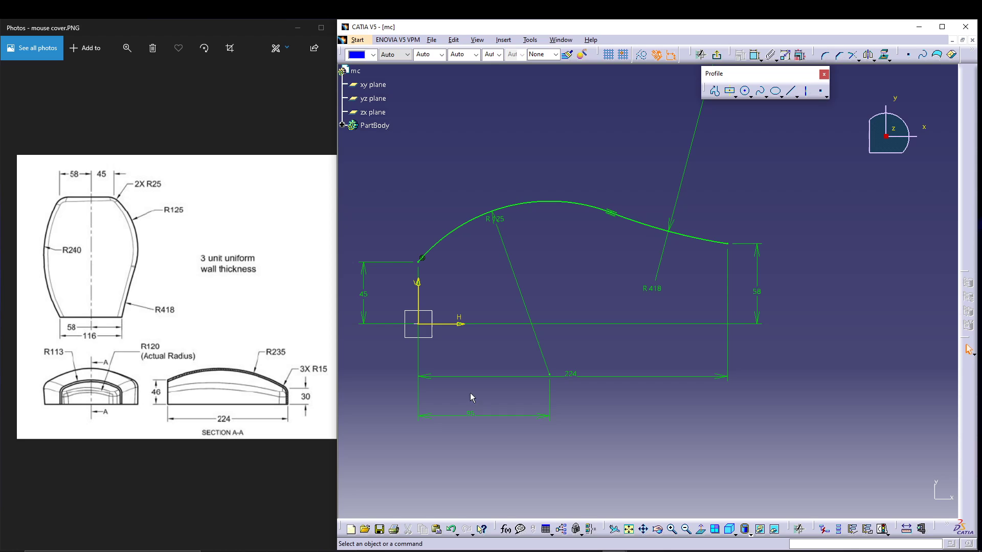
left_click_drag(492, 219, 478, 177)
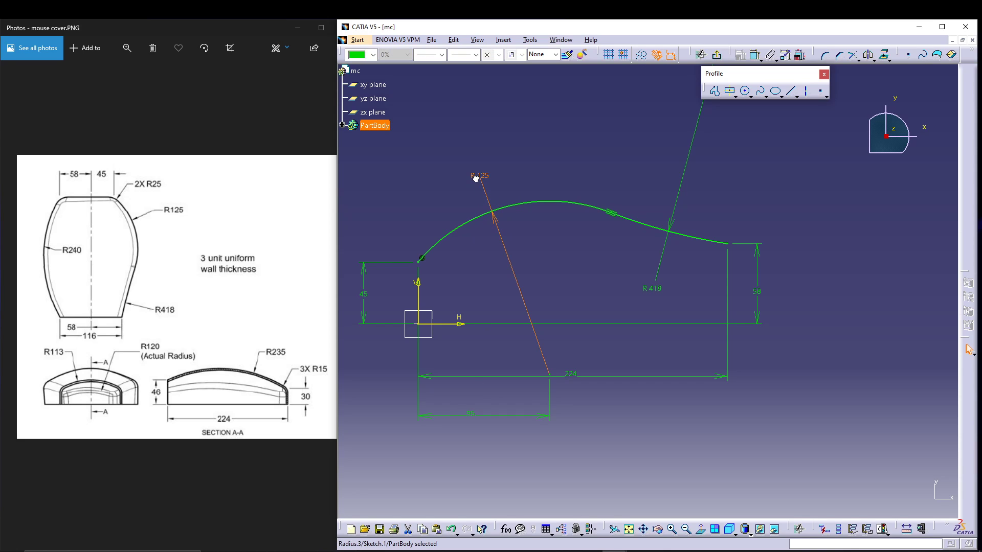
left_click(439, 220)
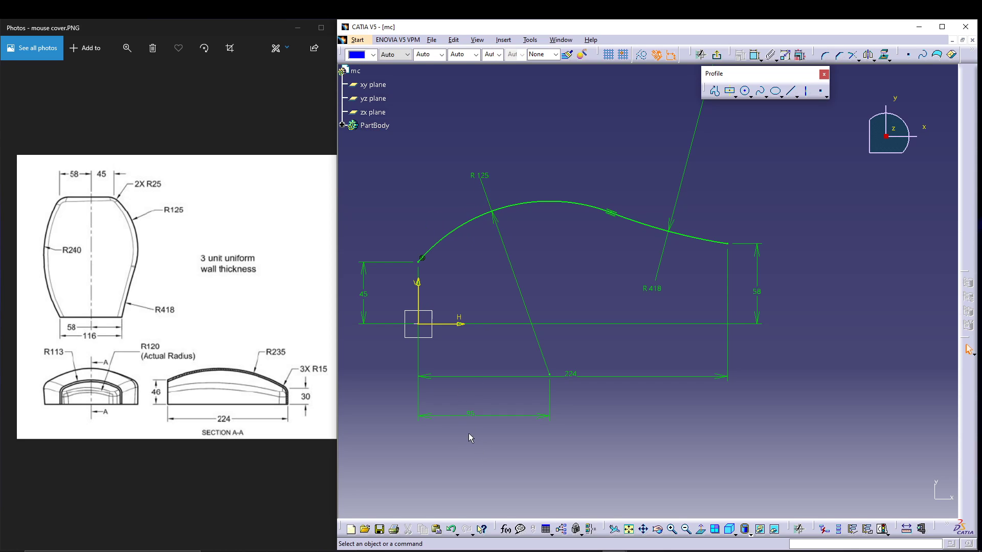
Exit the finished curve sketch and start a new sketch on the xy plane.
left_click(718, 58)
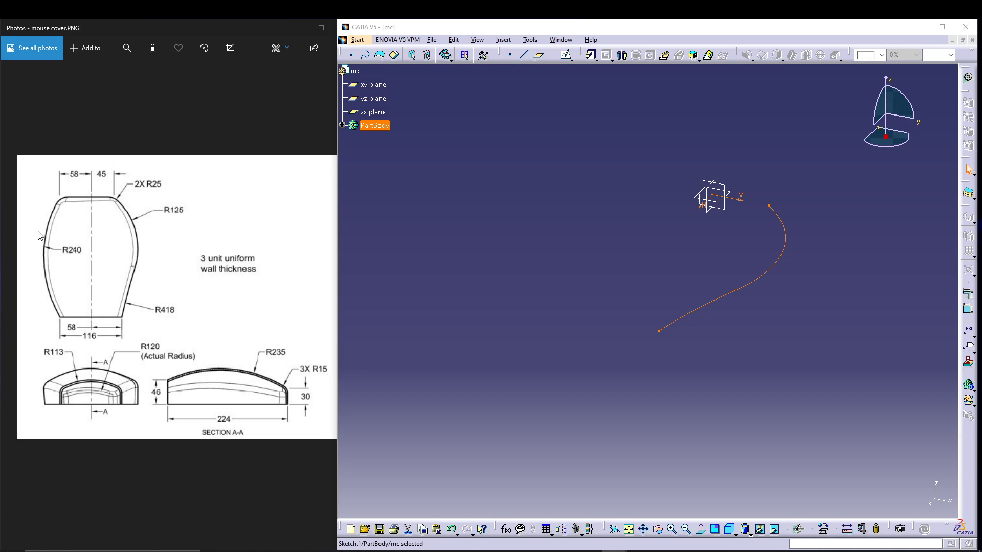
left_click(373, 84)
left_click(566, 56)
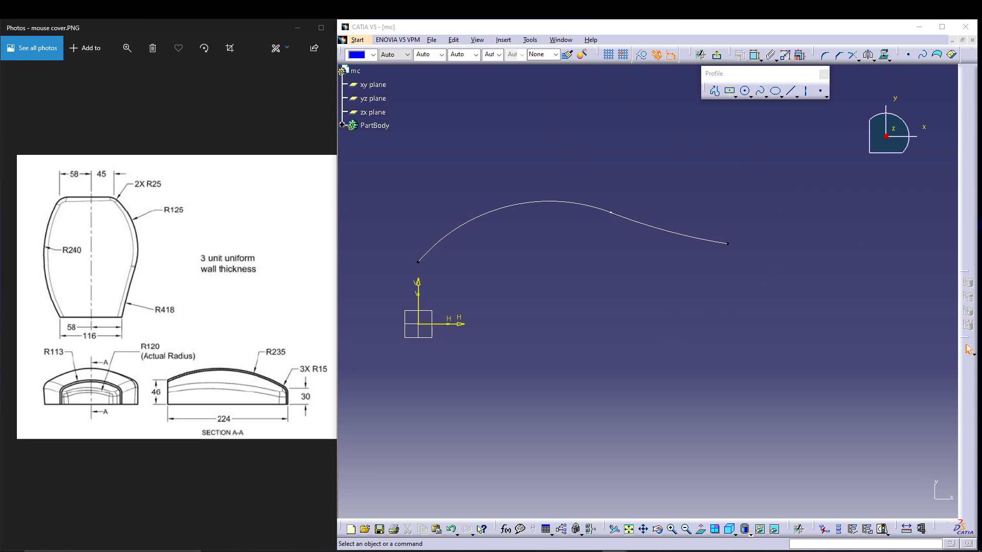
left_click(750, 96)
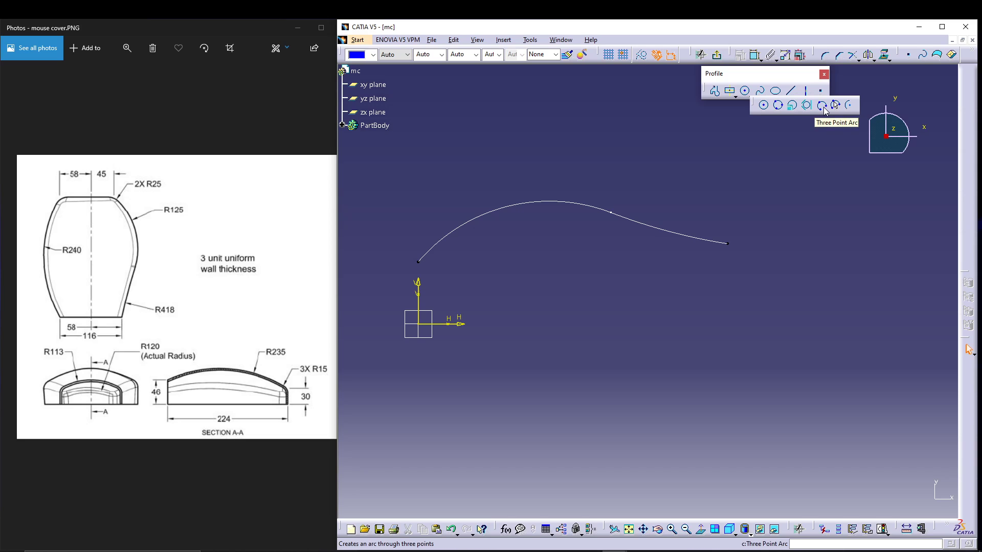
left_click(837, 106)
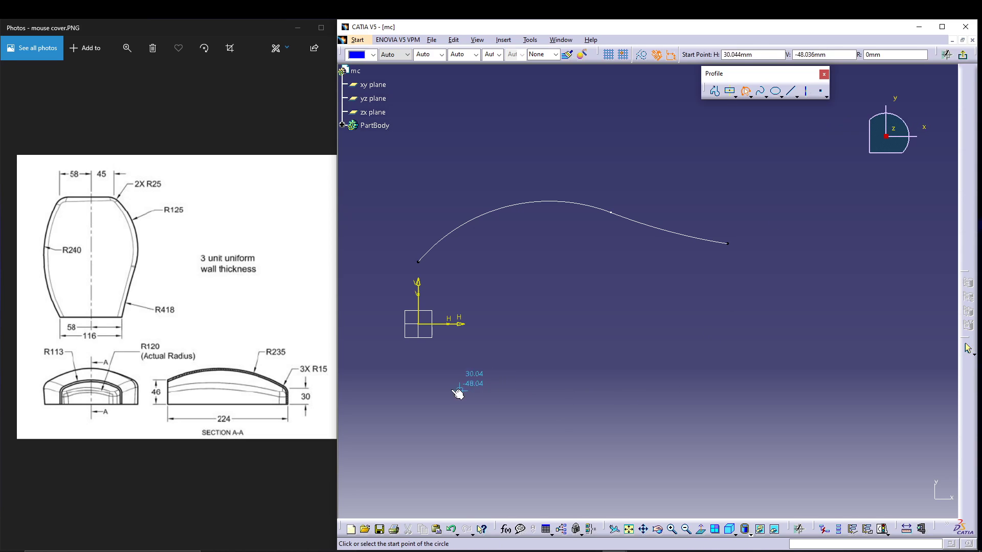
left_click(420, 364)
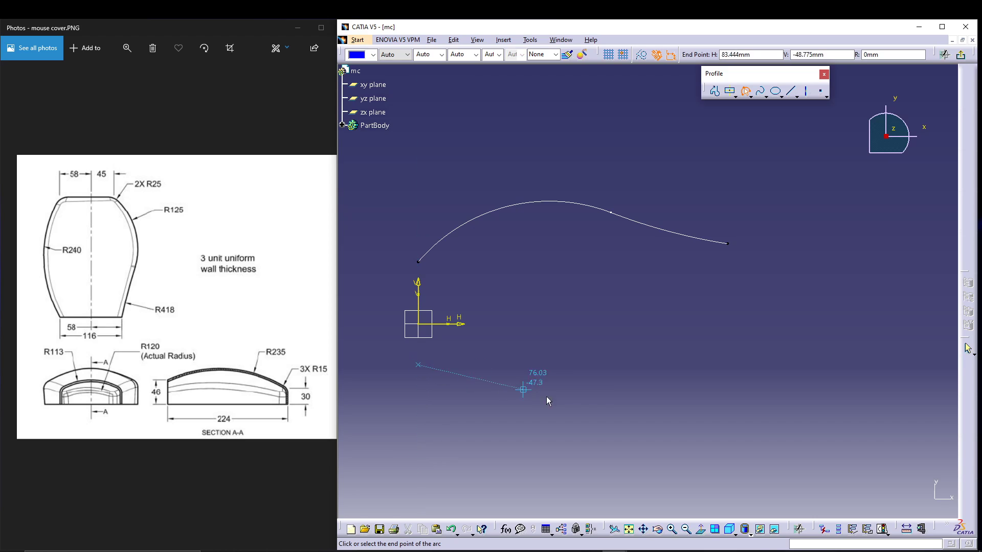
left_click(586, 405)
key("Escape")
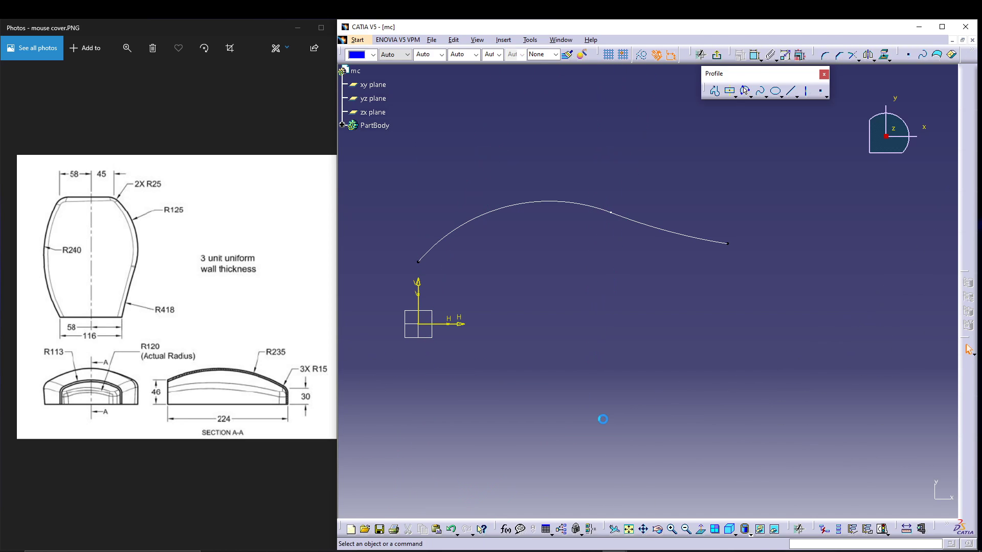
left_click(766, 95)
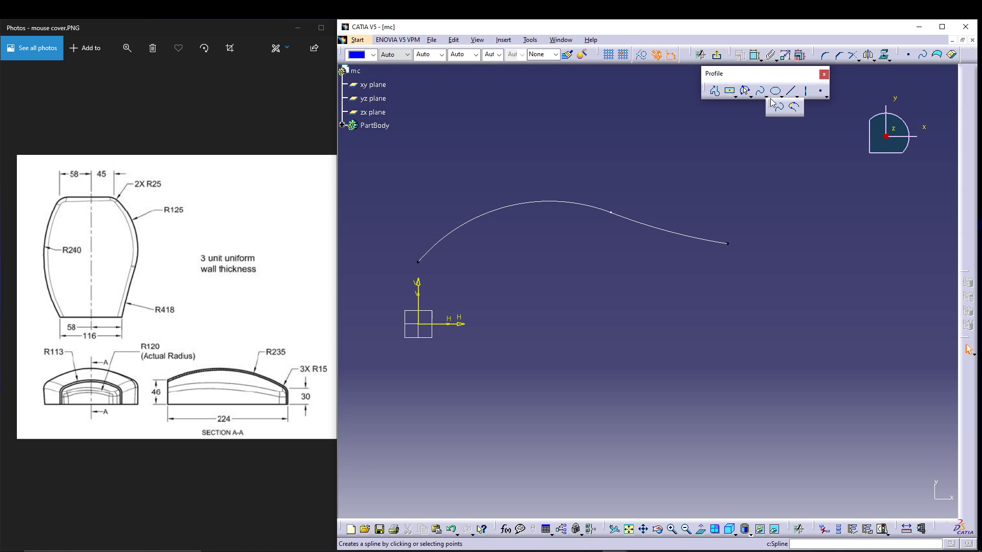
Sketch a downward-bulging three-point arc below the horizontal axis, starting on the vertical axis and spanning about 224 mm horizontally.
left_click(751, 96)
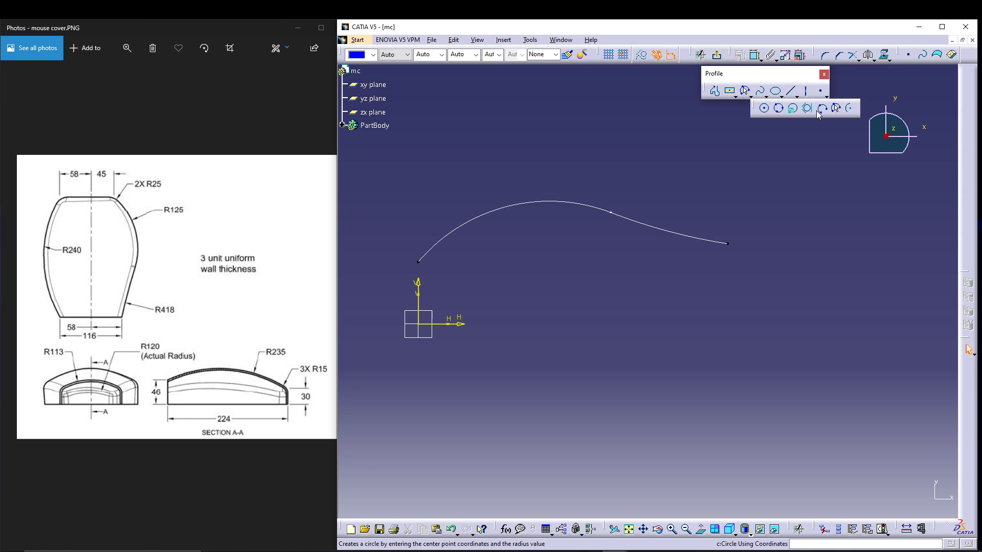
left_click(817, 114)
left_click(418, 368)
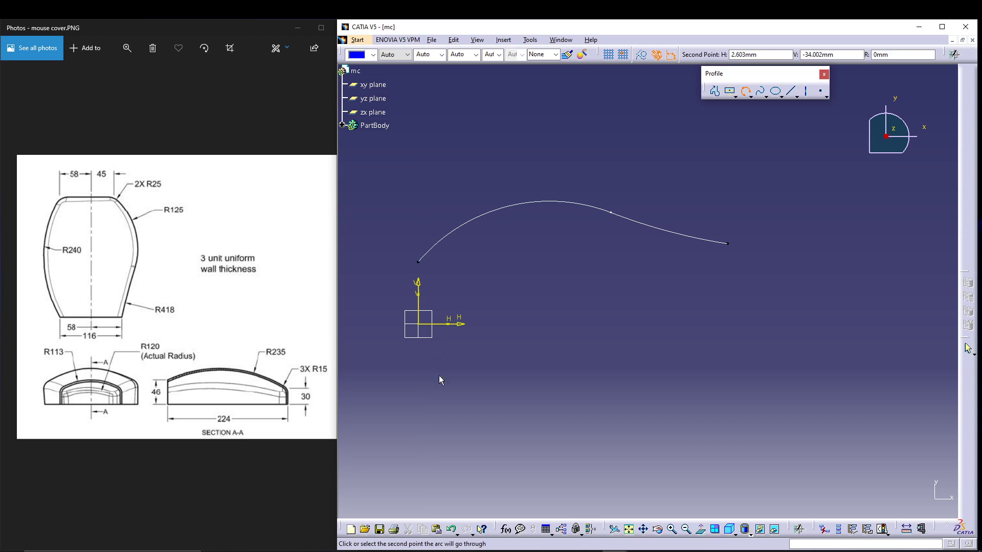
left_click(589, 402)
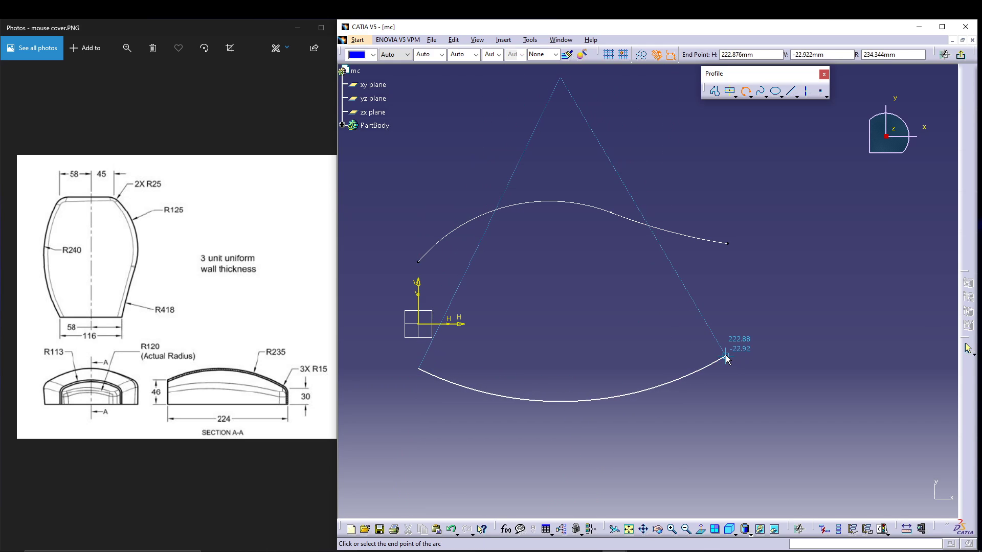
left_click(728, 352)
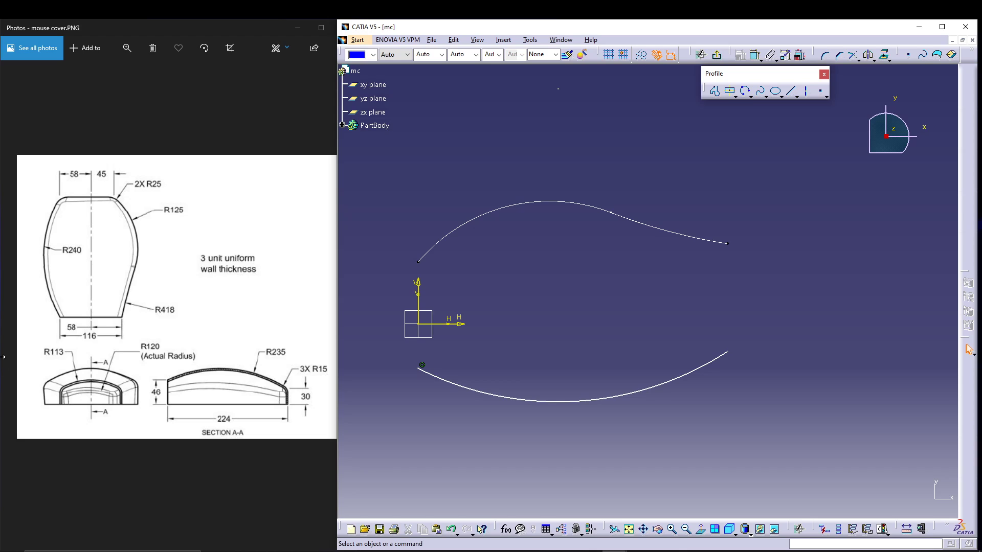
Dimension the lower arc's radius and set it to 240 mm.
left_click(755, 55)
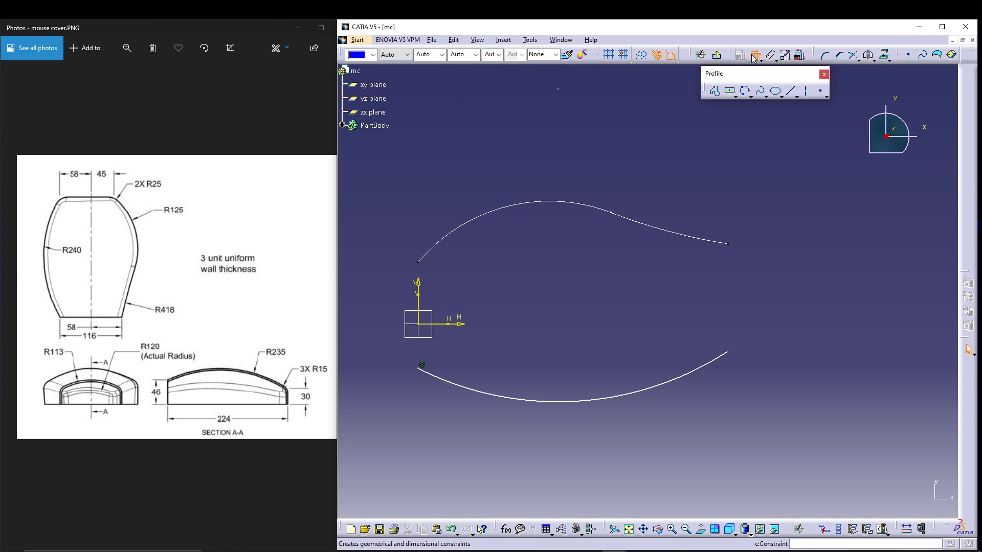
left_click(656, 386)
left_click(662, 412)
double_click(662, 411)
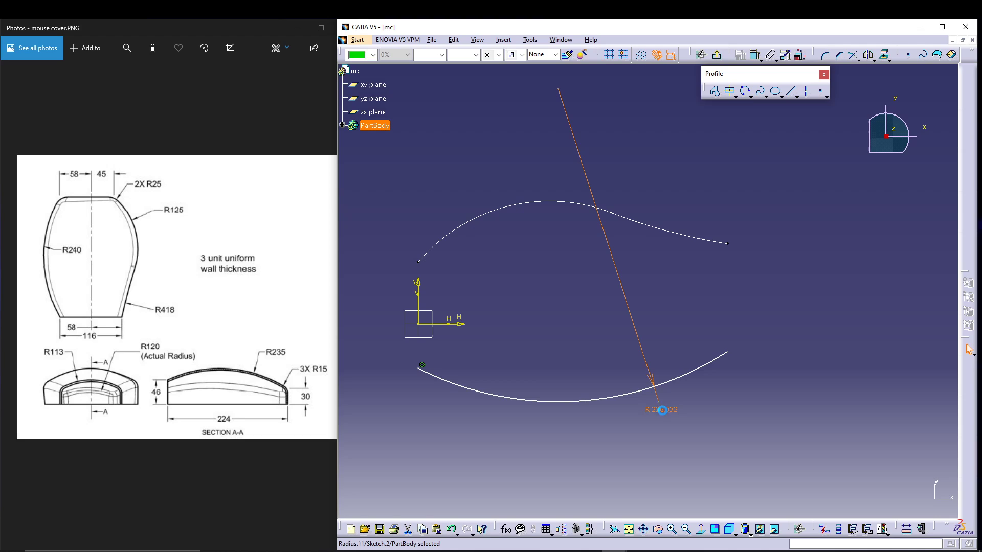
type("240")
key("Return")
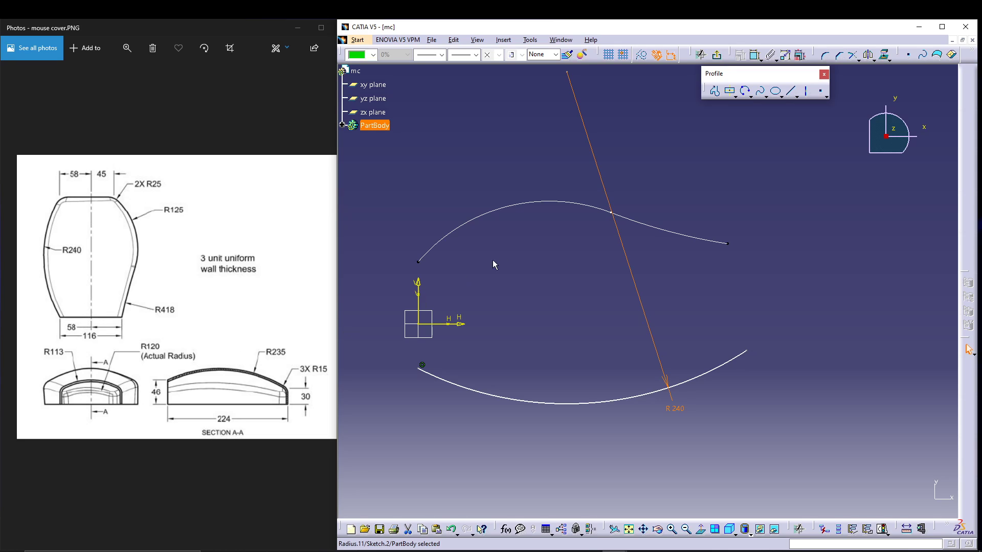
Dimension the lower arc's endpoint on the vertical axis 58 mm from the horizontal axis.
left_click(756, 56)
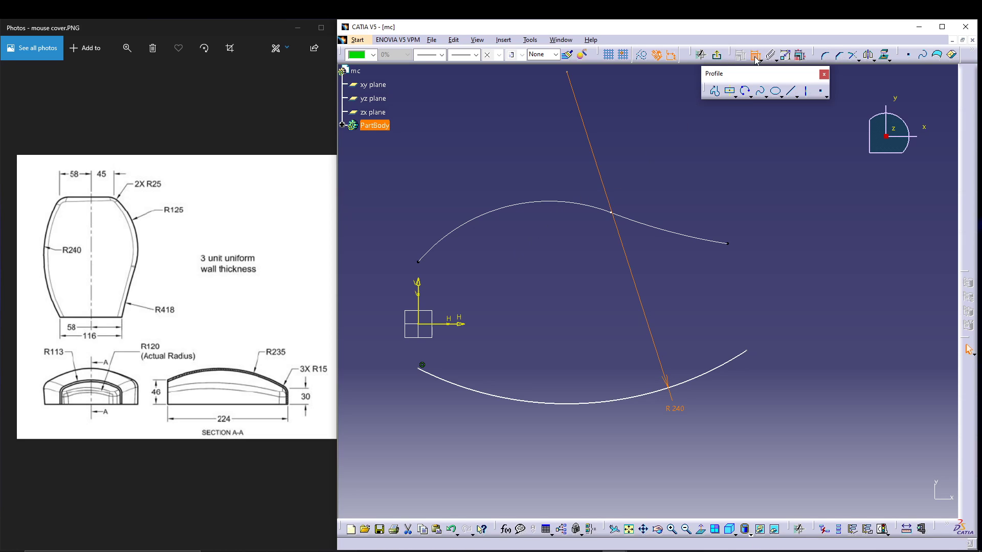
left_click(421, 368)
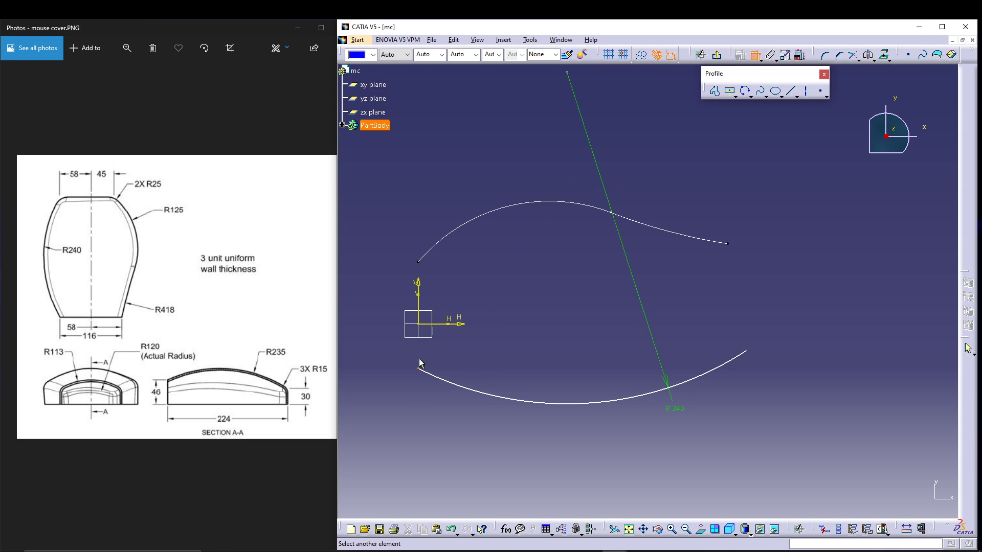
left_click(455, 324)
left_click(379, 340)
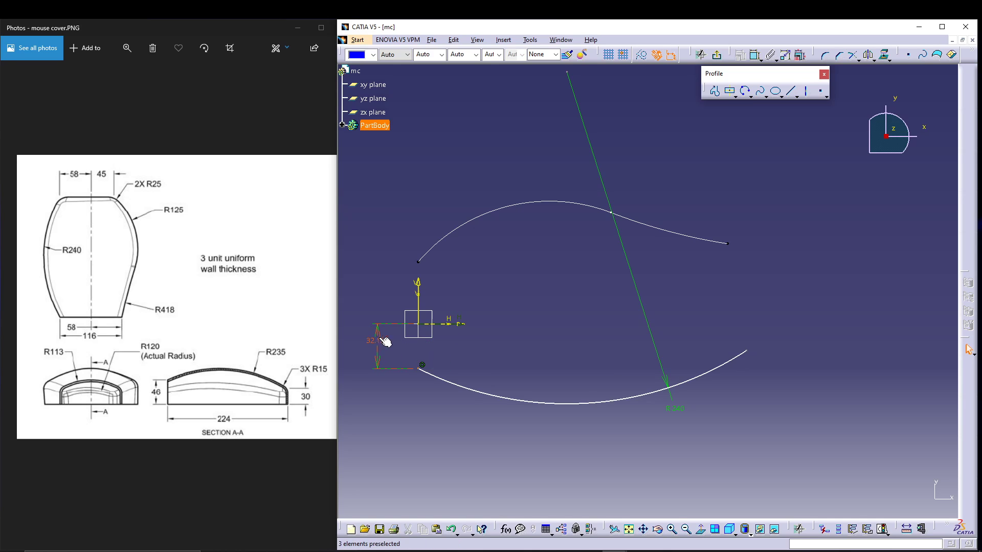
double_click(381, 342)
type("58")
key("Return")
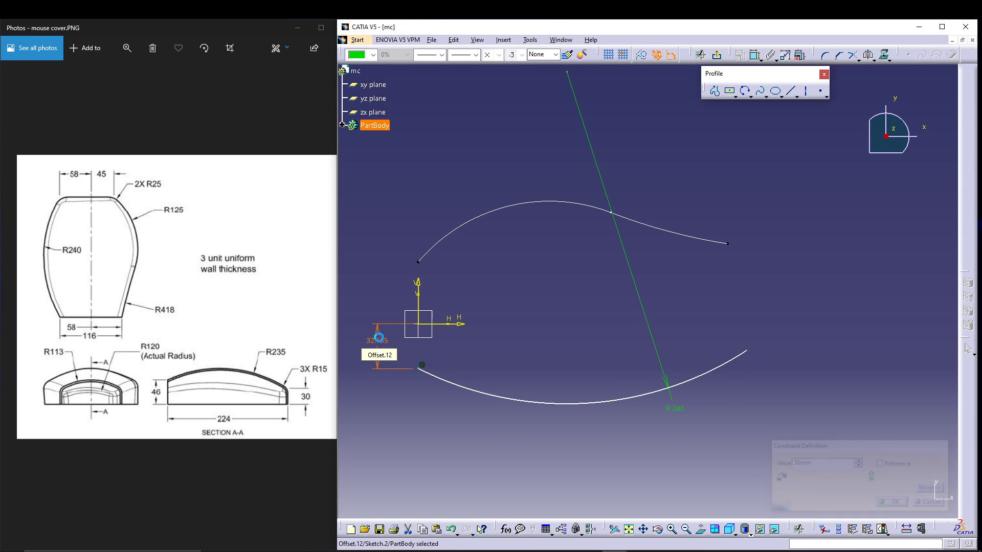
left_click(711, 340)
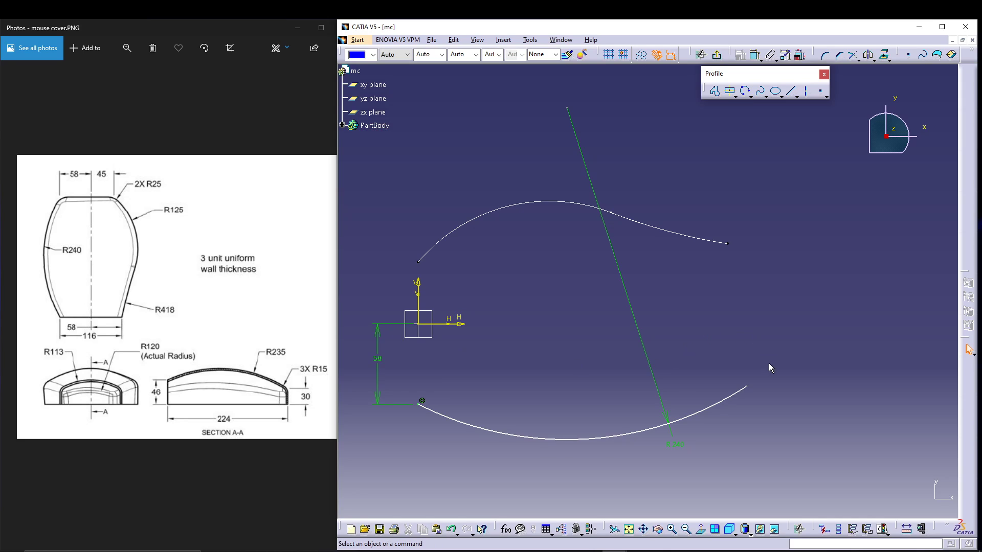
Dimension the horizontal distance between the lower arc's two endpoints and set it to 224 mm.
left_click(418, 407)
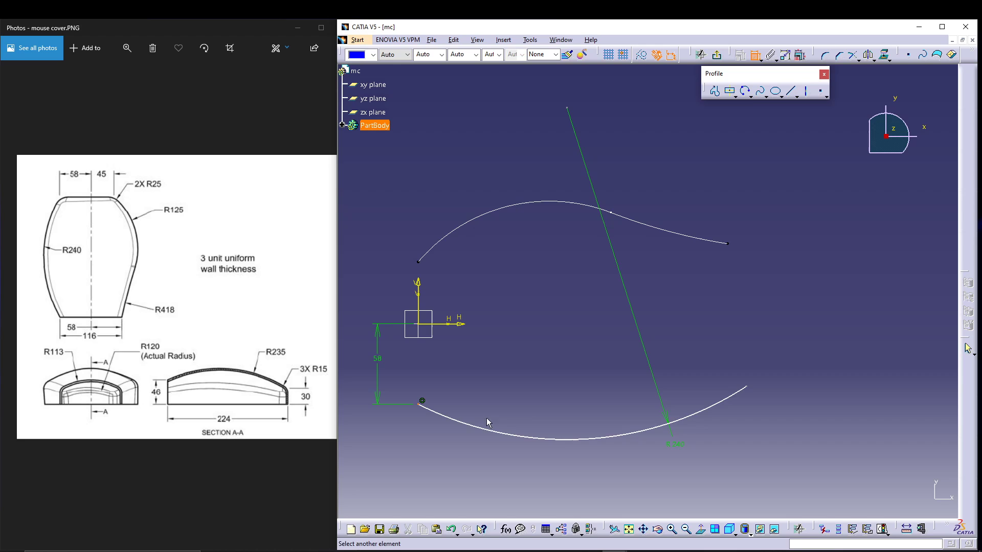
left_click(747, 387)
right_click(645, 352)
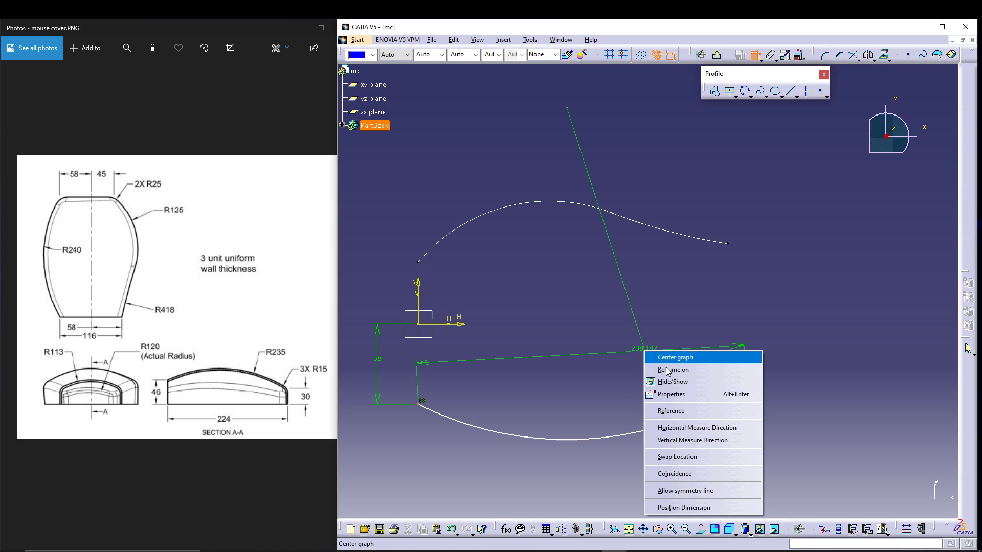
left_click(697, 428)
left_click(586, 369)
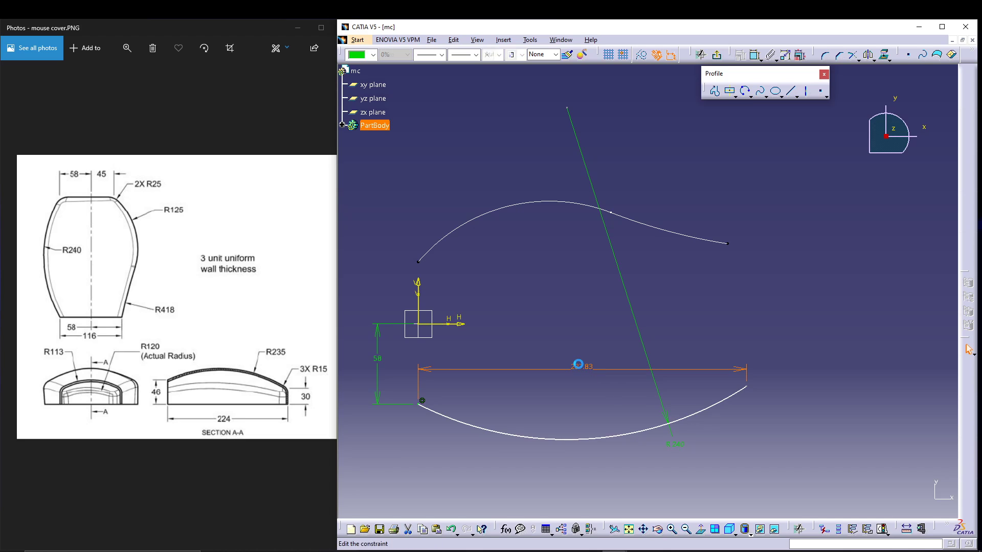
double_click(580, 367)
type("224")
key("Return")
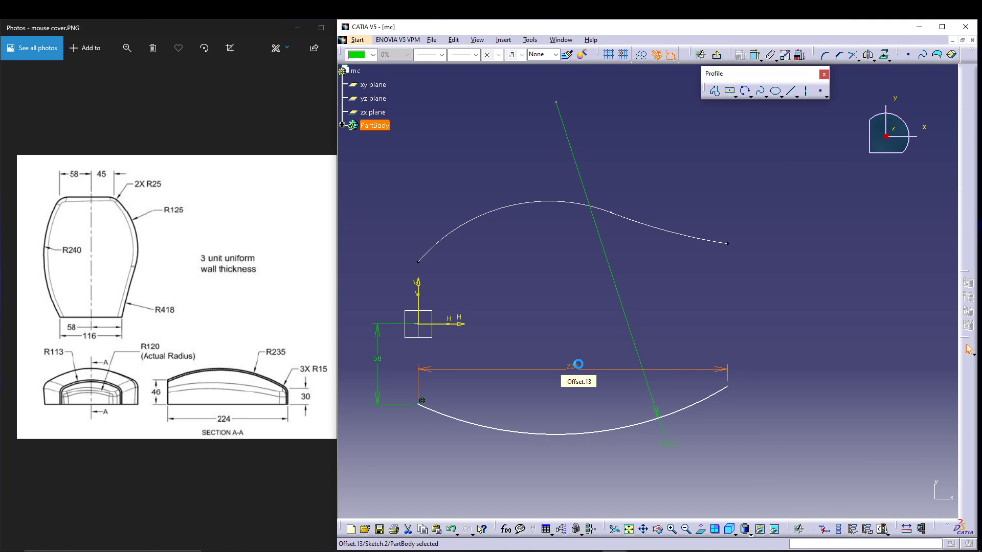
left_click(777, 346)
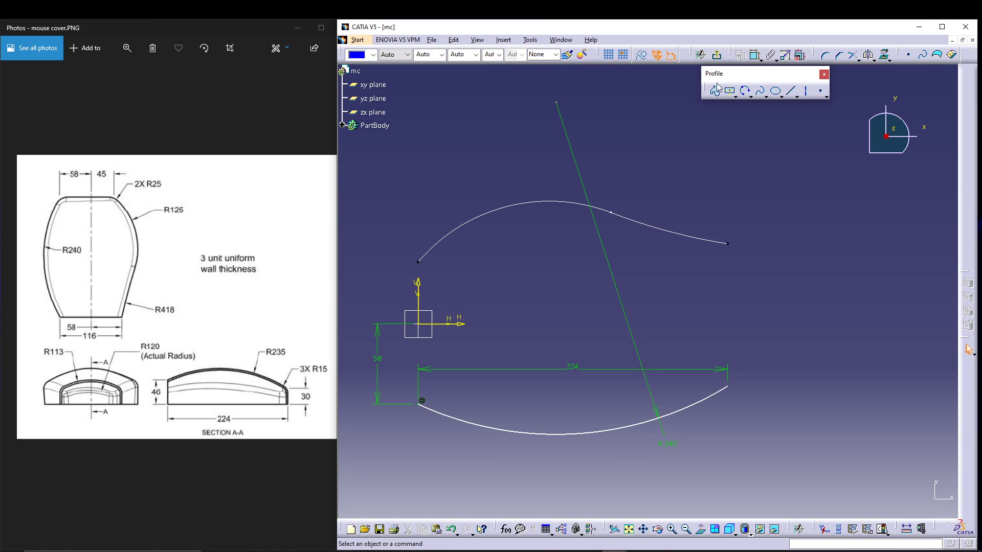
Dimension the lower arc's far endpoint 58 mm from the horizontal axis.
left_click(755, 55)
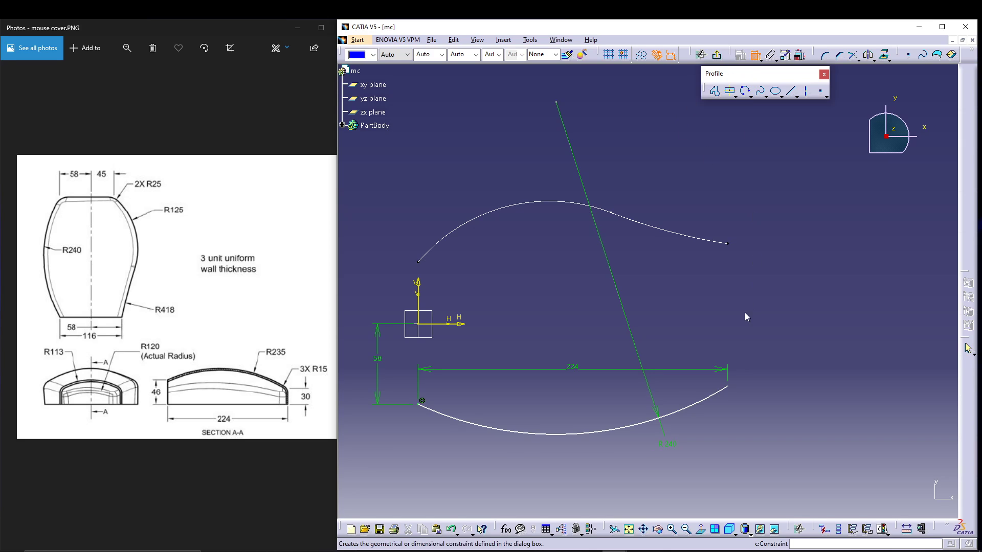
left_click(728, 389)
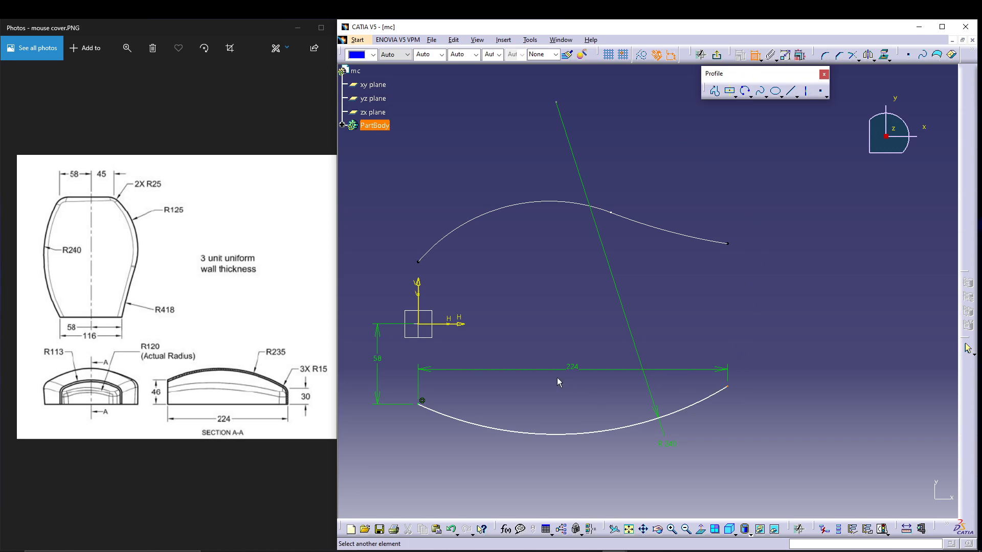
left_click(453, 325)
double_click(781, 348)
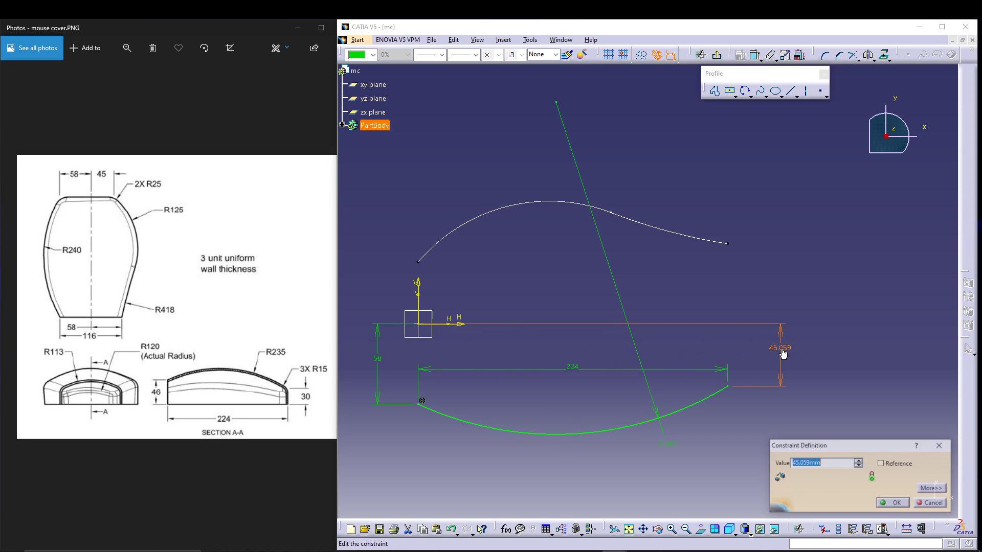
type("58")
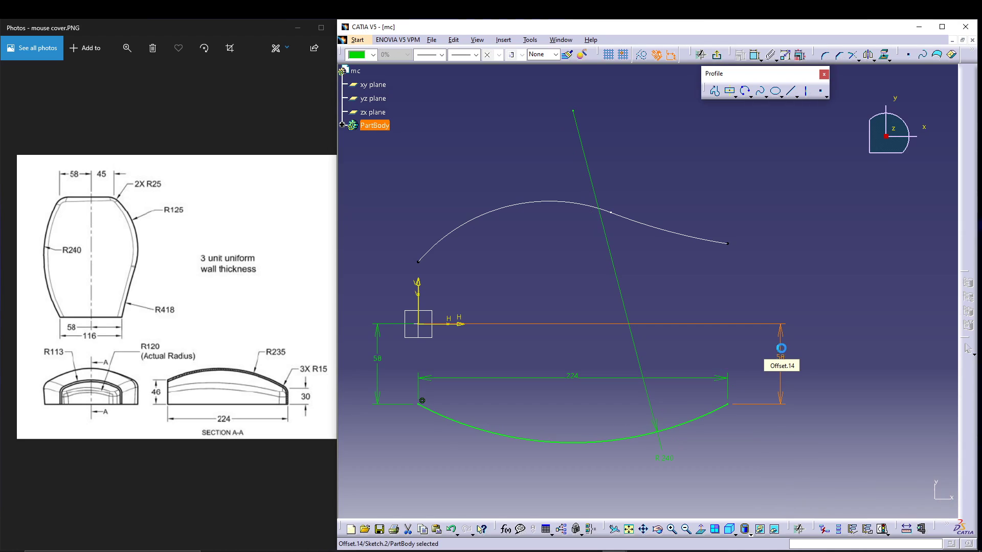
key("Return")
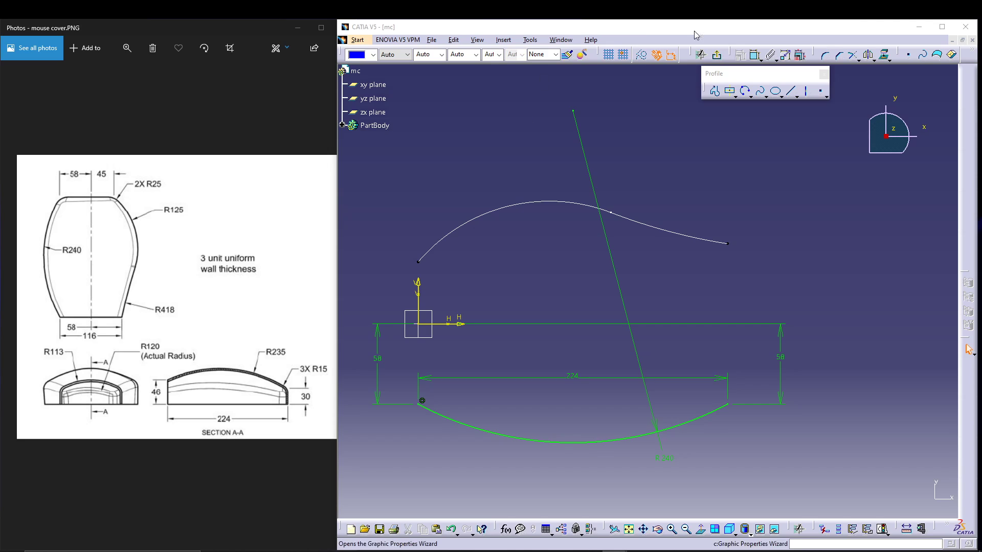
Exit the lower arc's sketch and start a new sketch on the zx plane.
left_click(755, 76)
key("ctrl+q")
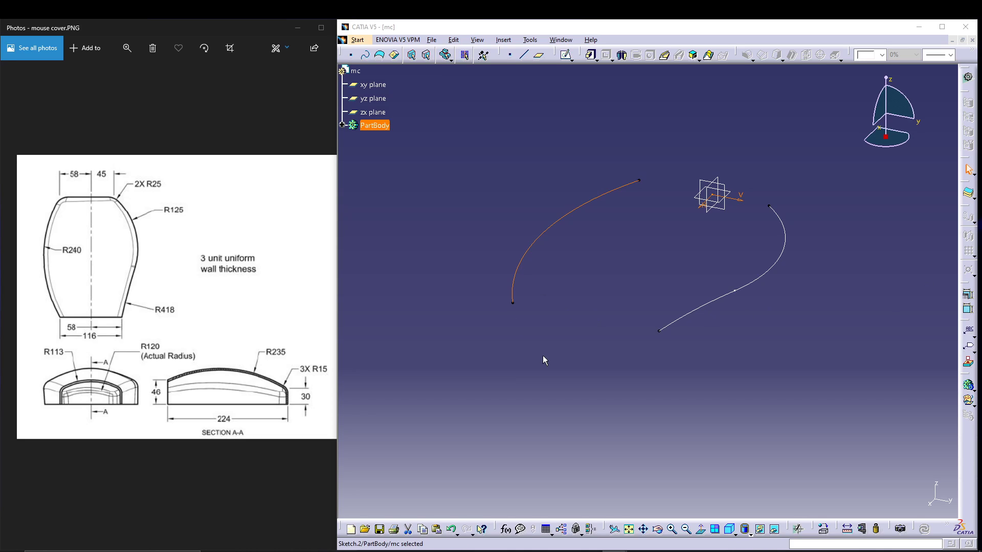
left_click(466, 395)
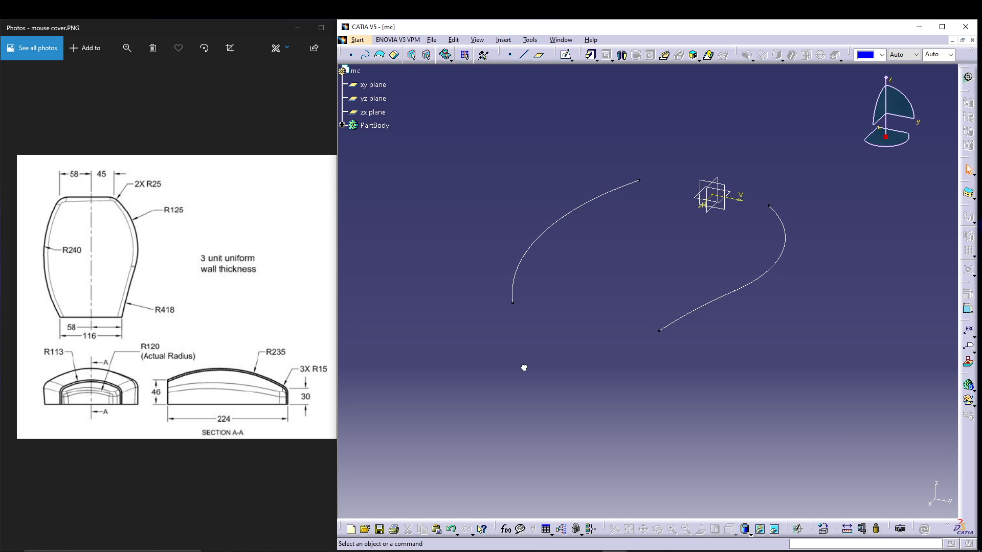
left_click(373, 112)
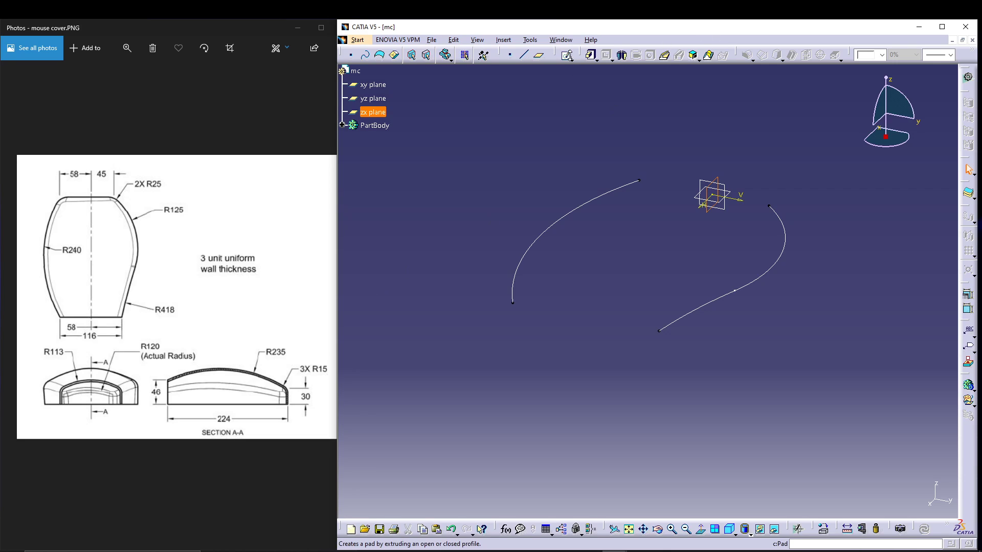
left_click(567, 55)
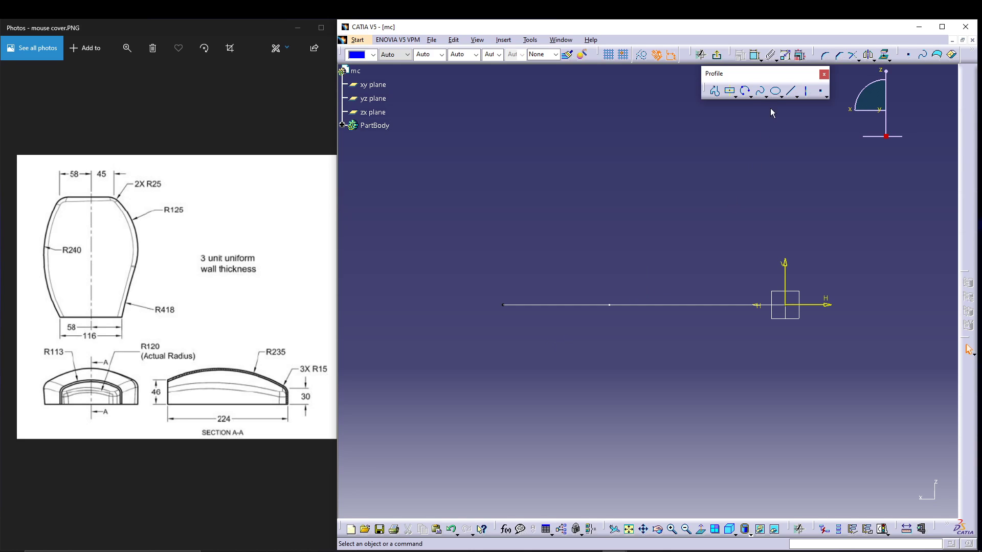
Sketch an upward-bulging three-point arc above the horizontal axis, with a radius of about 188 mm and its end on the vertical axis.
left_click(750, 96)
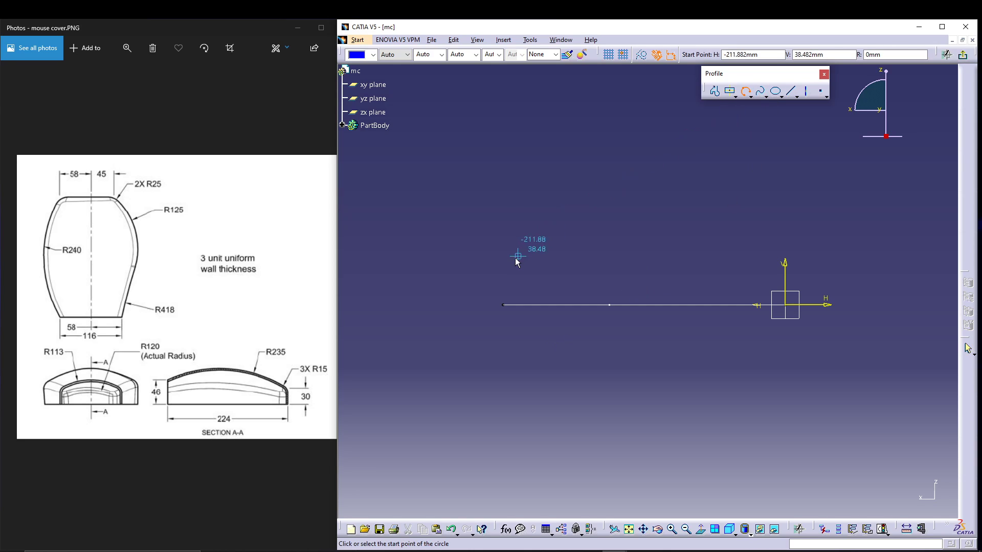
left_click(501, 231)
left_click(658, 176)
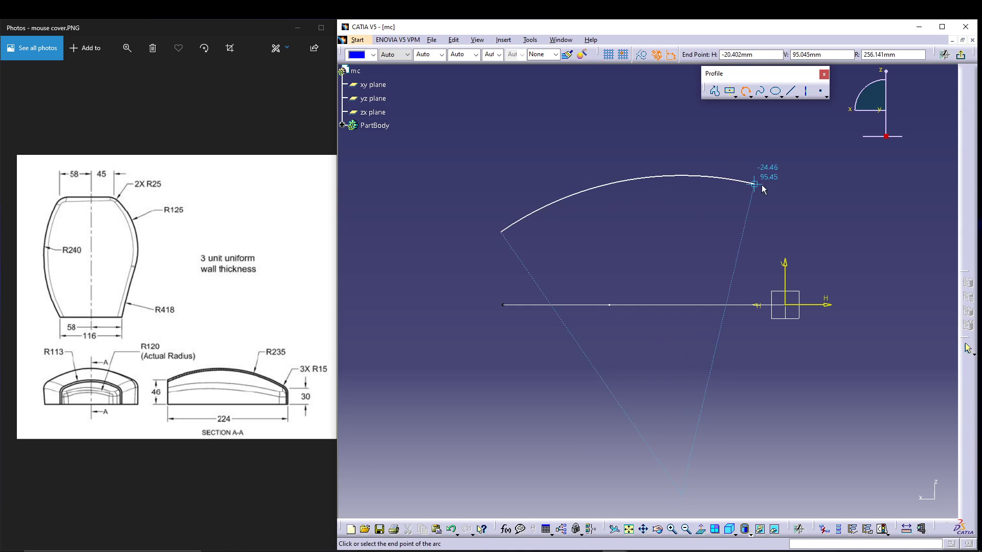
left_click(786, 218)
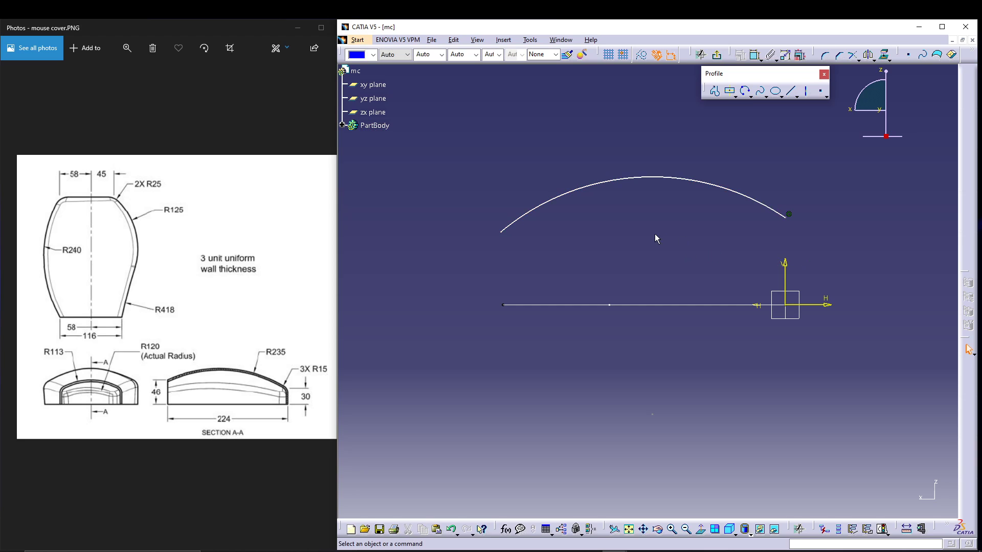
Dimension the side-profile arc's radius and set it to 235 mm.
left_click(755, 55)
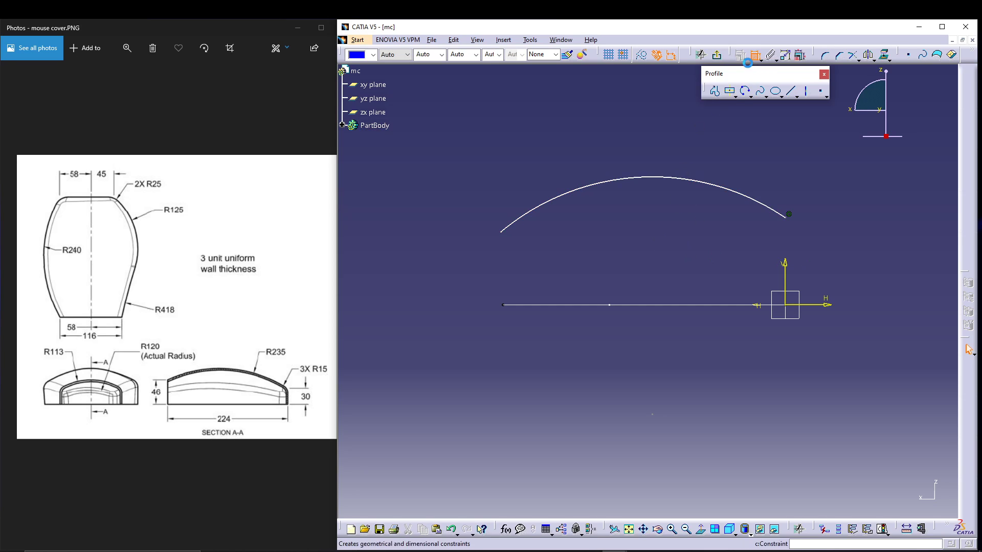
left_click(643, 177)
left_click(639, 150)
double_click(640, 151)
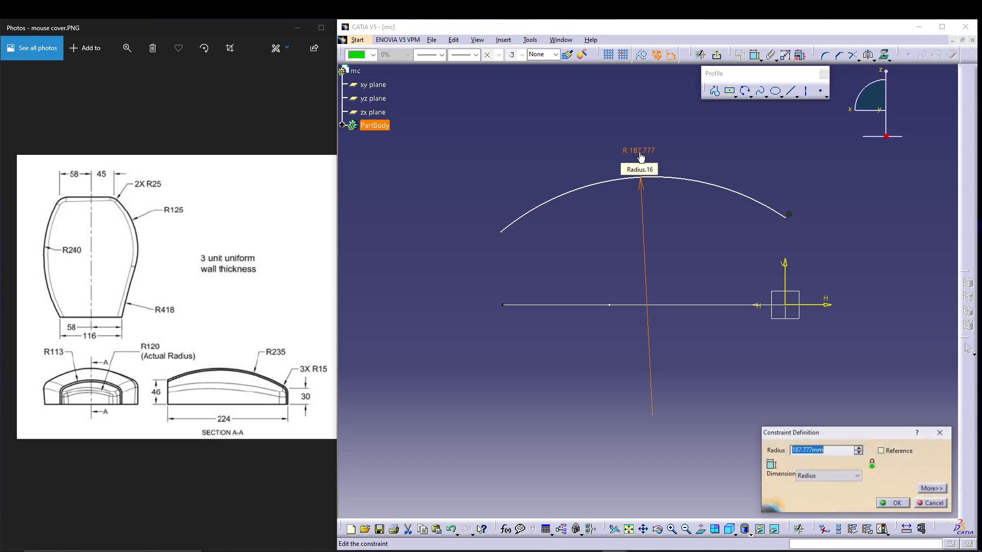
type("235")
key("Return")
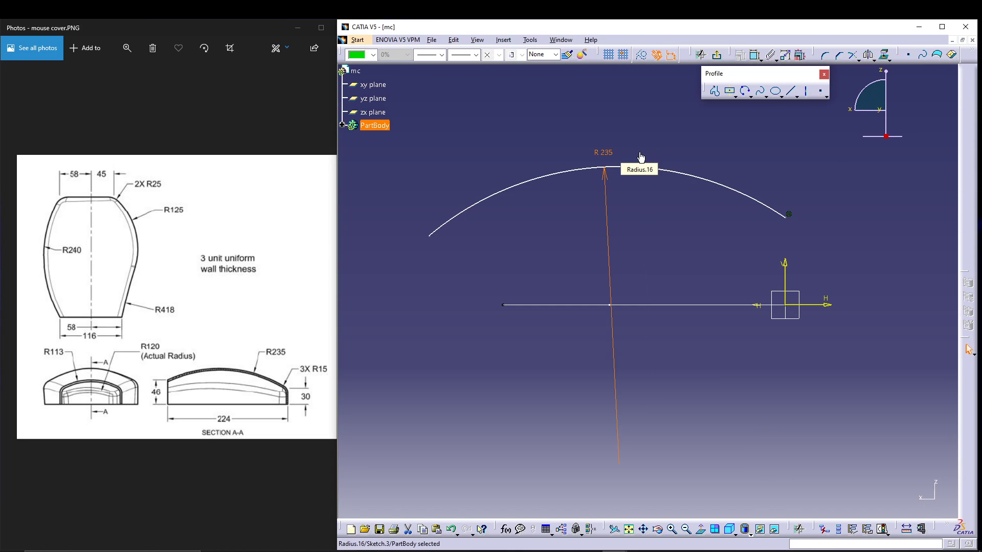
left_click(662, 375)
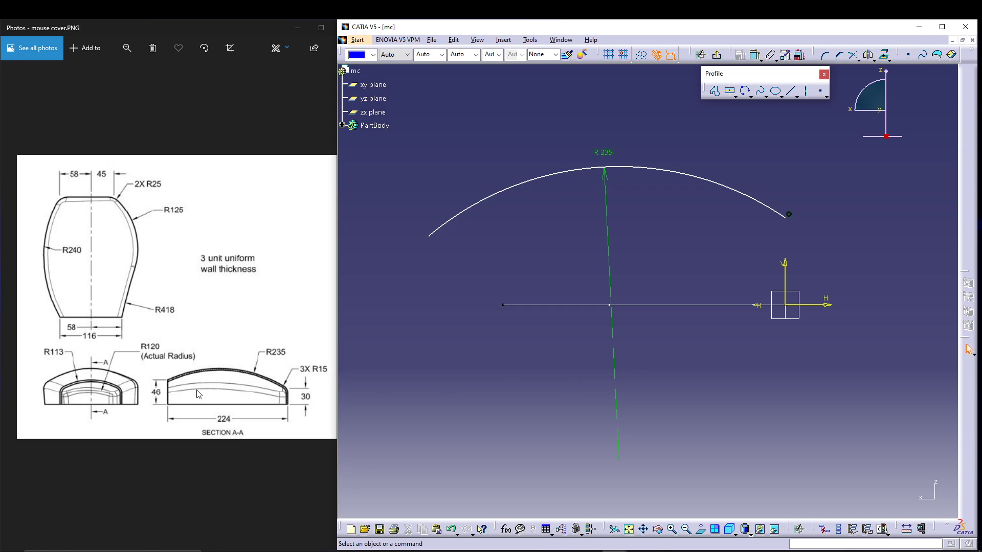
Dimension the side-profile arc's far endpoint 46 mm above the horizontal axis.
left_click(433, 238)
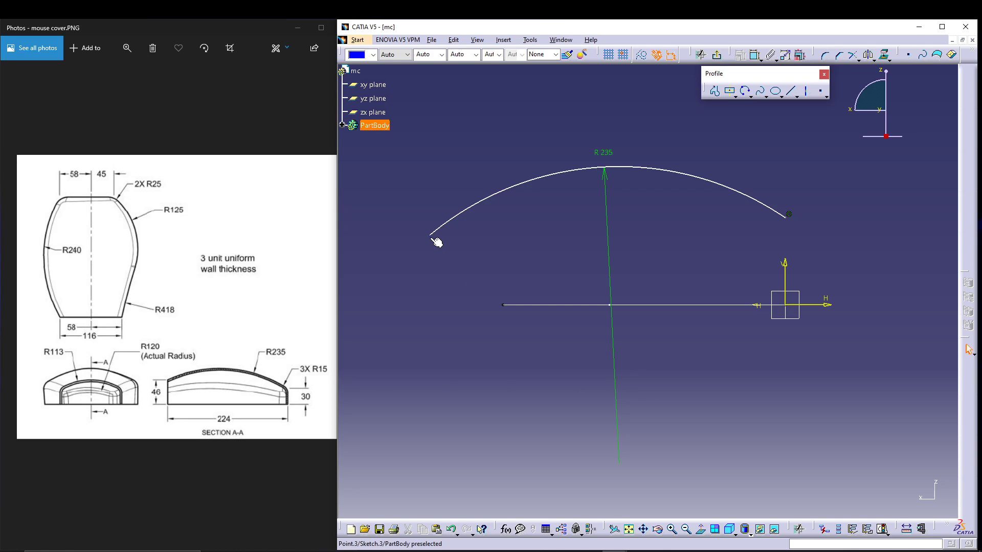
left_click(755, 56)
left_click(816, 306)
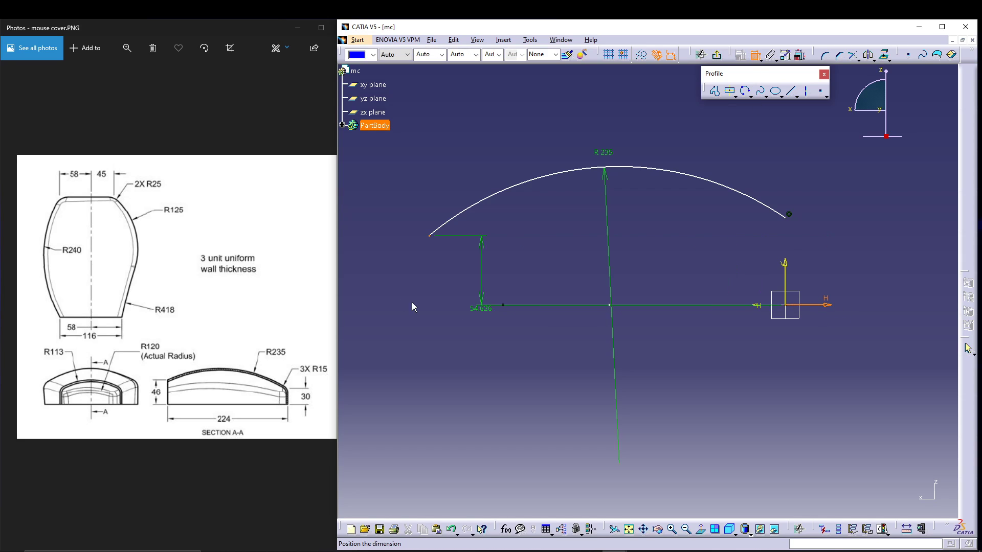
left_click(419, 278)
double_click(416, 279)
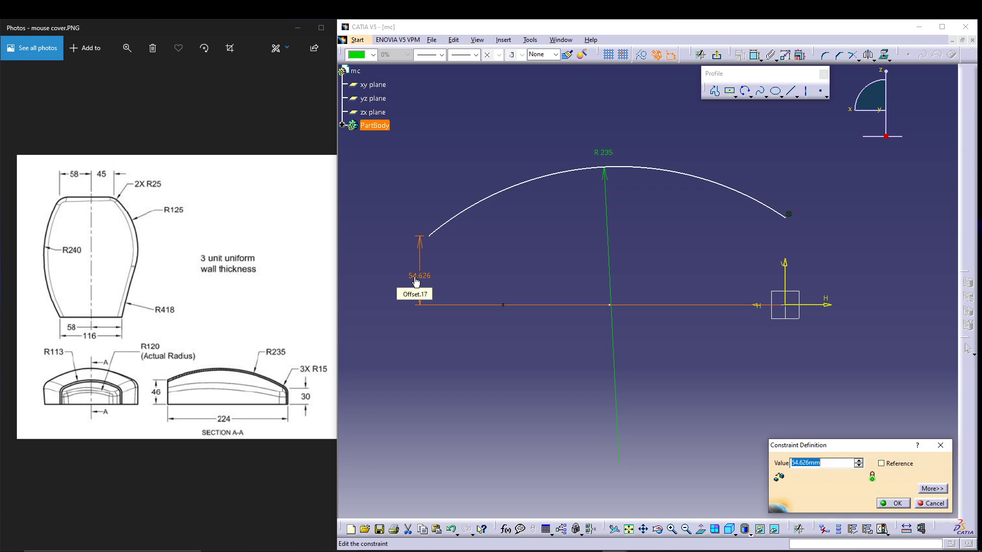
type("46")
key("Return")
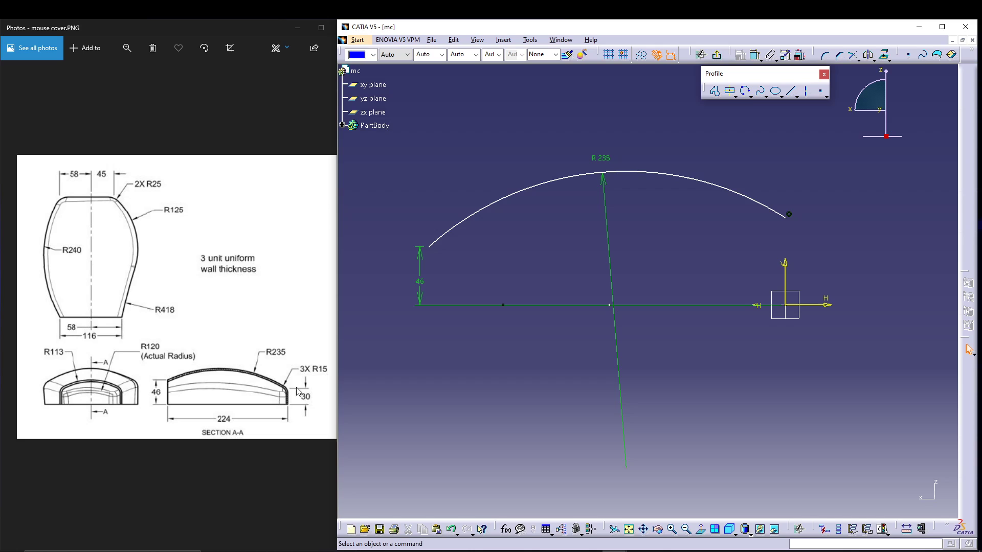
Dimension the side-profile arc's endpoint on the vertical axis 30 mm above the horizontal axis.
left_click(786, 219)
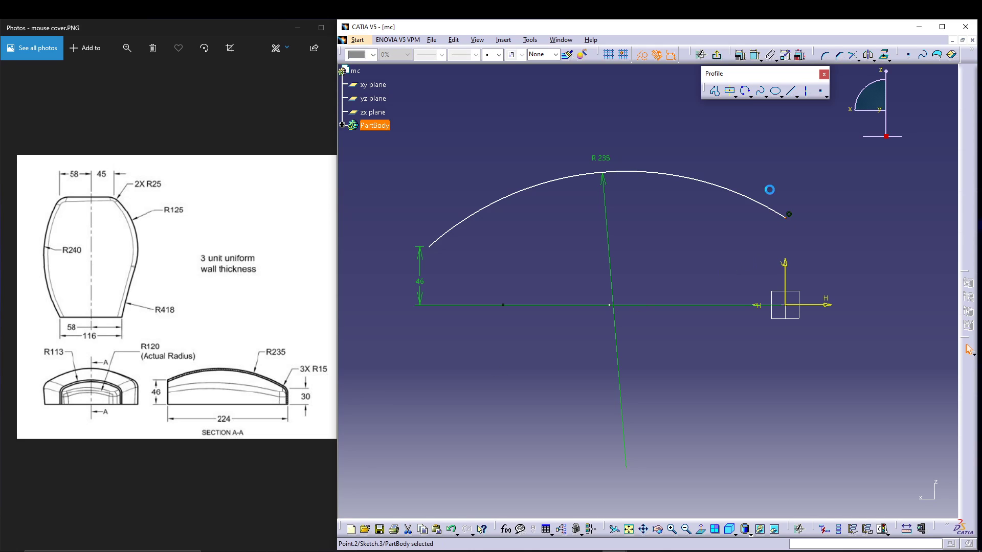
left_click(755, 56)
left_click(826, 305)
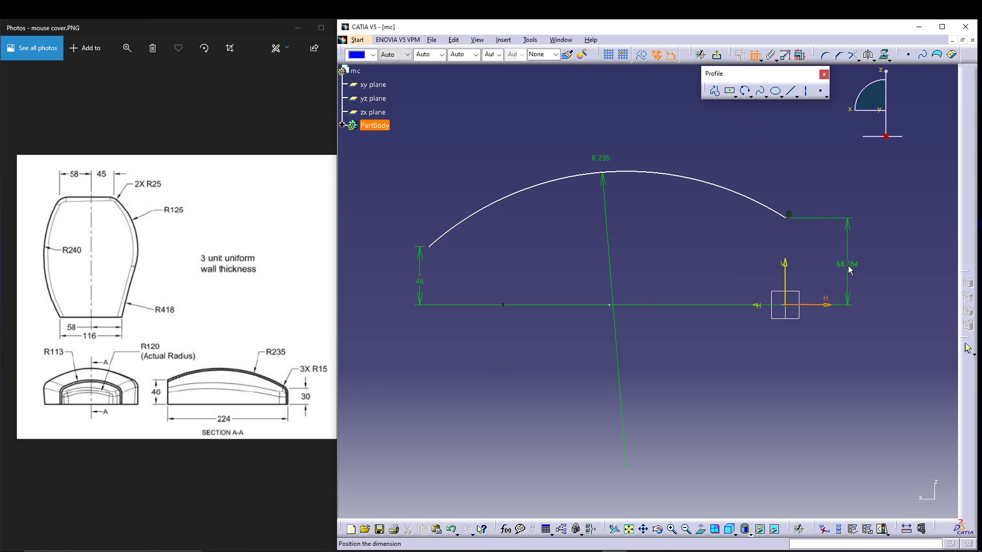
left_click(849, 263)
double_click(849, 262)
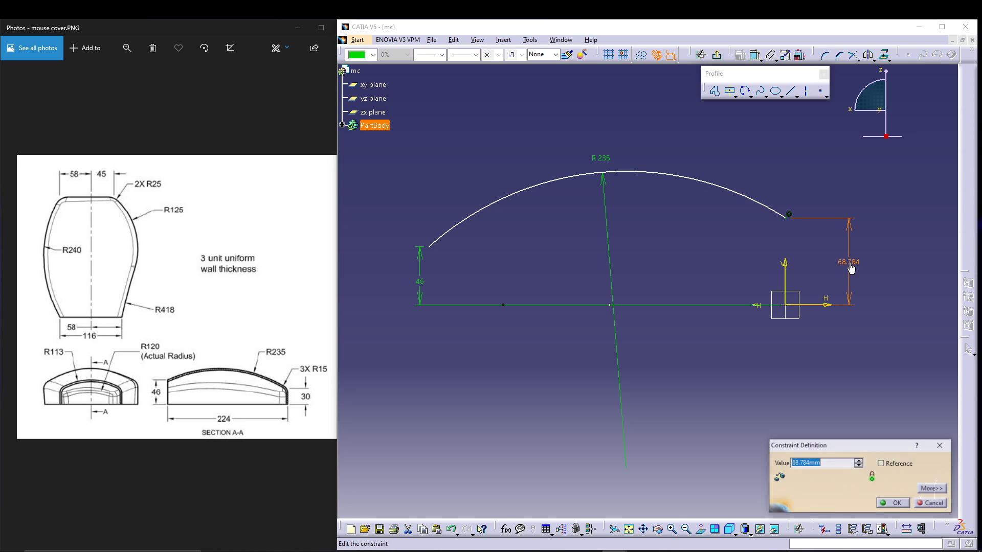
type("30mm")
key("Return")
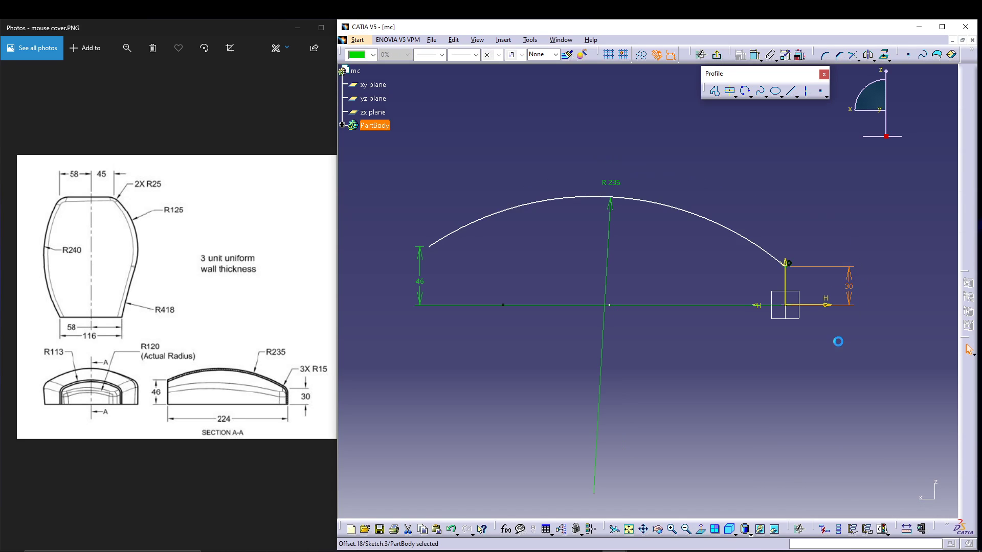
left_click(838, 342)
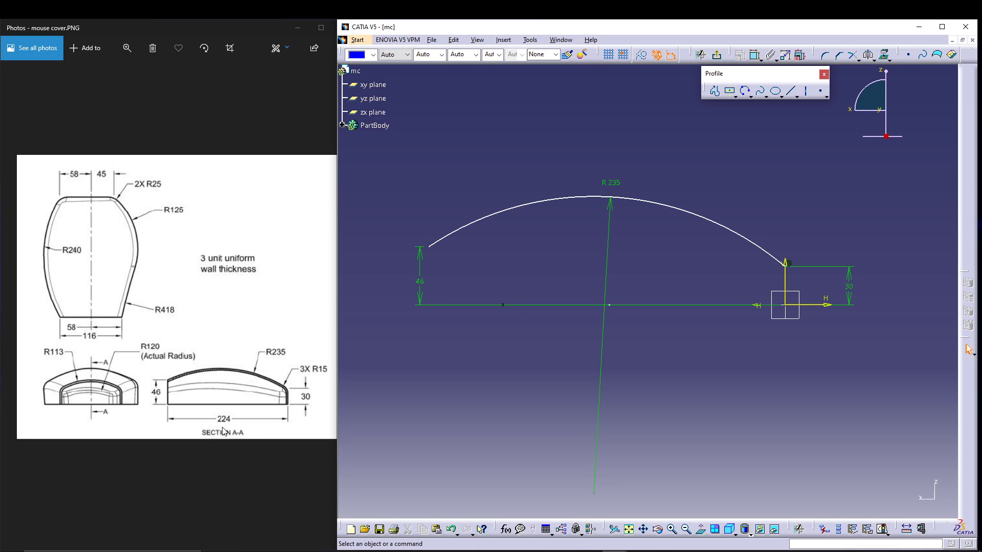
Dimension the horizontal distance between the side-profile arc's two endpoints and set it to 224 mm.
left_click(429, 247)
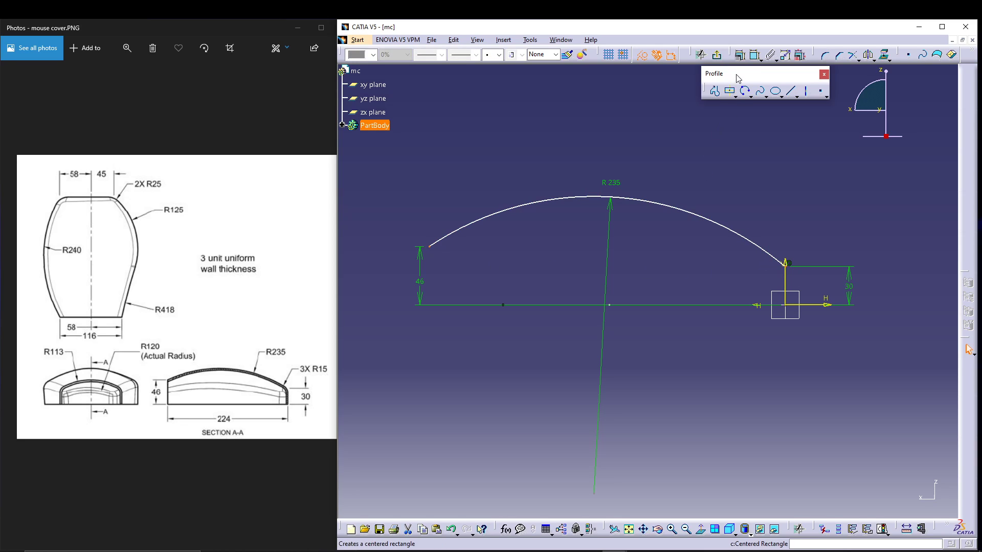
left_click(754, 55)
left_click(785, 263)
right_click(627, 135)
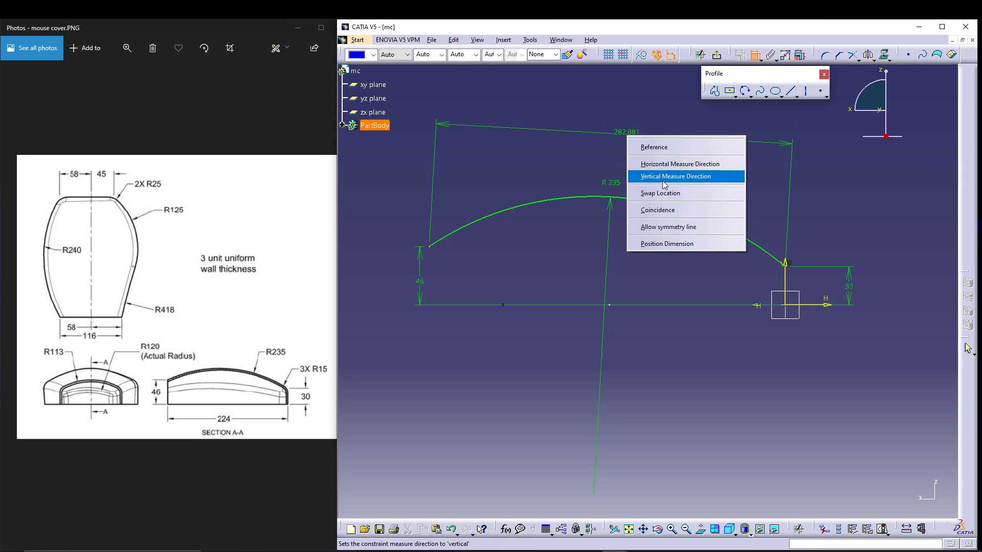
left_click(639, 164)
left_click(634, 344)
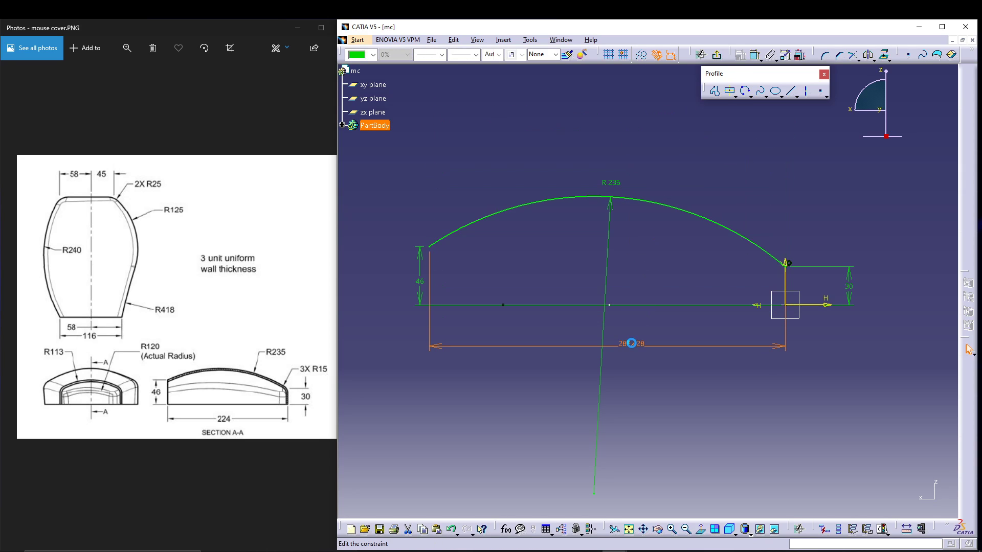
double_click(630, 344)
type("224")
key("Return")
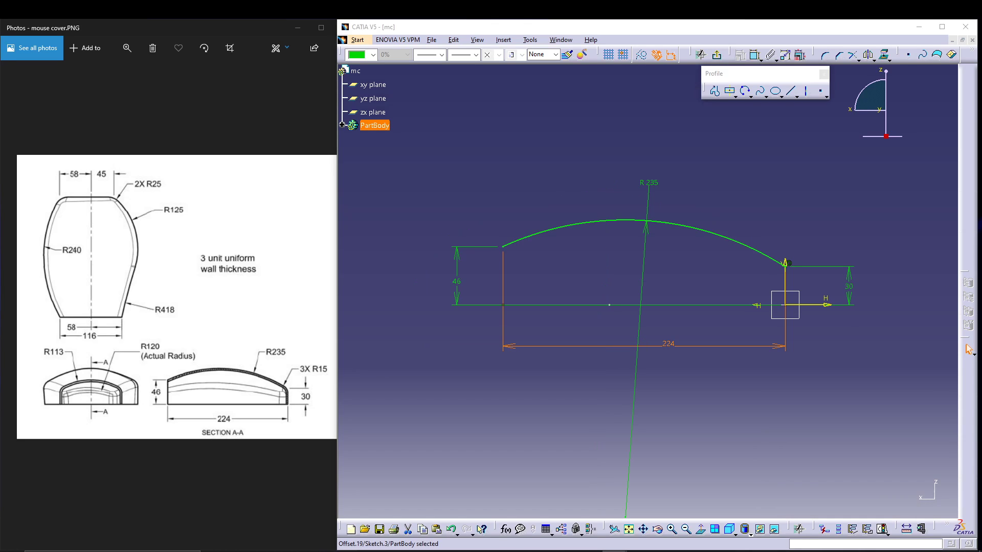
Exit the side-profile sketch and open a new sketch on the yz plane.
left_click(716, 54)
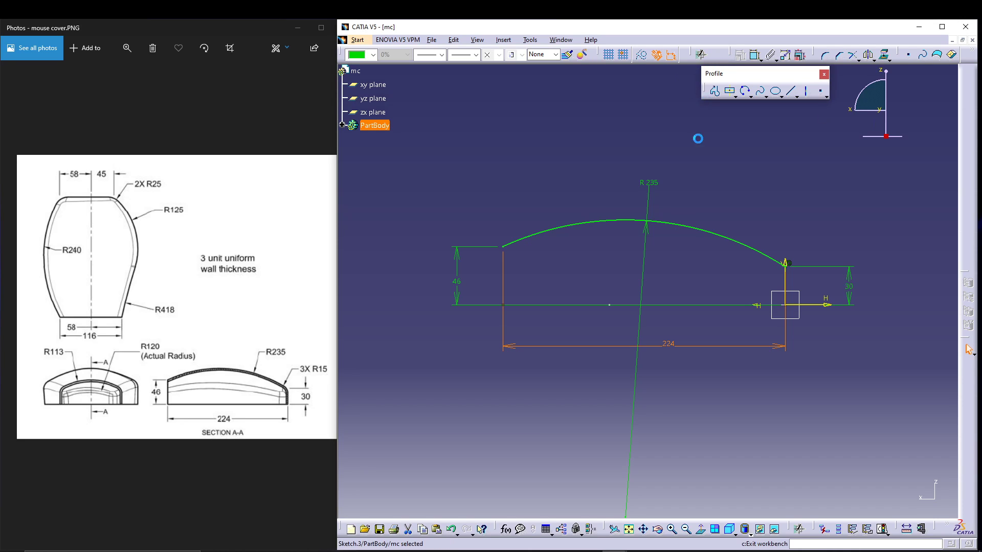
left_click(342, 125)
left_click(423, 237)
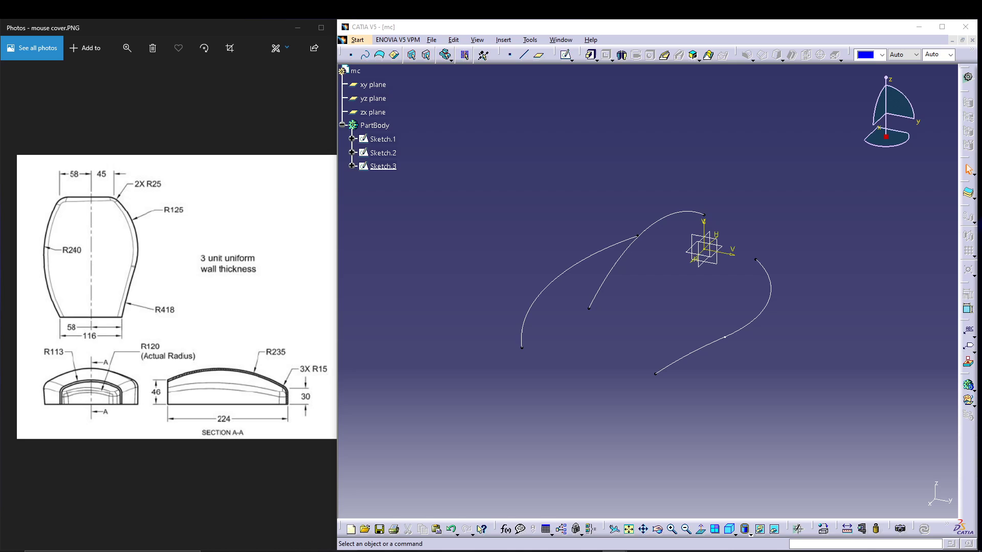
left_click(373, 99)
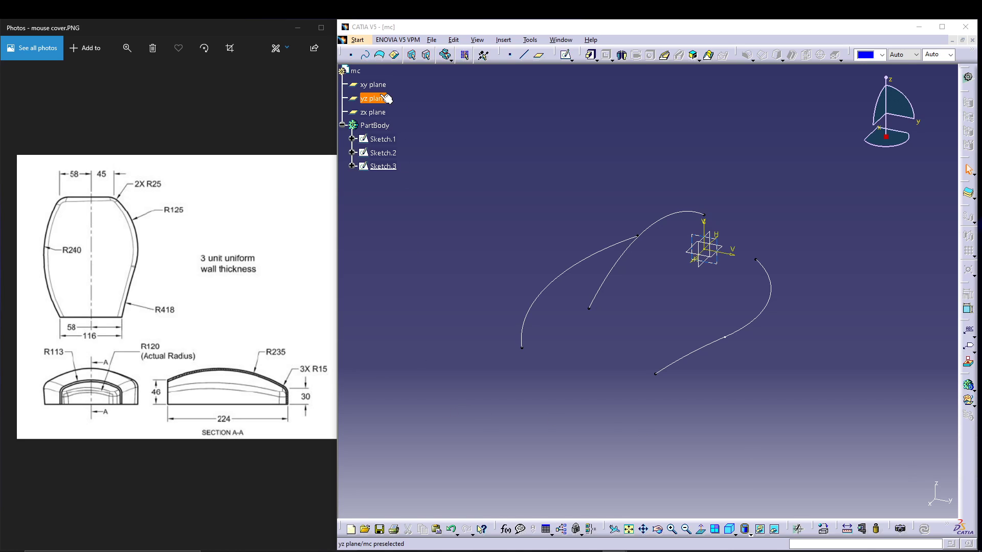
left_click(566, 56)
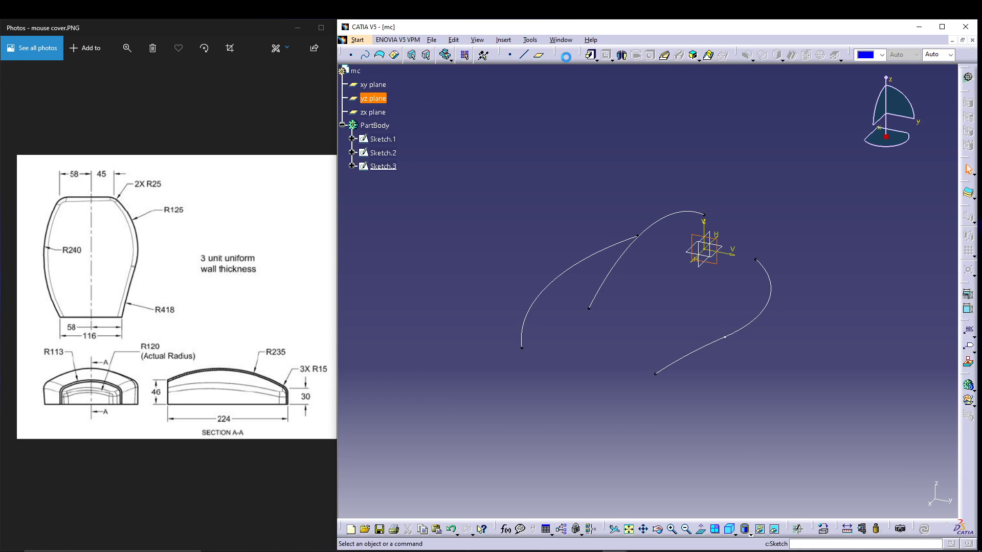
mouse_move(637, 280)
middle_mouse_down()
mouse_move(537, 364)
mouse_move(539, 312)
mouse_move(727, 291)
mouse_move(731, 271)
middle_mouse_up()
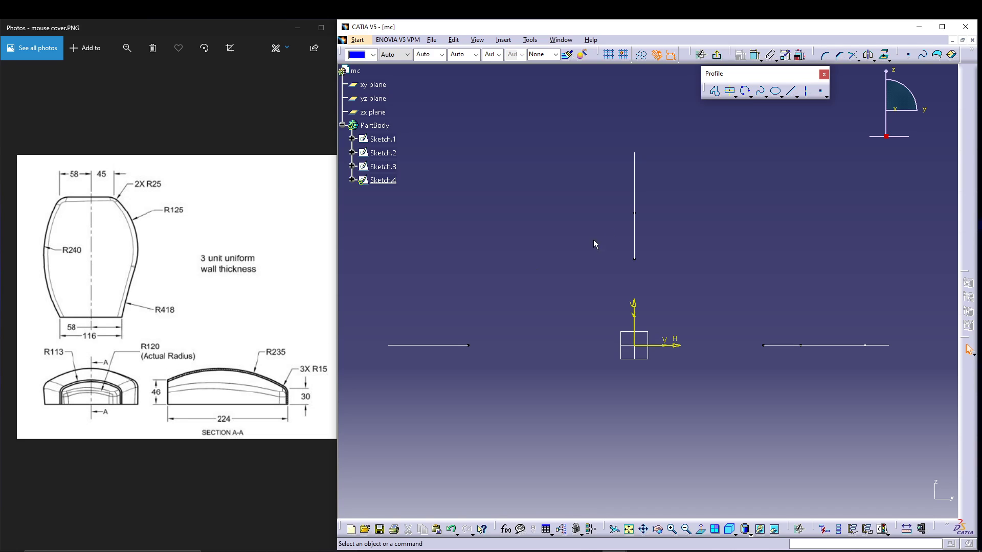
Sketch an upward-bulging three-point arc above the origin, spanning both sides of the vertical axis.
left_click(745, 91)
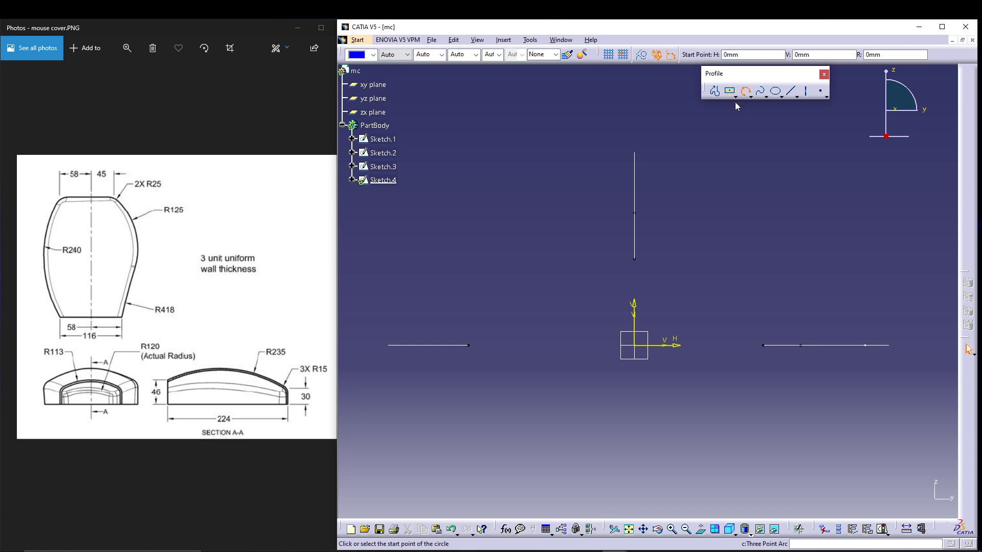
left_click(497, 282)
left_click(634, 229)
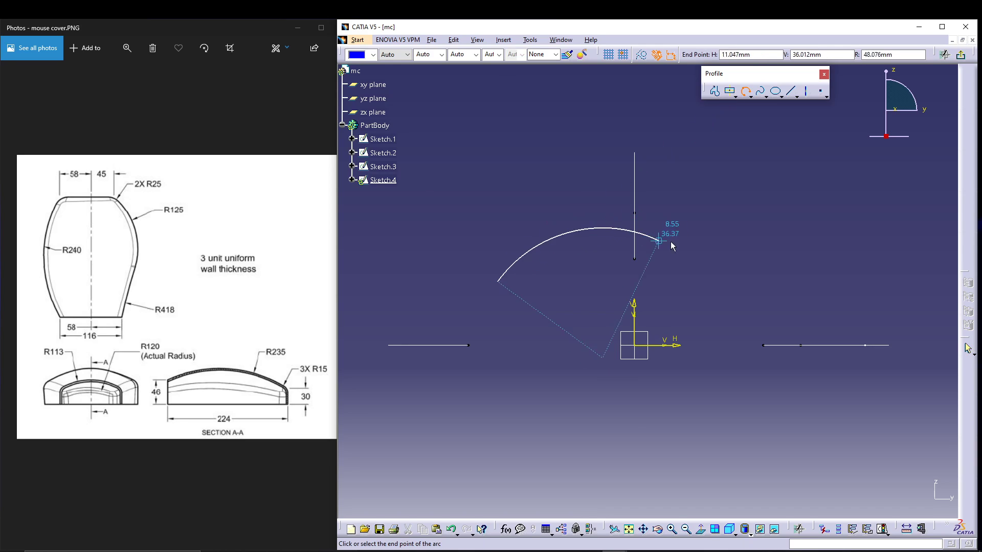
left_click(735, 263)
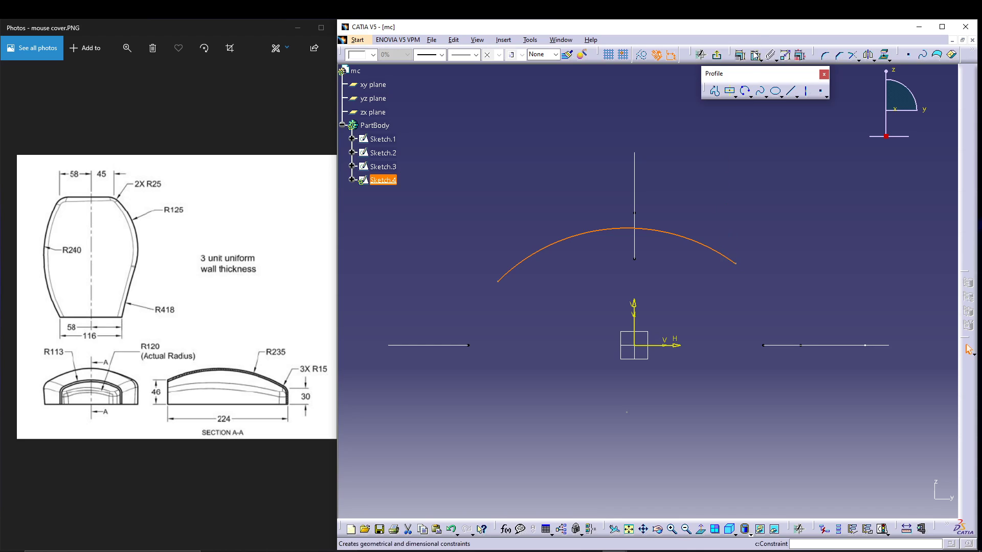
Dimension the new arc's radius as 120 mm and move the arc down closer to the side-profile curve.
left_click(566, 154)
double_click(566, 156)
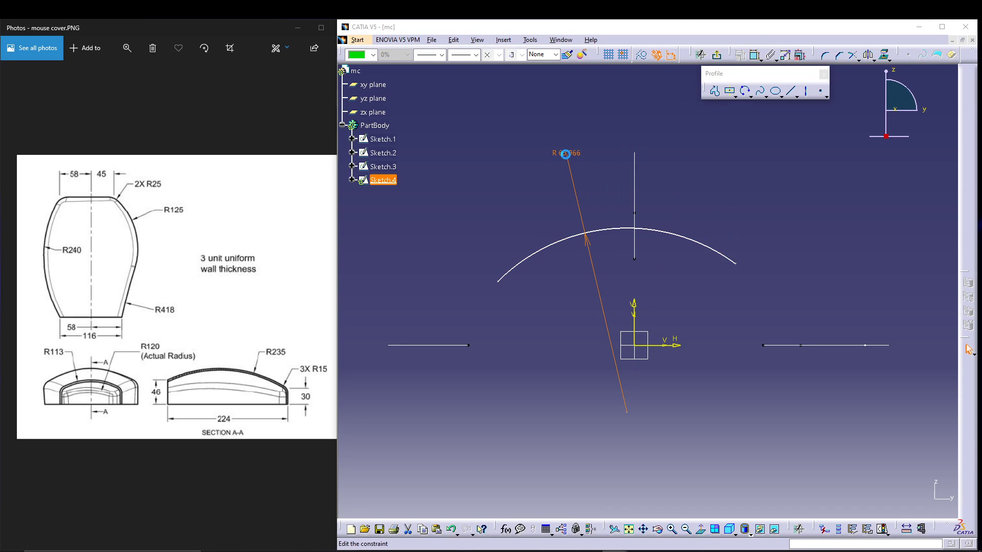
type("120")
key("Return")
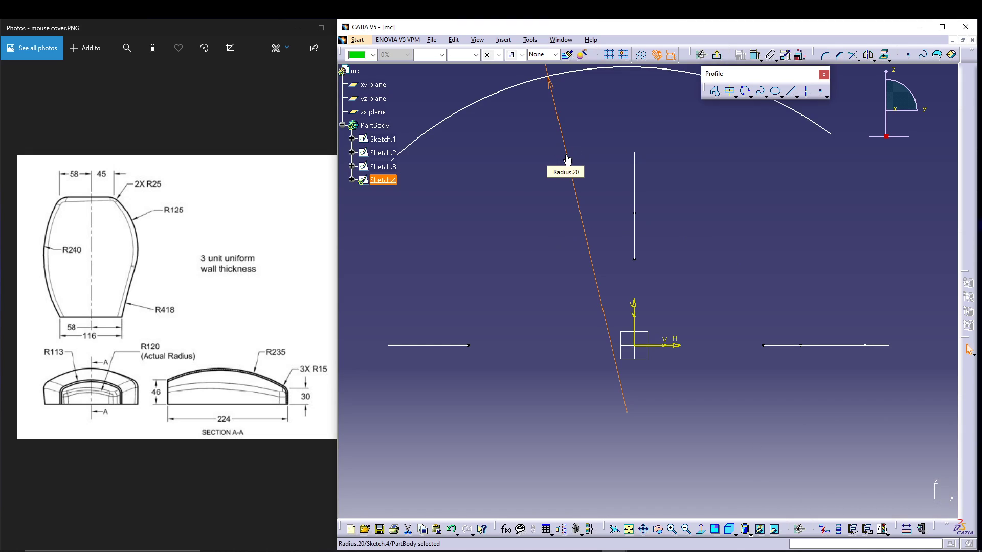
left_click_drag(646, 69, 669, 174)
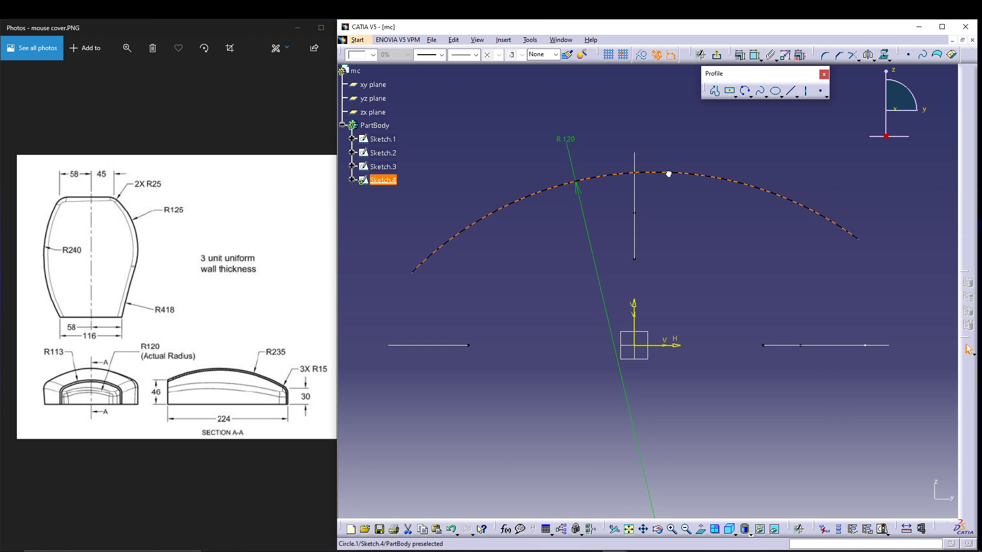
left_click(720, 391)
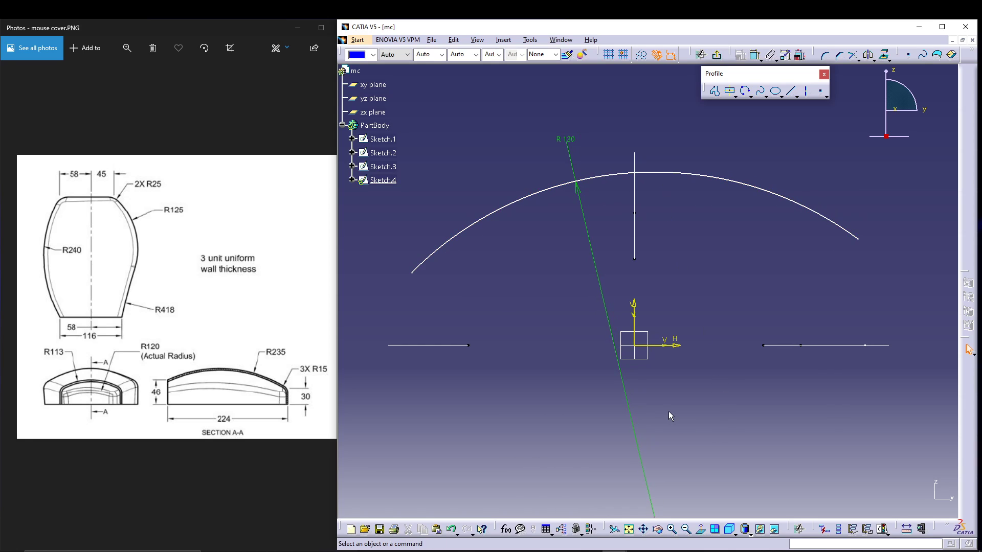
Close the arc's underside with a profile: a vertical line about 22 mm down, a horizontal base line, and a vertical line up to the other end.
left_click(714, 91)
left_click(411, 276)
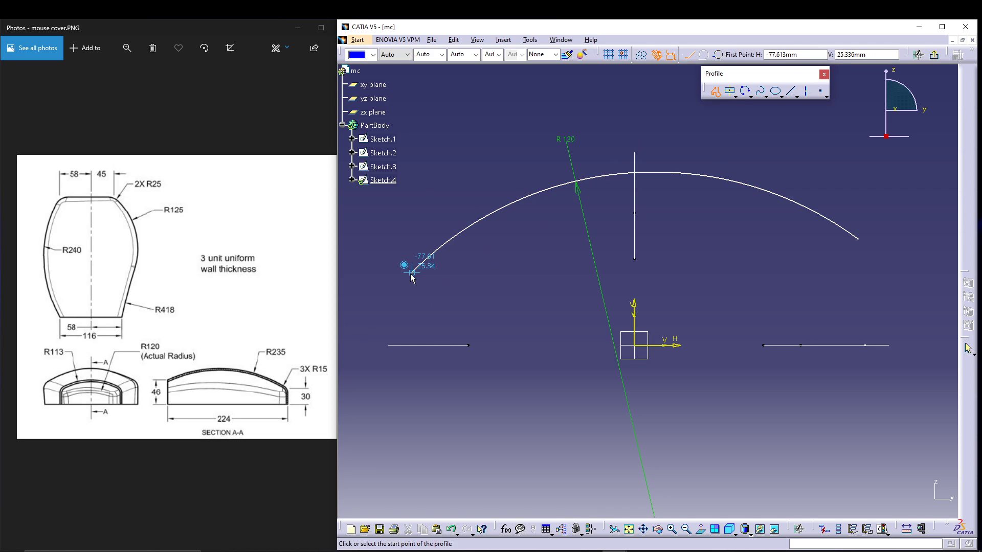
left_click(411, 335)
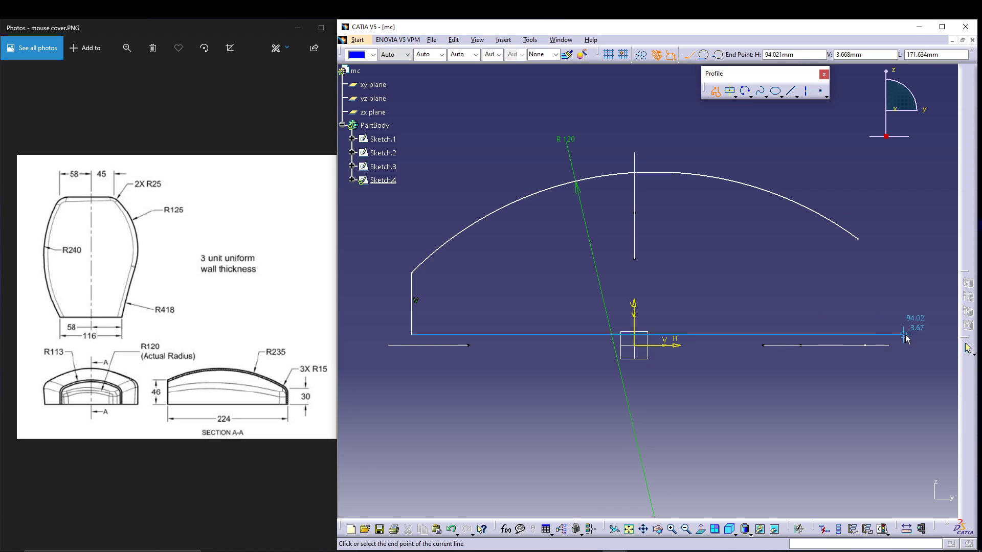
left_click(858, 335)
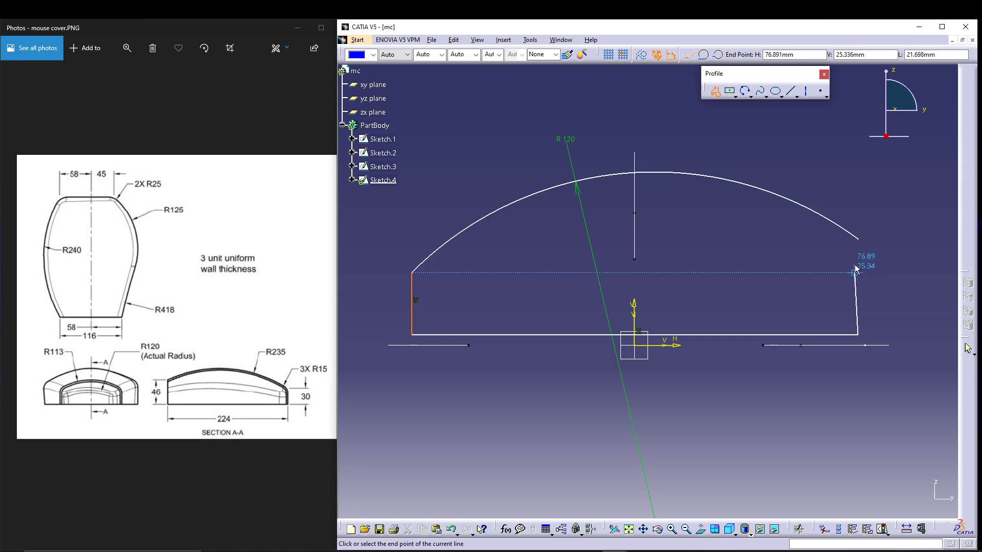
left_click(858, 240)
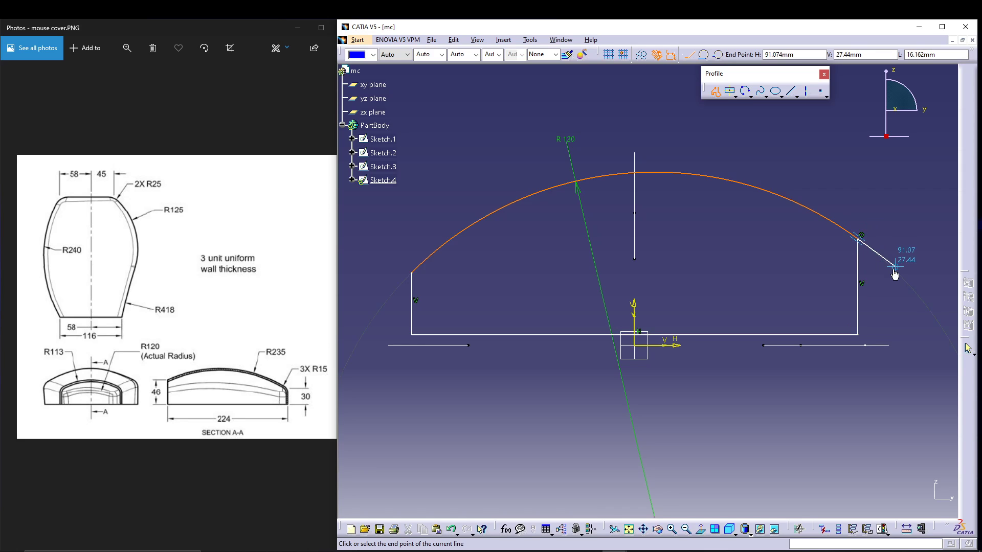
key("Escape")
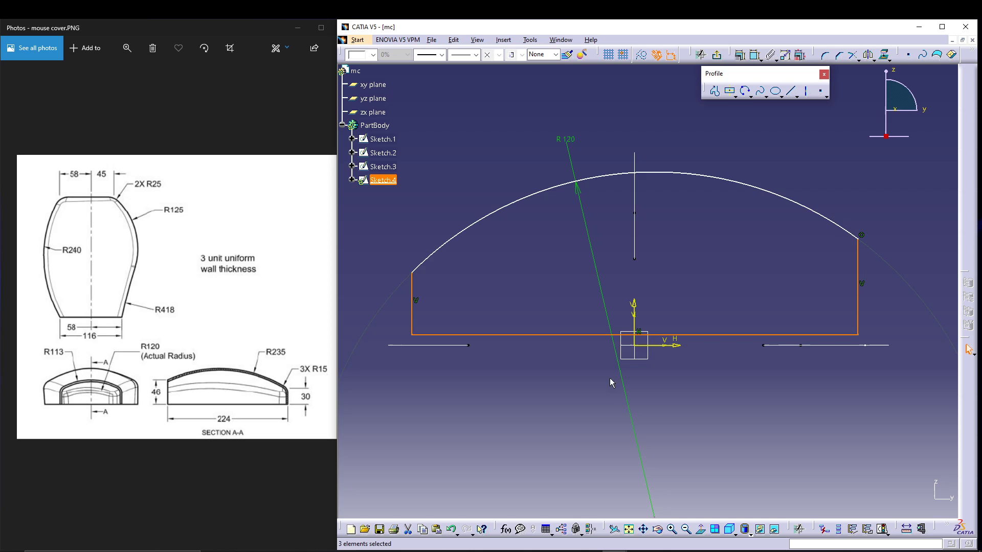
Constrain the left vertical line coincident with the inner endpoint of the left top-view curve.
mouse_move(706, 428)
middle_mouse_down()
mouse_move(707, 407)
mouse_move(666, 453)
mouse_move(684, 458)
mouse_move(729, 439)
mouse_move(715, 423)
mouse_move(677, 431)
mouse_move(708, 438)
middle_mouse_up()
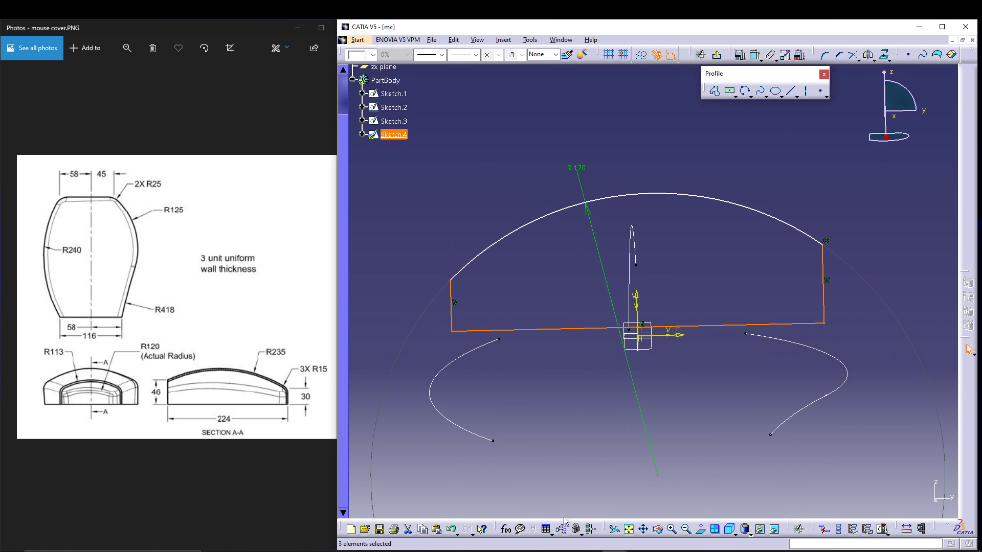
left_click(700, 532)
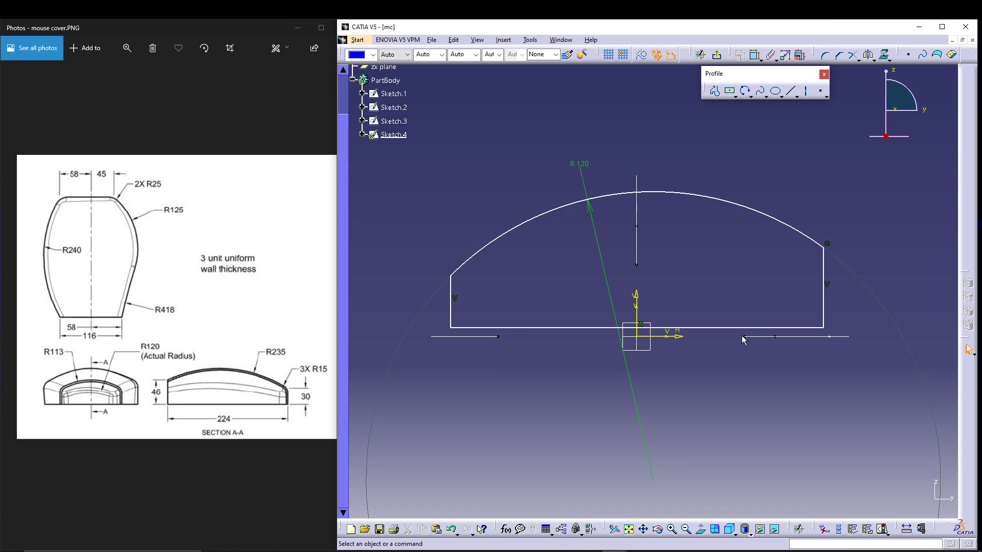
left_click(451, 315)
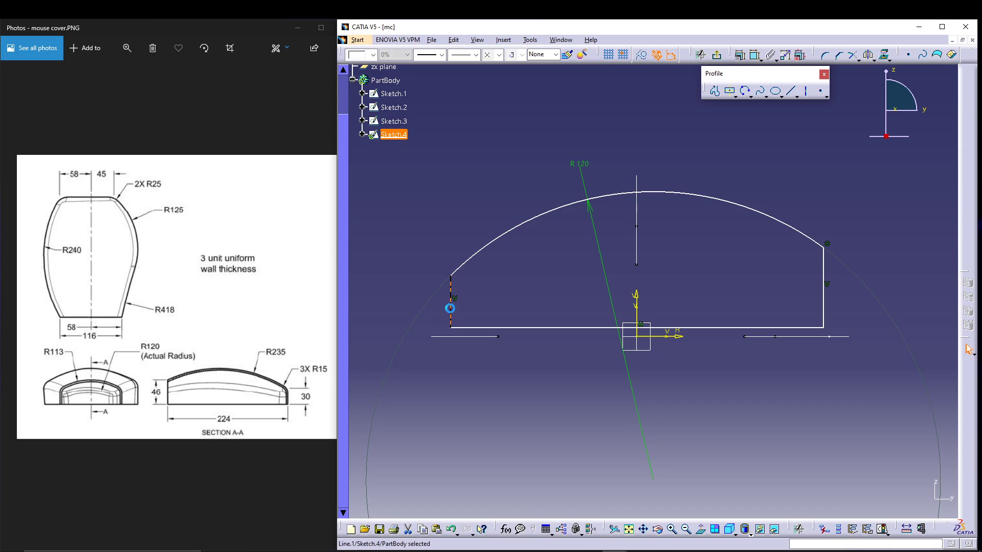
left_click(500, 336, "ctrl")
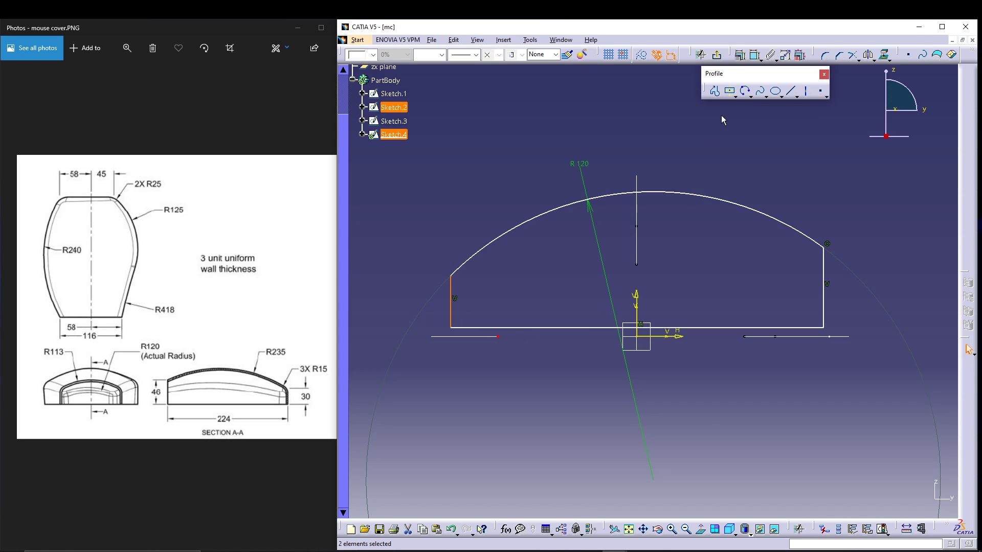
left_click(740, 55)
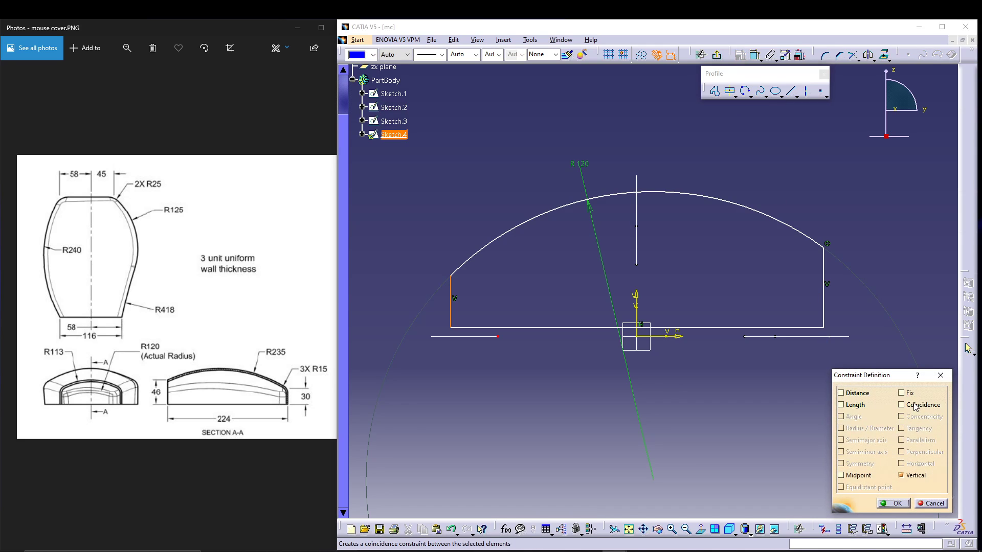
left_click(910, 405)
left_click(881, 504)
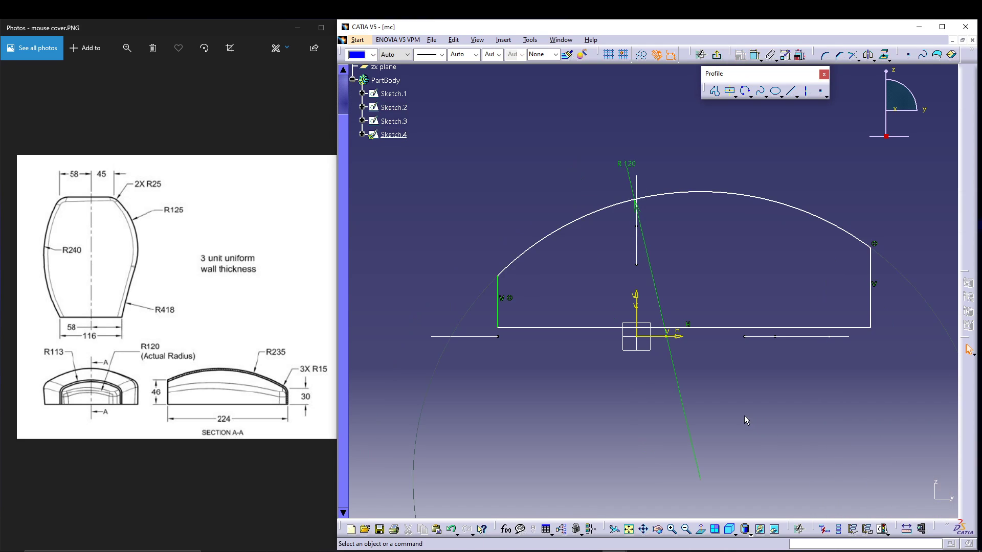
Constrain the right vertical line coincident with the inner endpoint of the right top-view curve.
left_click(871, 284)
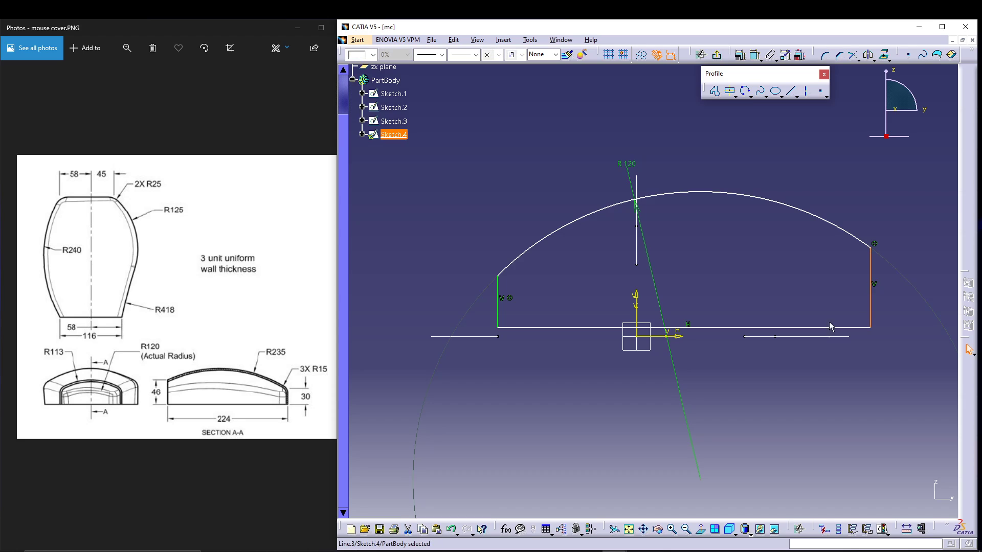
left_click(744, 337, "ctrl")
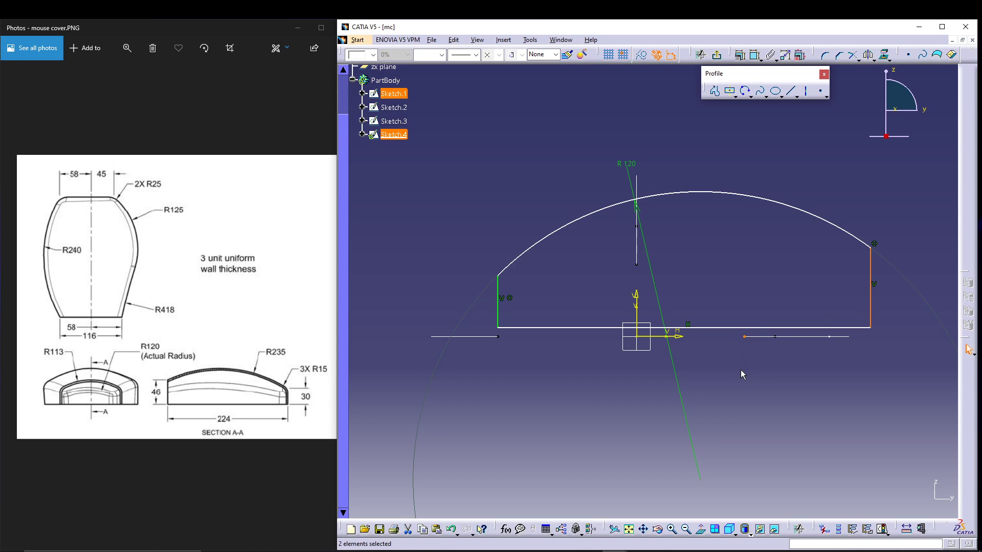
left_click(742, 55)
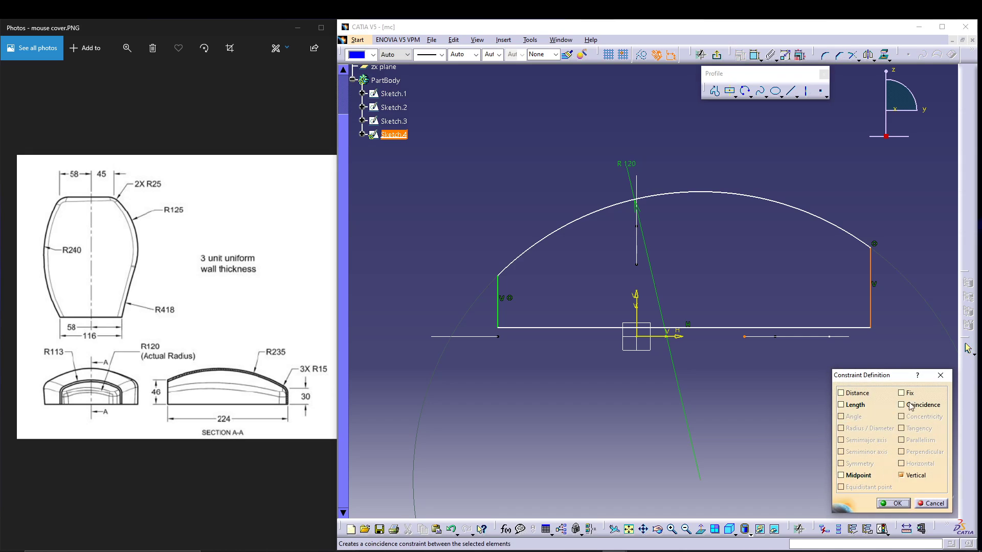
left_click(901, 404)
left_click(894, 504)
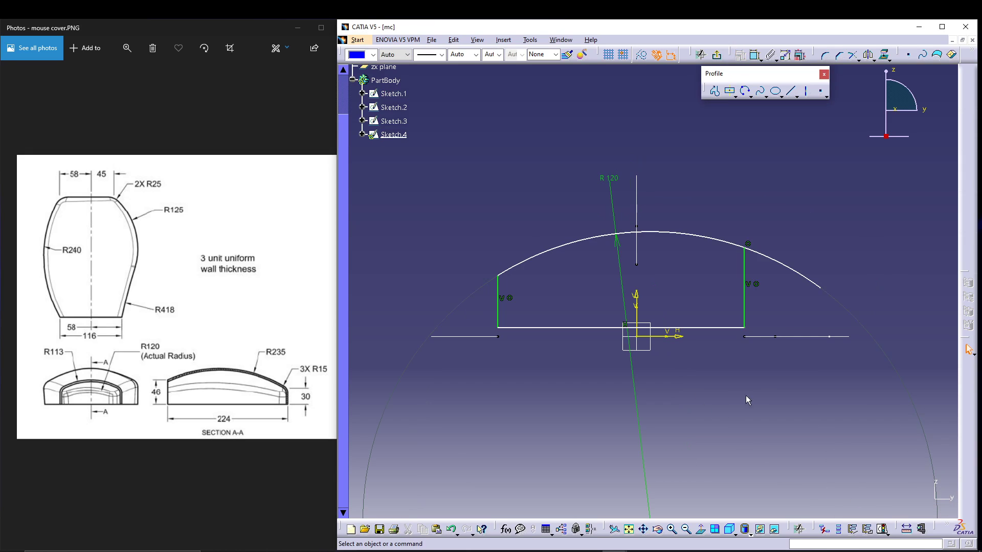
Constrain the profile's base line coincident with the horizontal sketch axis.
mouse_move(667, 375)
middle_mouse_down()
mouse_move(664, 414)
mouse_move(662, 381)
middle_mouse_up()
left_click(700, 530)
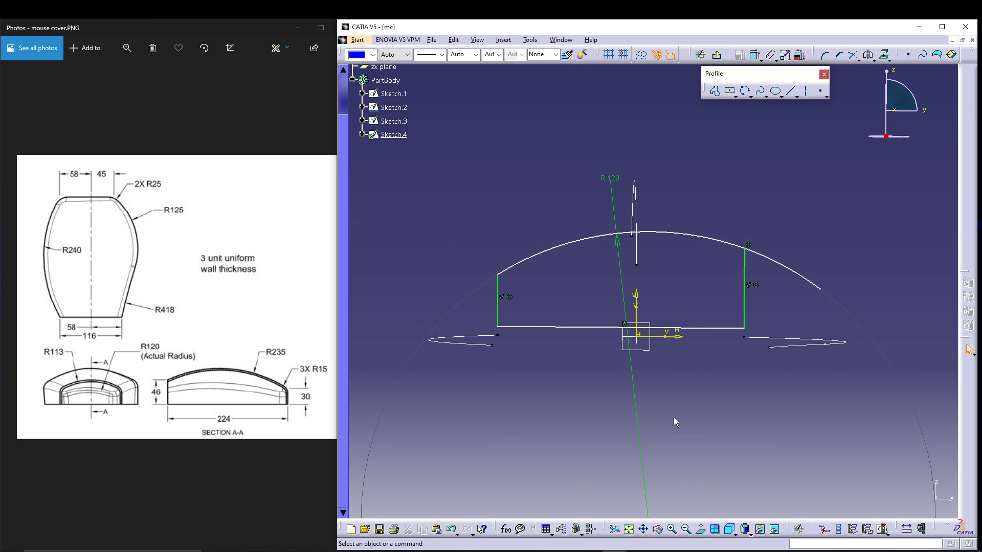
left_click(705, 328)
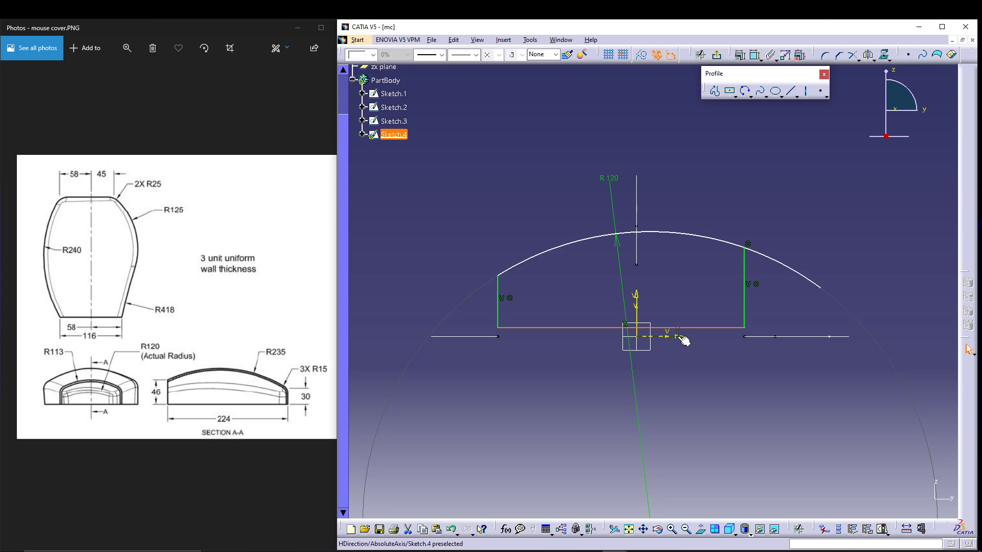
left_click(682, 337, "ctrl")
left_click(751, 55)
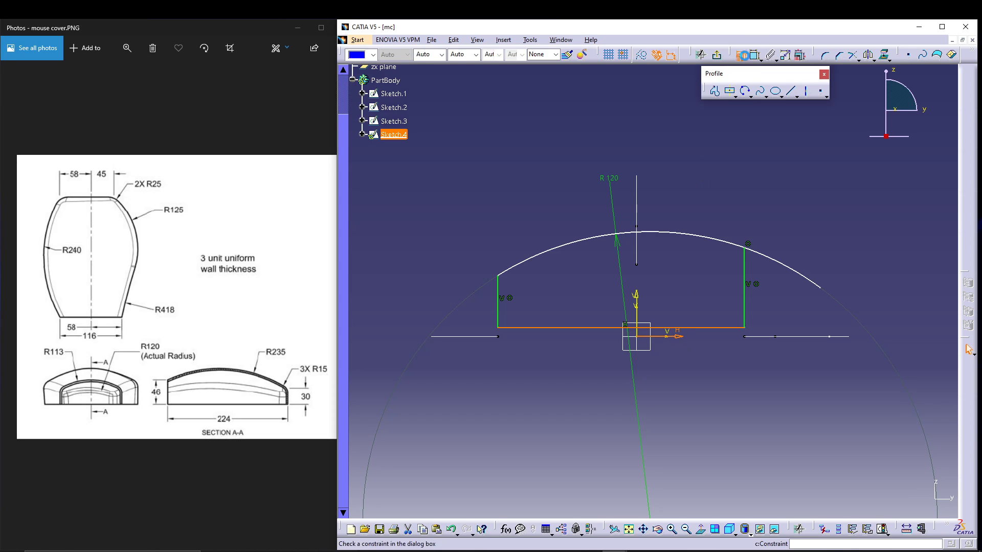
left_click(910, 405)
left_click(893, 504)
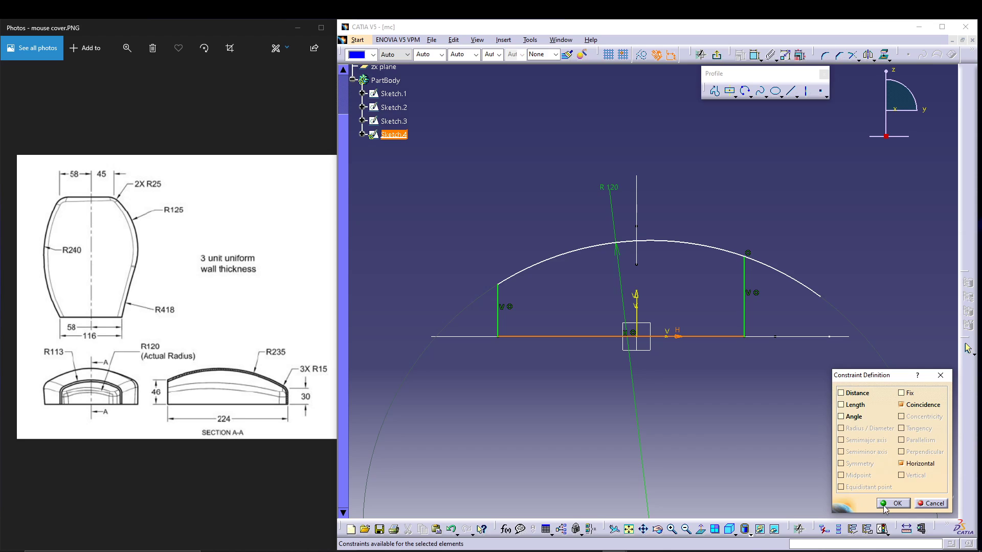
Constrain the R120 arc's centre point coincident with the vertical sketch axis.
middle_click(711, 413)
left_click(701, 331)
mouse_move(711, 413)
middle_mouse_down()
mouse_move(701, 331)
mouse_move(699, 342)
middle_mouse_up()
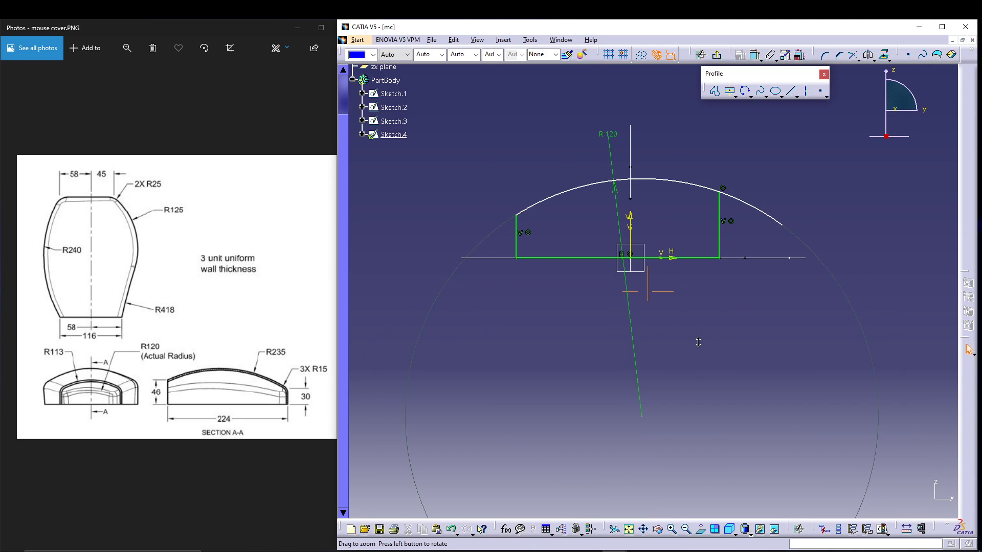
left_click(641, 417)
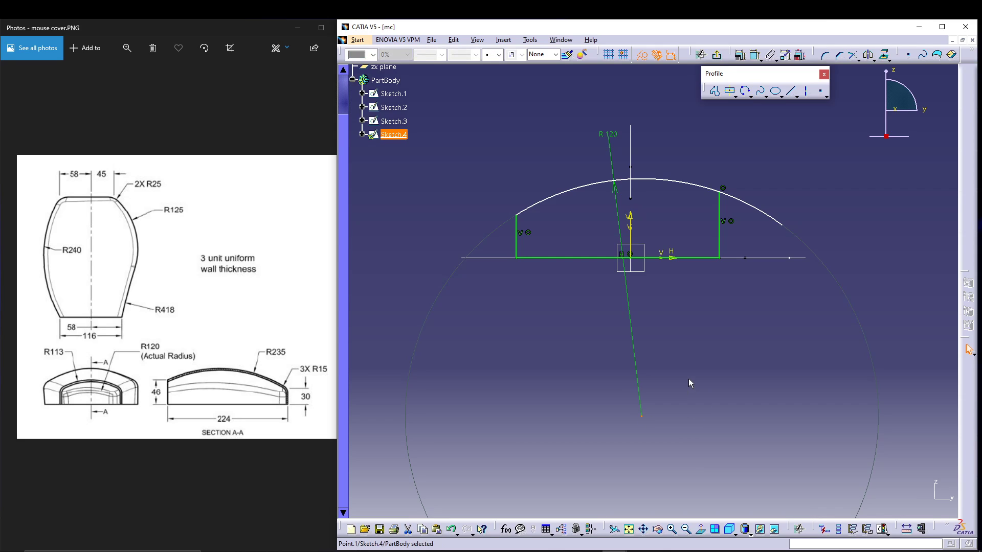
left_click(637, 217, "ctrl")
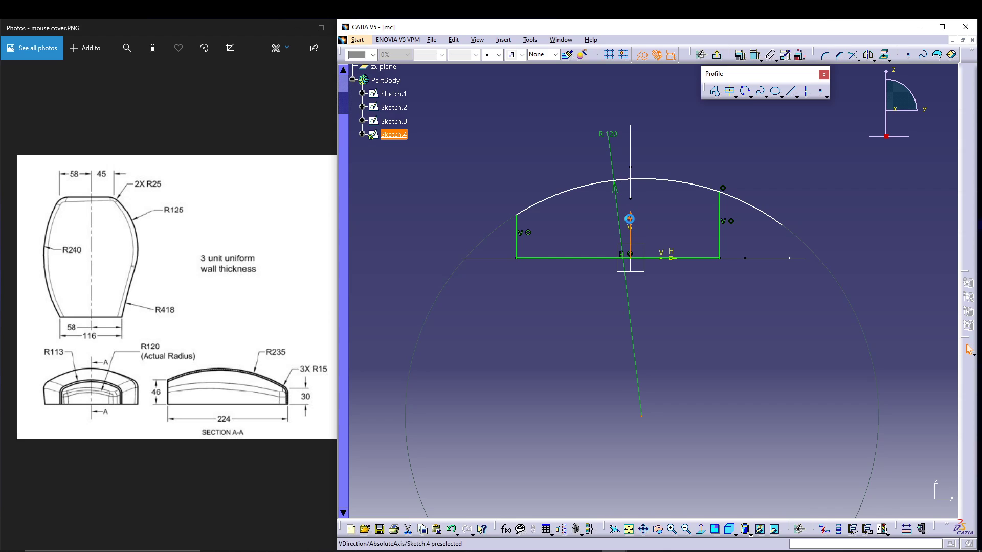
left_click(740, 55)
left_click(920, 405)
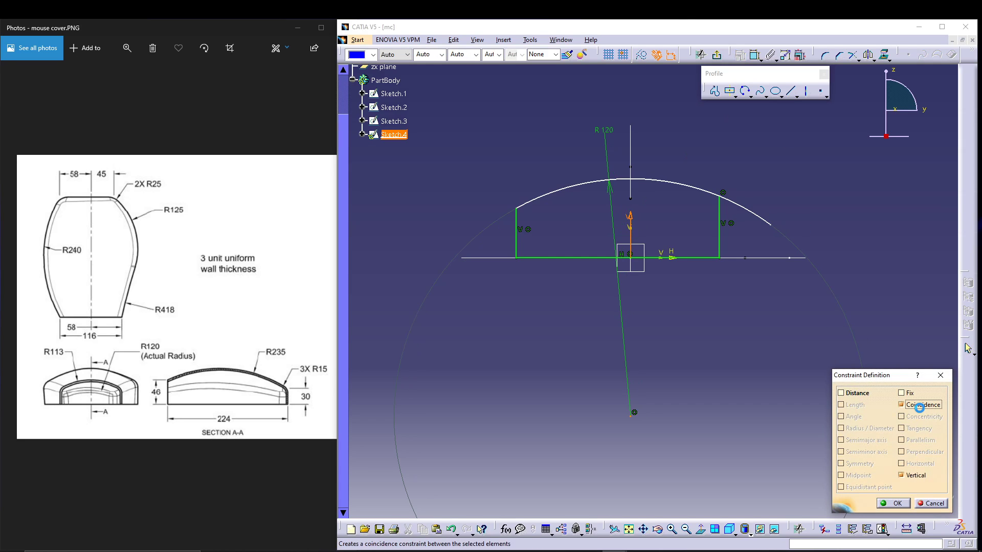
left_click(896, 504)
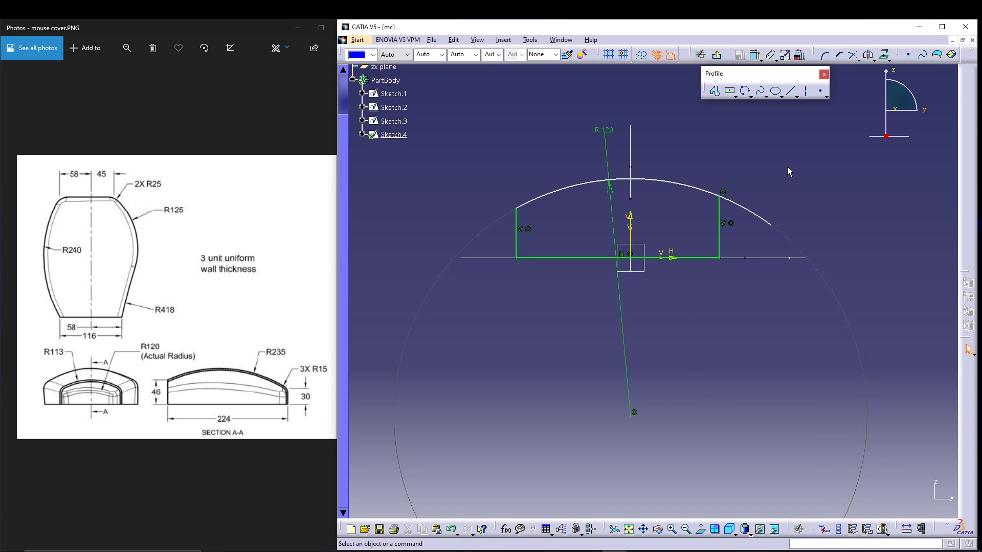
Constrain the R120 arc coincident with the inner endpoint of the side-view curve.
mouse_move(719, 161)
middle_mouse_down()
mouse_move(670, 193)
mouse_move(704, 165)
middle_mouse_up()
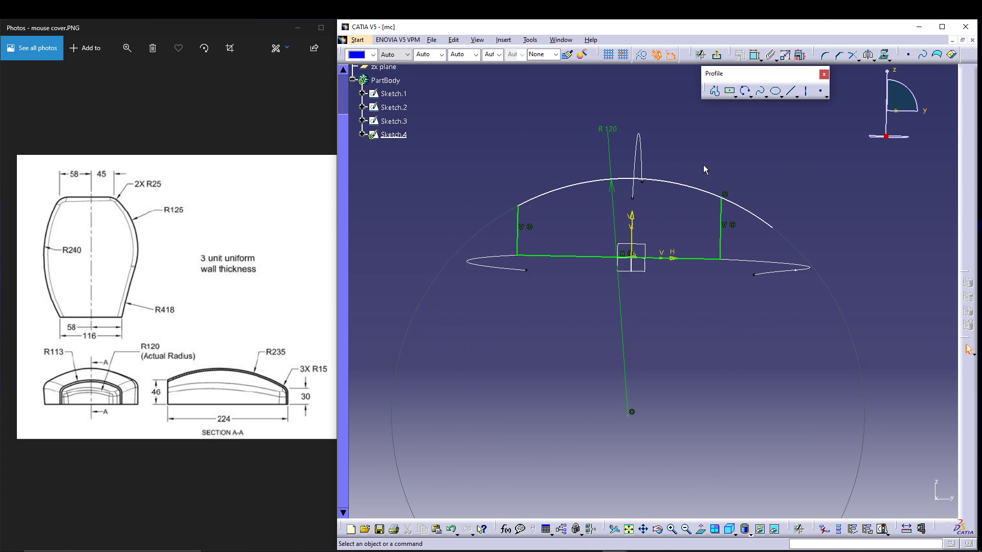
left_click(634, 199)
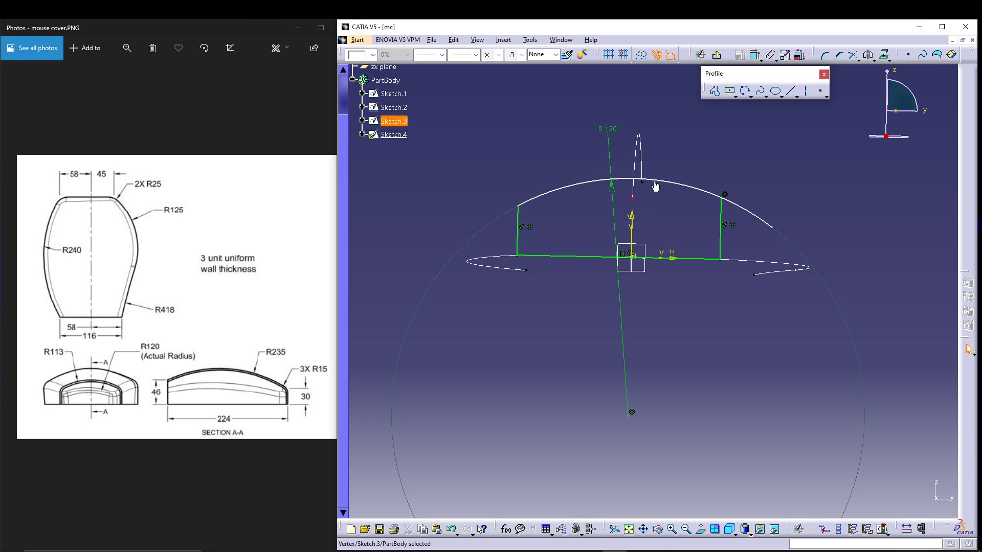
left_click(660, 181, "ctrl")
left_click(738, 56)
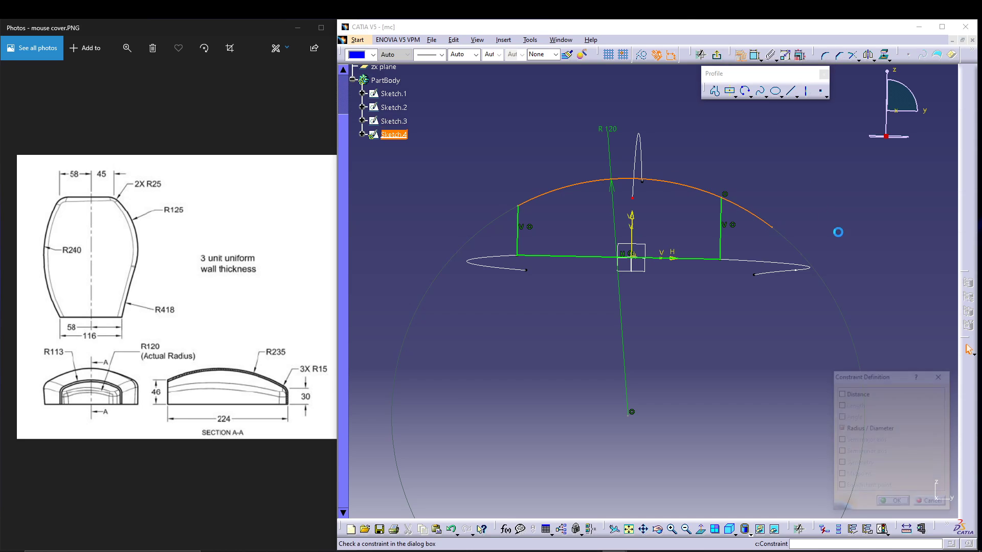
left_click(902, 405)
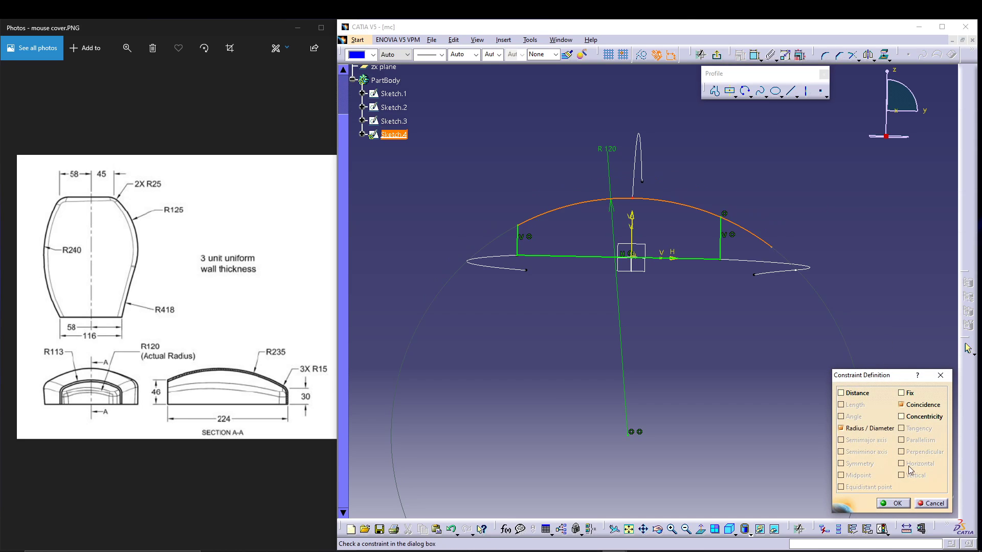
left_click(900, 504)
Trim the arc's overhang beyond the right vertical line and exit the sketch.
middle_click_drag(732, 373, 711, 322)
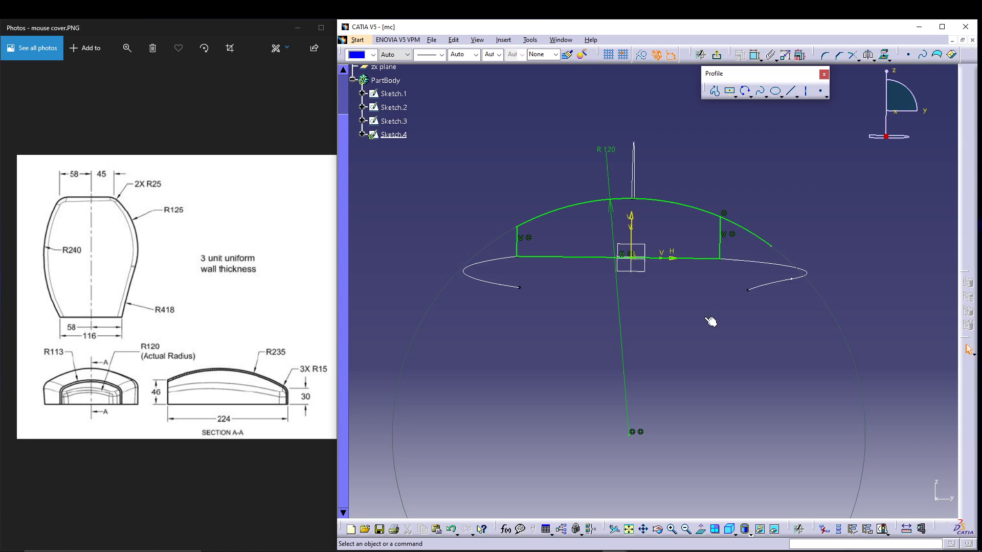
left_click(859, 60)
left_click(866, 99)
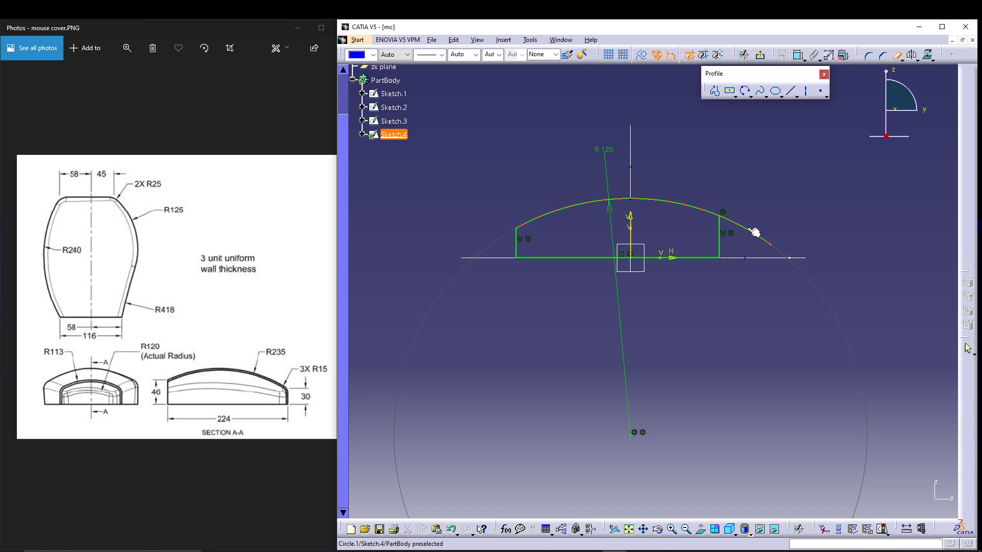
left_click(748, 235)
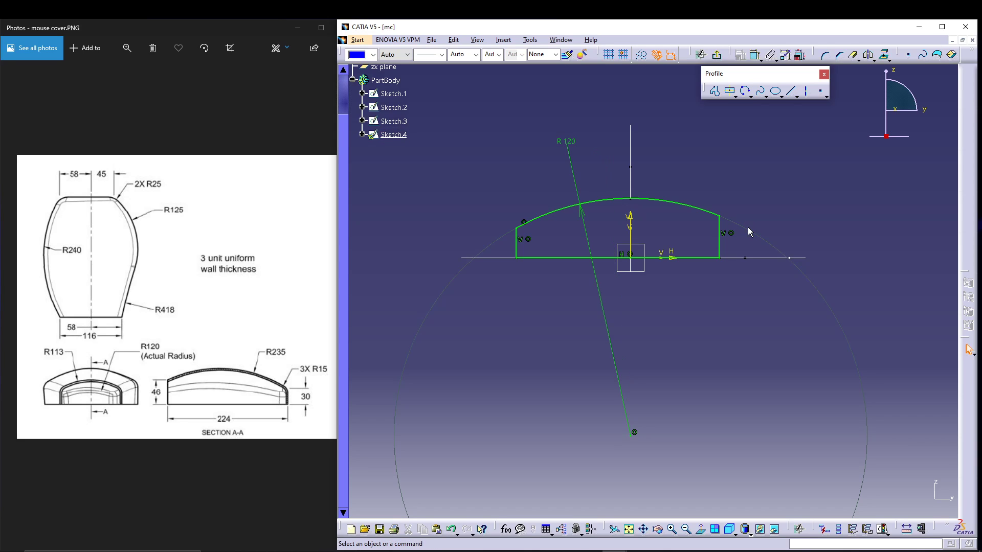
left_click(717, 55)
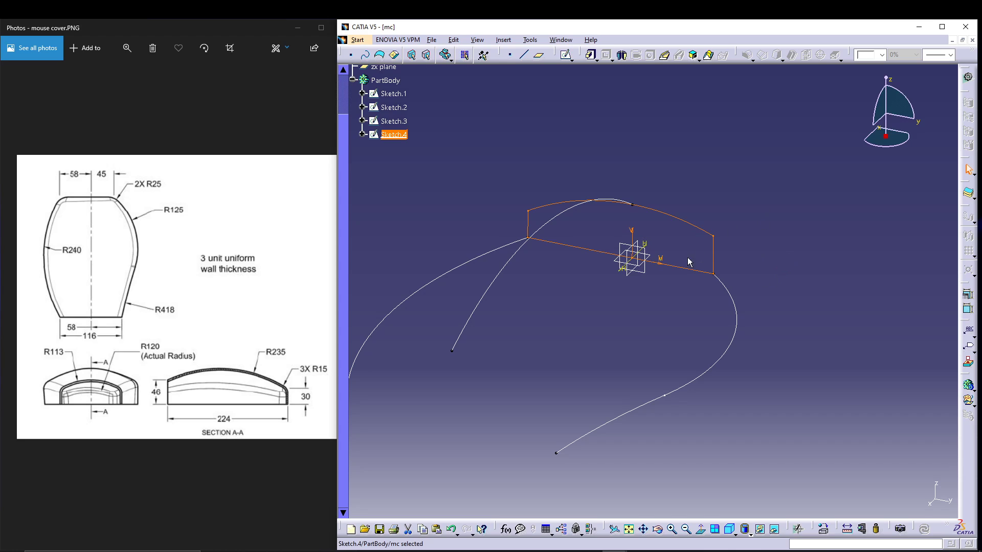
Create a reference plane through three points, using the free endpoints of the two top-view curves and the side-view curve.
middle_click_drag(637, 299, 696, 271)
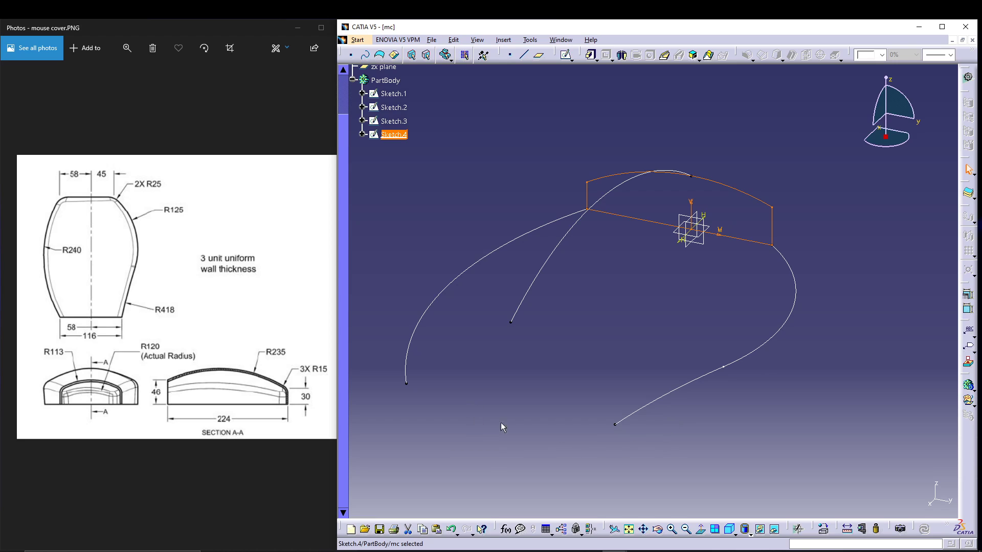
middle_click_drag(623, 304, 647, 281)
left_click(576, 346)
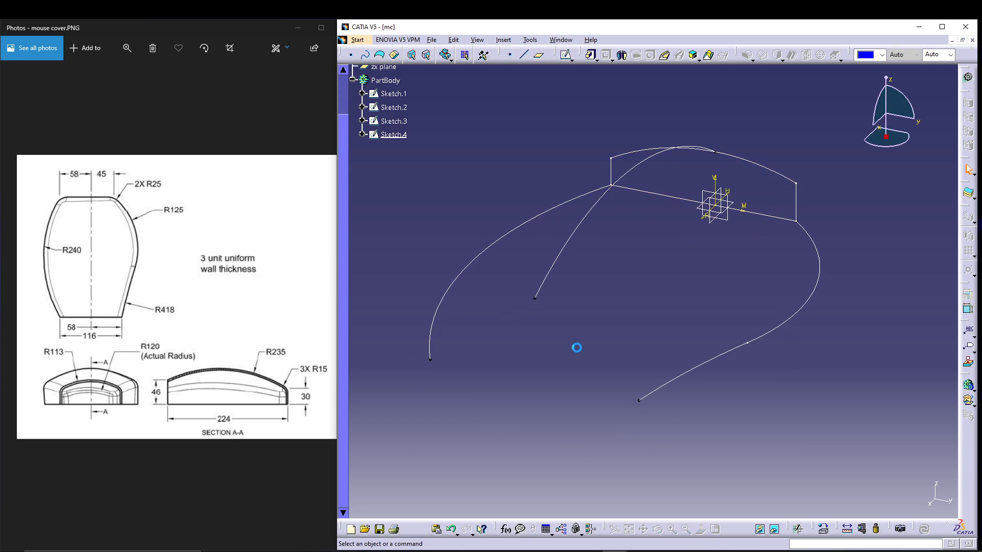
left_click(539, 55)
left_click(854, 200)
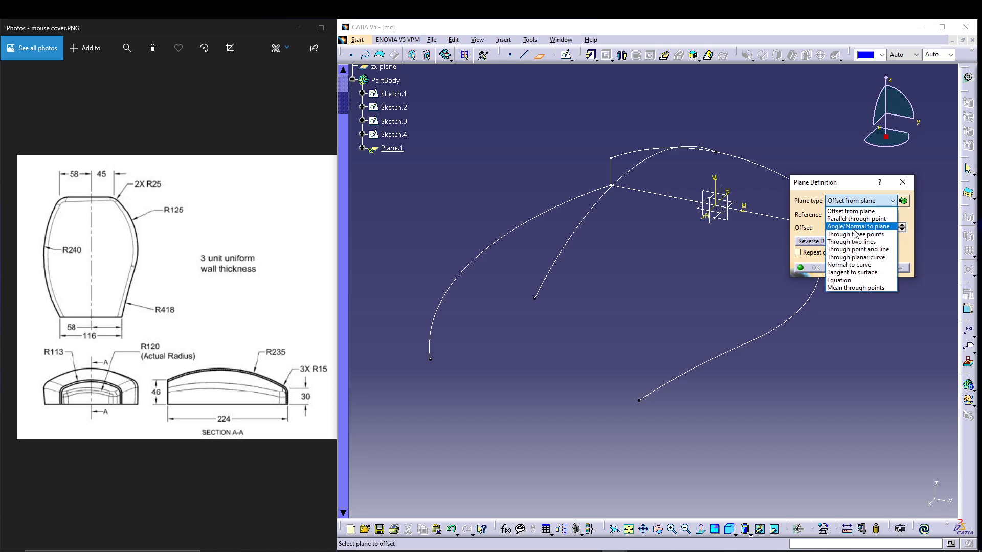
left_click(866, 234)
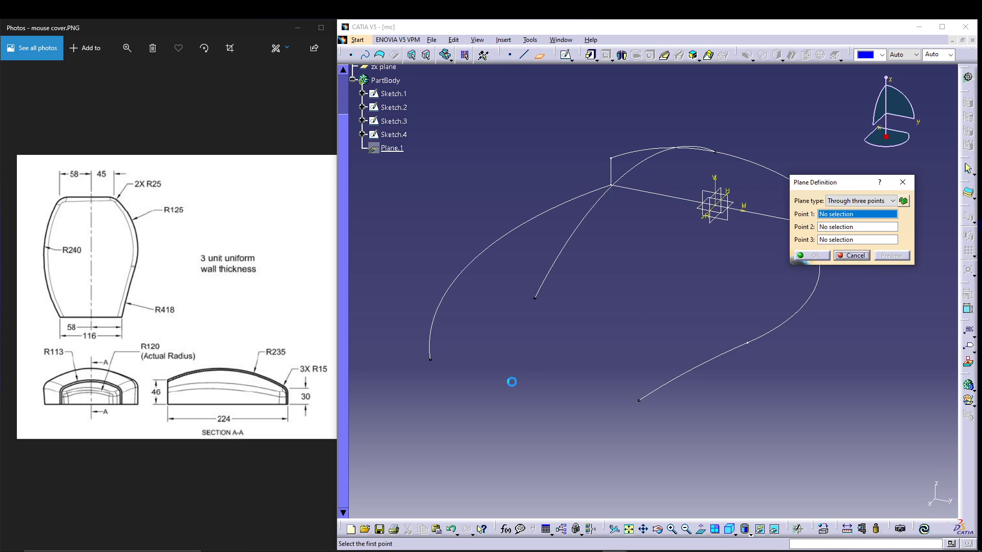
left_click(431, 361)
left_click(535, 298)
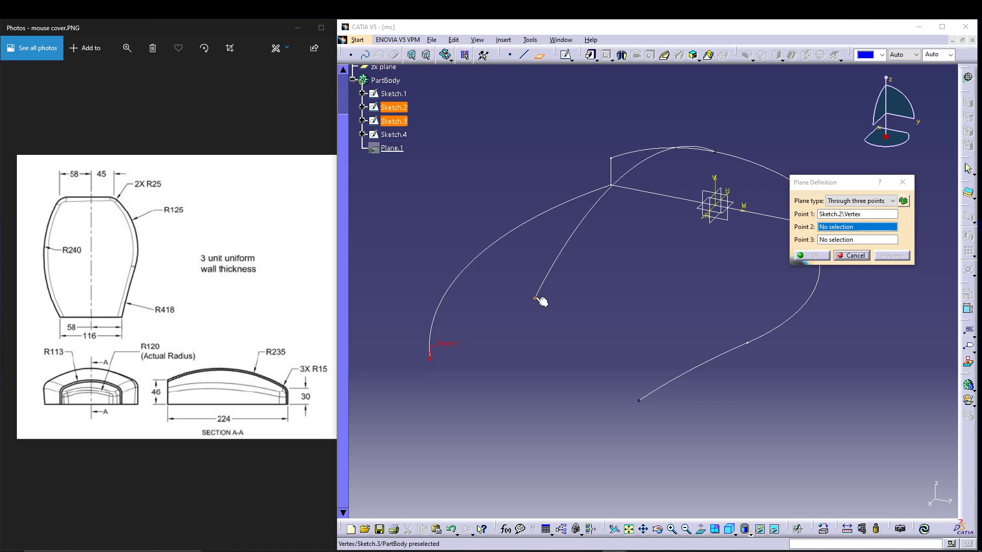
left_click(640, 400)
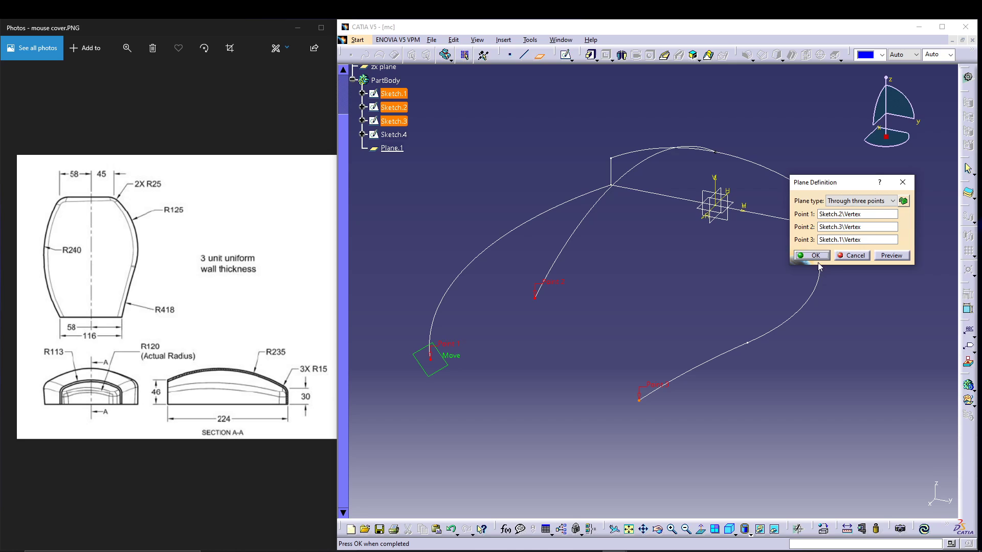
left_click(828, 256)
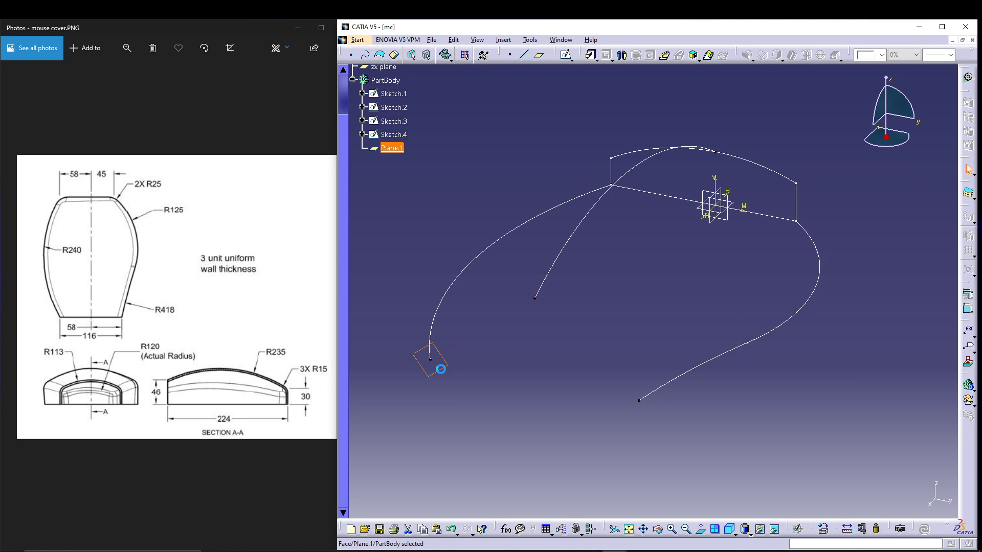
Start a sketch on the new three-point plane and draw a three-point arc of about 96 mm radius above the existing cross-section.
left_click(566, 55)
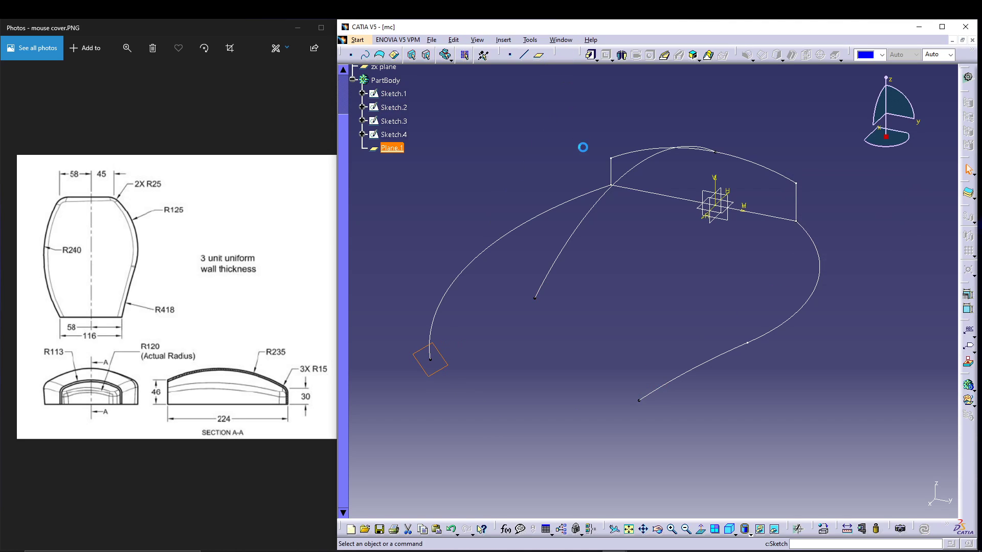
mouse_move(657, 327)
middle_mouse_down()
mouse_move(581, 195)
mouse_move(556, 175)
middle_mouse_up()
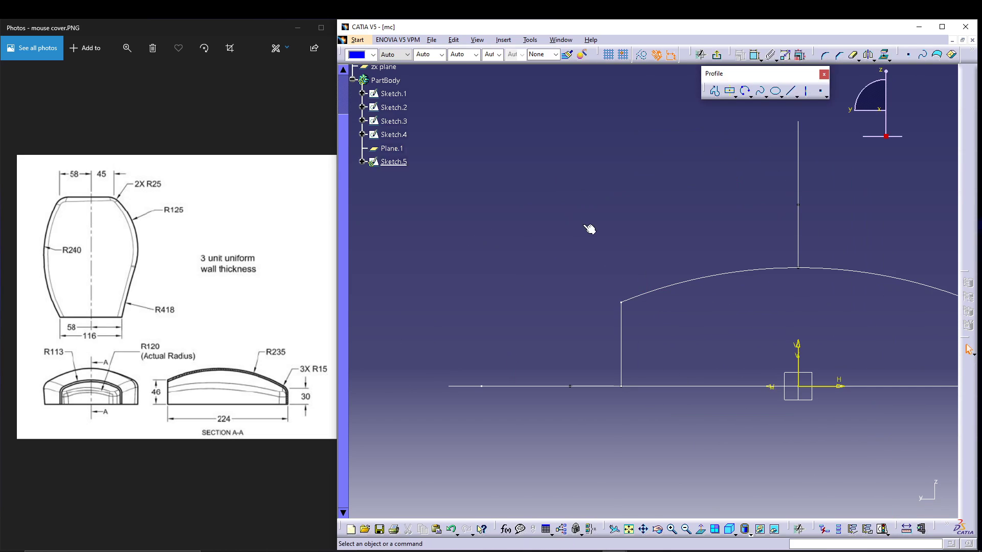
mouse_move(584, 225)
middle_mouse_down()
mouse_move(557, 178)
mouse_move(559, 220)
mouse_move(508, 245)
middle_mouse_up()
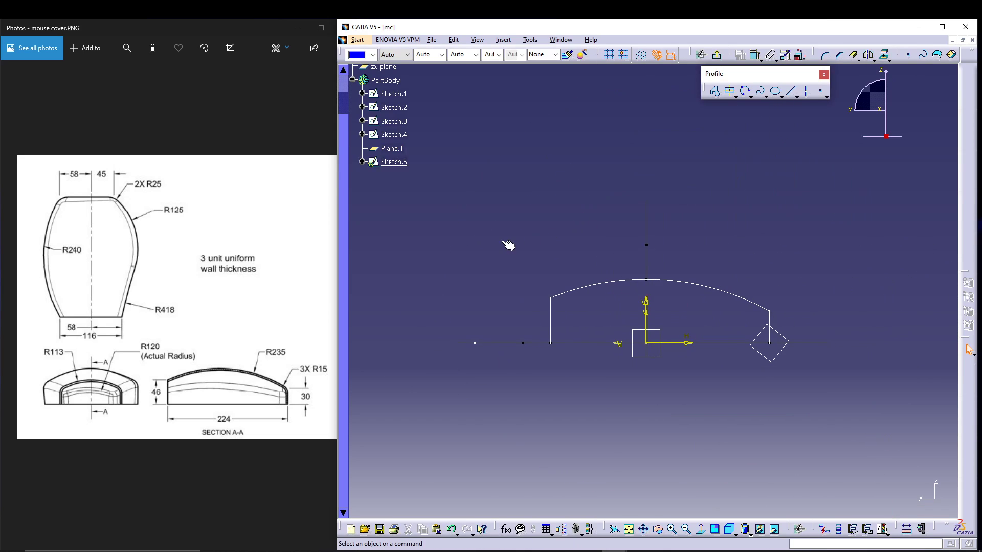
mouse_move(680, 229)
middle_mouse_down()
mouse_move(630, 277)
mouse_move(636, 274)
middle_mouse_up()
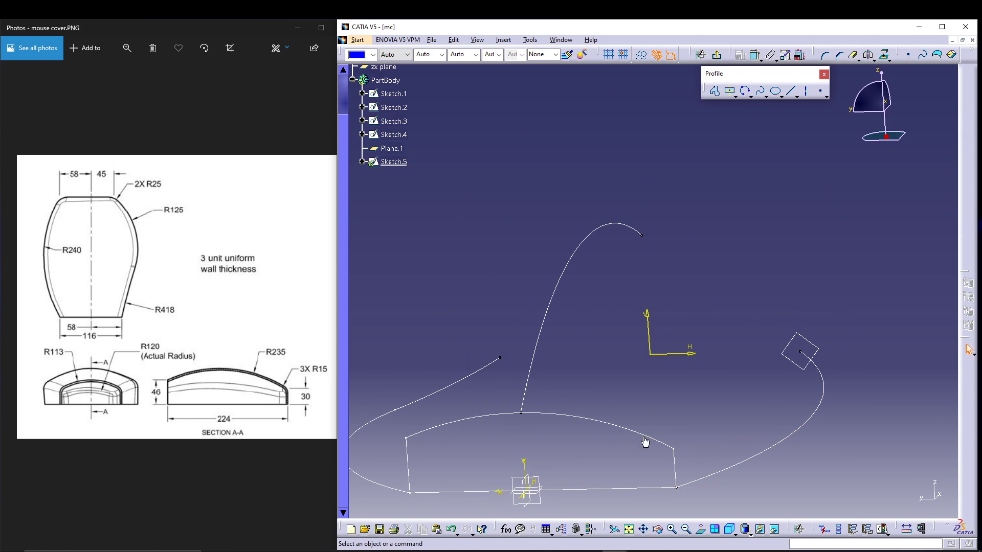
left_click(703, 532)
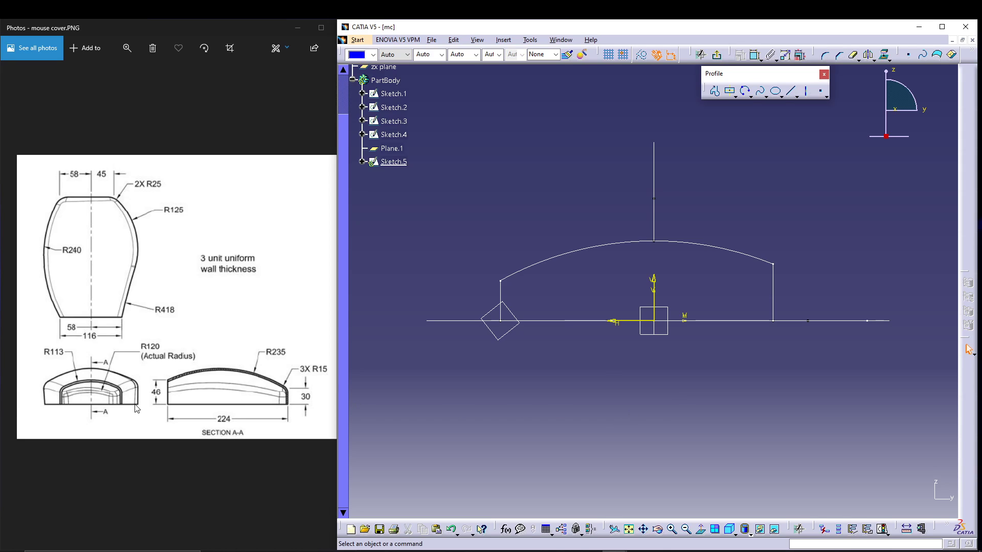
middle_click_drag(608, 397, 617, 428)
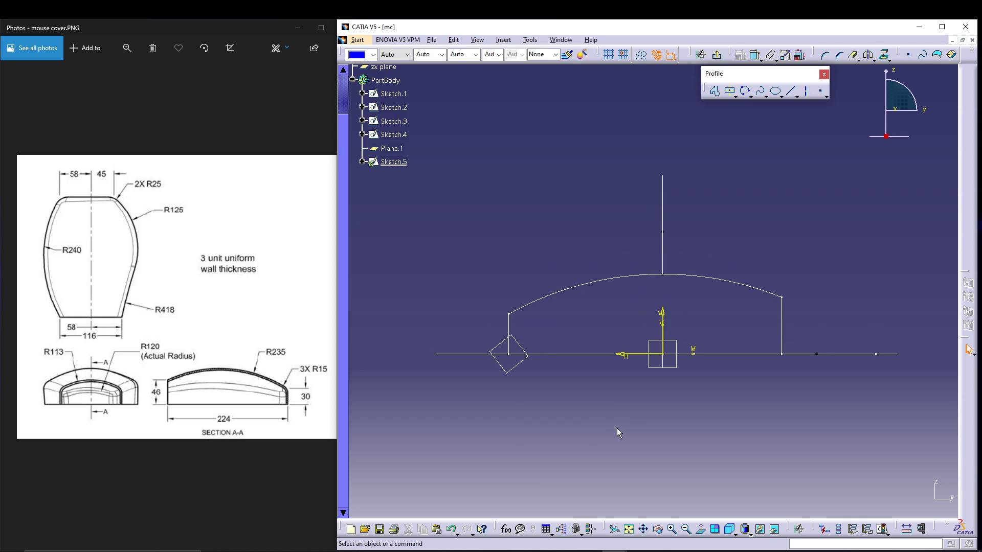
left_click(743, 96)
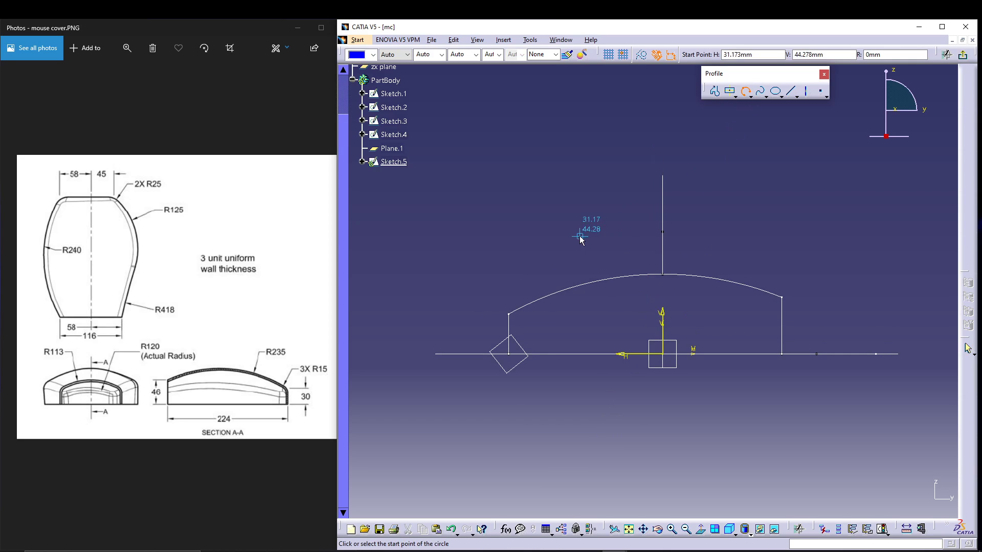
left_click(525, 245)
left_click(637, 207)
left_click(769, 230)
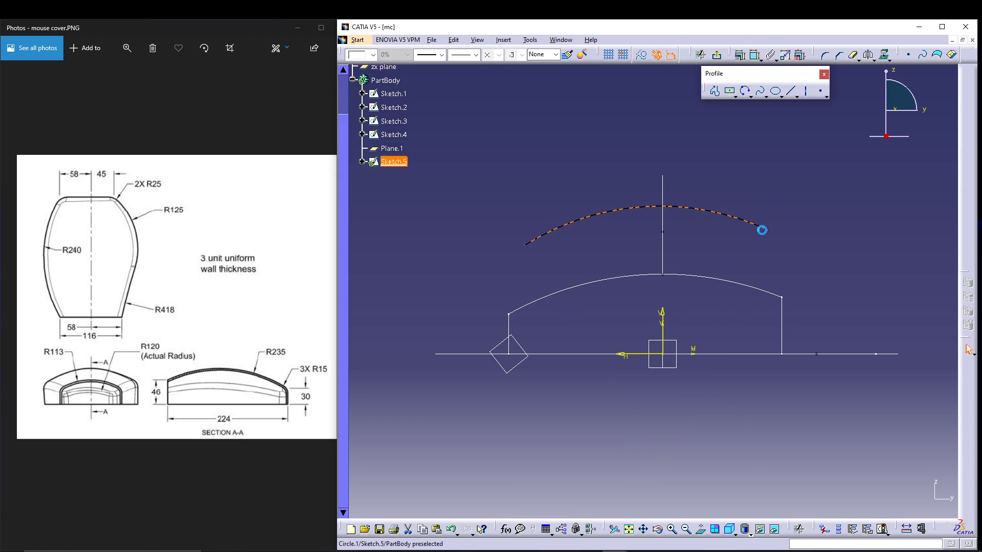
Dimension the new arc's radius and set it to 113 mm.
left_click(756, 54)
left_click(617, 162)
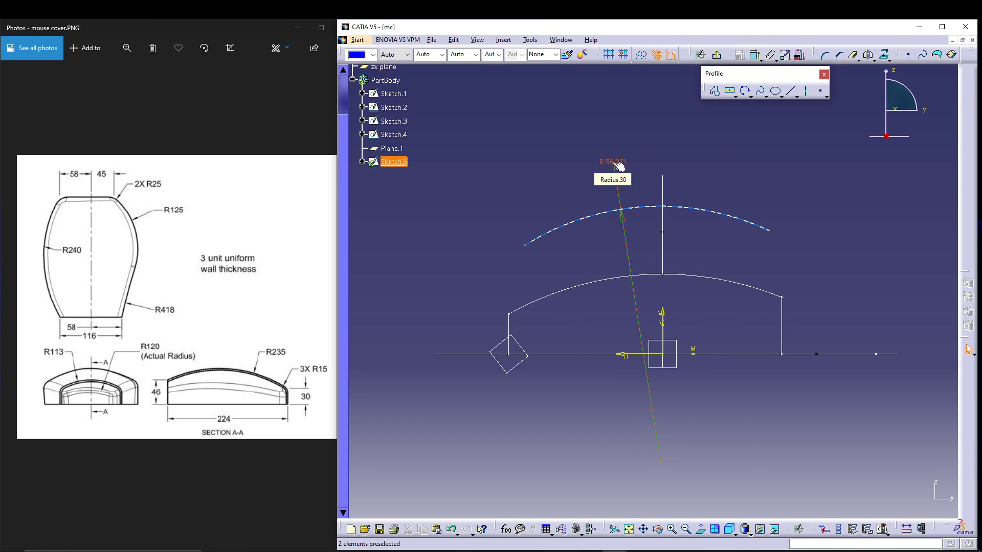
double_click(614, 167)
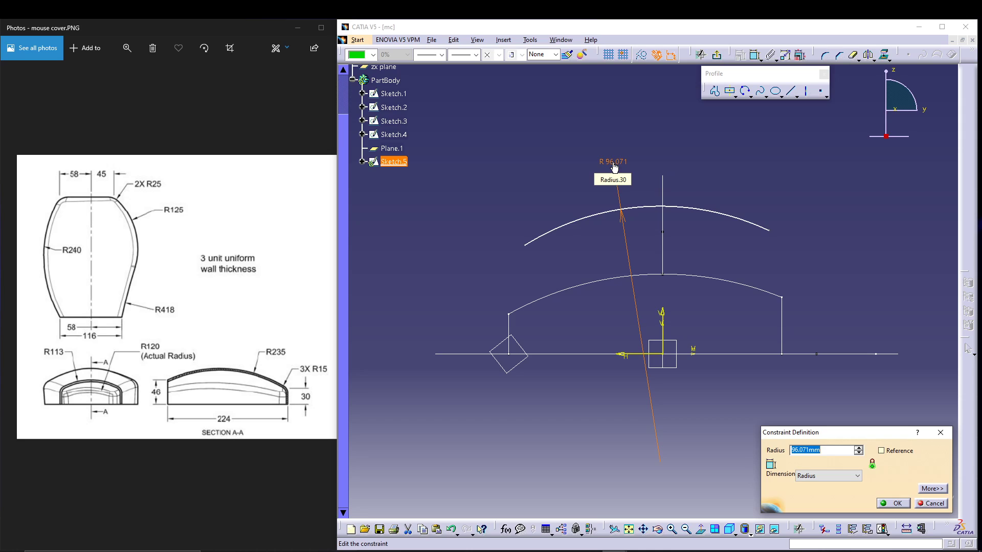
type("113")
key("Return")
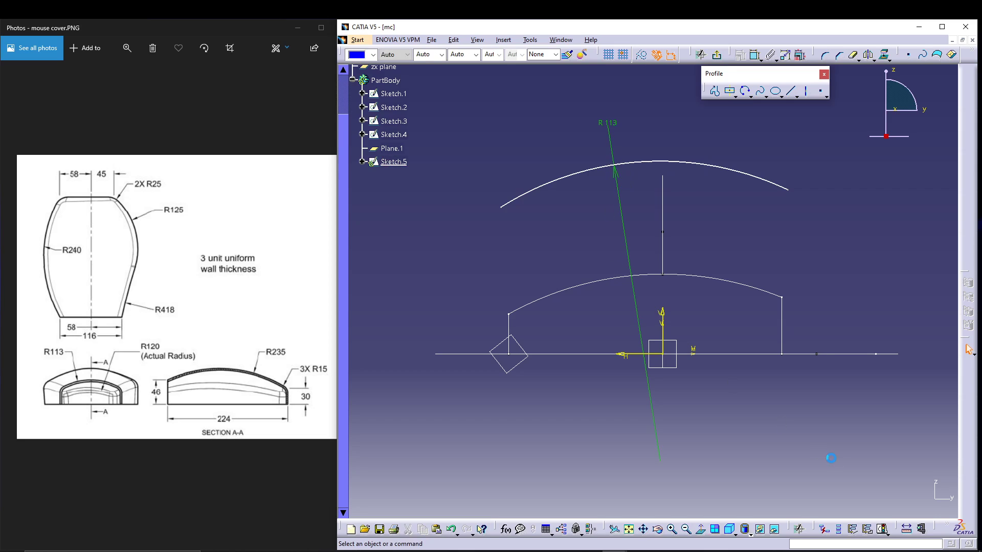
Close the R113 arc's underside with a profile of a left vertical line, a horizontal base line and a right vertical line.
left_click(716, 93)
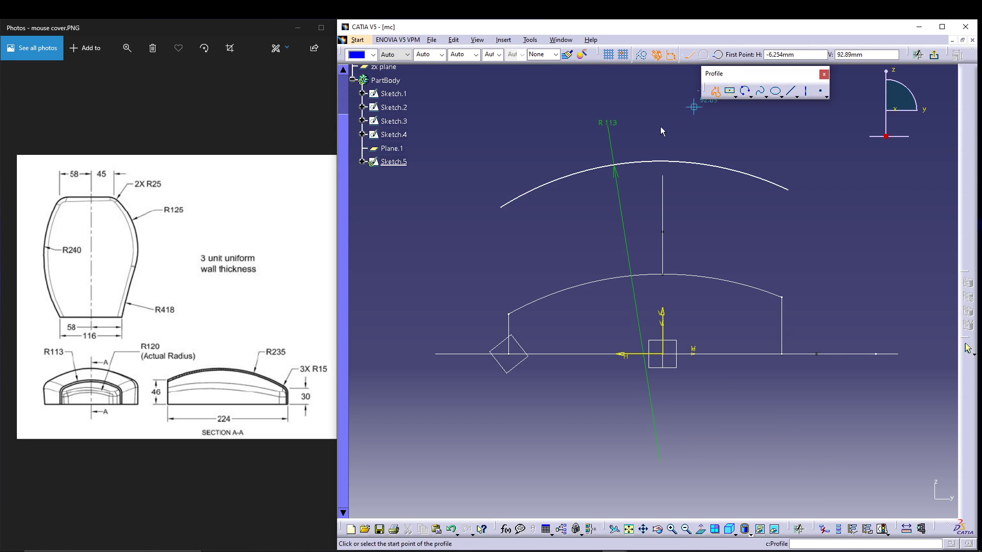
left_click(502, 210)
left_click(501, 274)
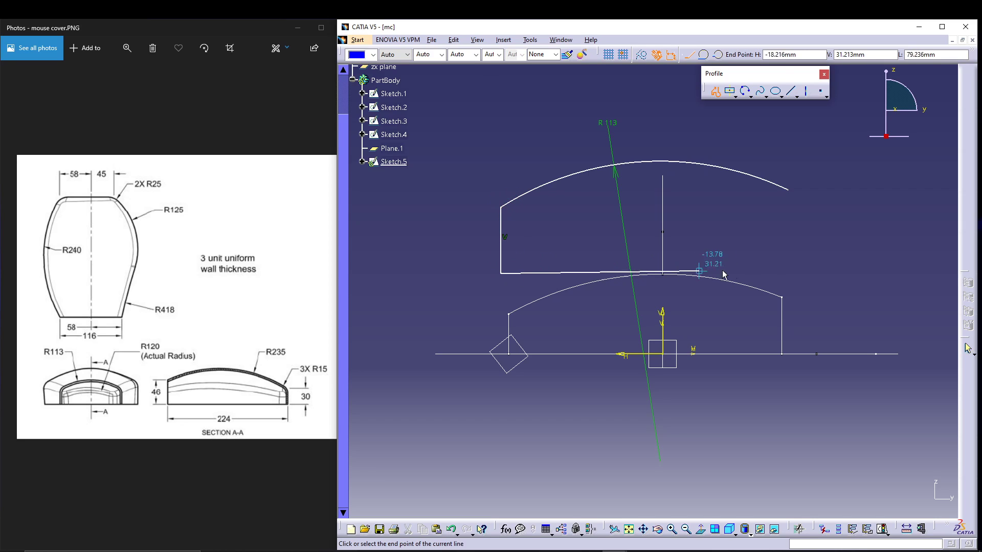
left_click(788, 274)
left_click(788, 190)
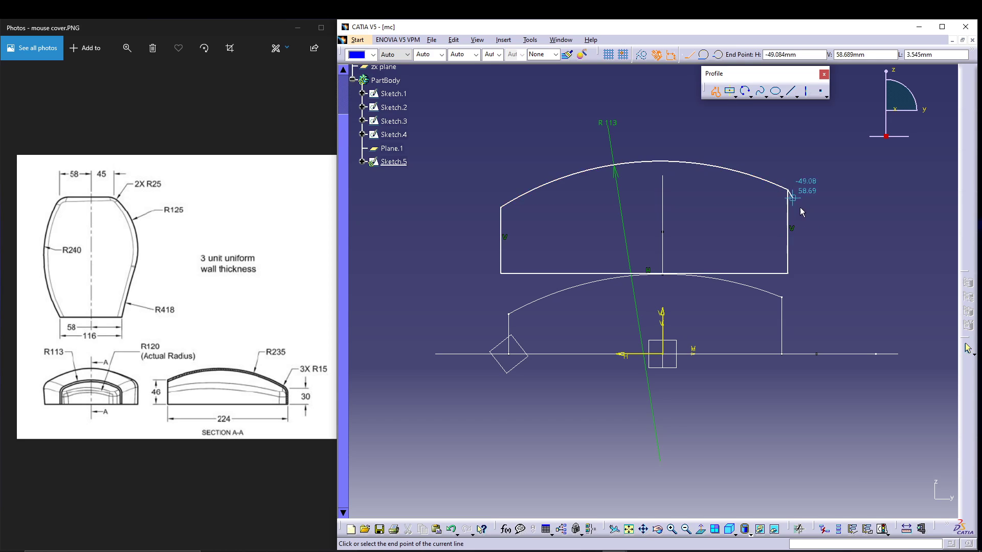
double_click(804, 217)
key("Escape")
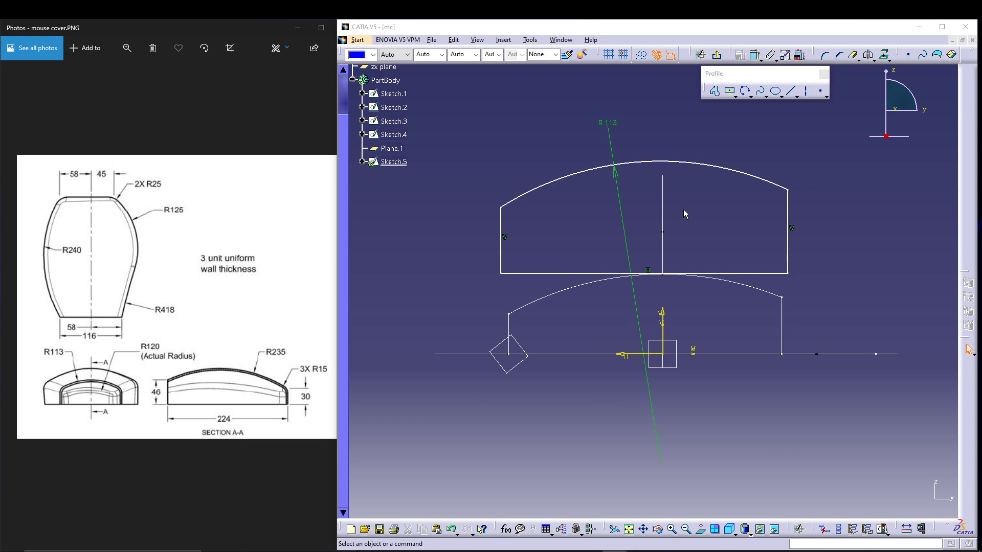
Make the R113 arc coincident with the free endpoint of the side-view guide curve.
mouse_move(684, 211)
middle_mouse_down()
mouse_move(668, 252)
mouse_move(674, 271)
mouse_move(656, 281)
mouse_move(668, 284)
mouse_move(687, 252)
mouse_move(687, 271)
middle_mouse_up()
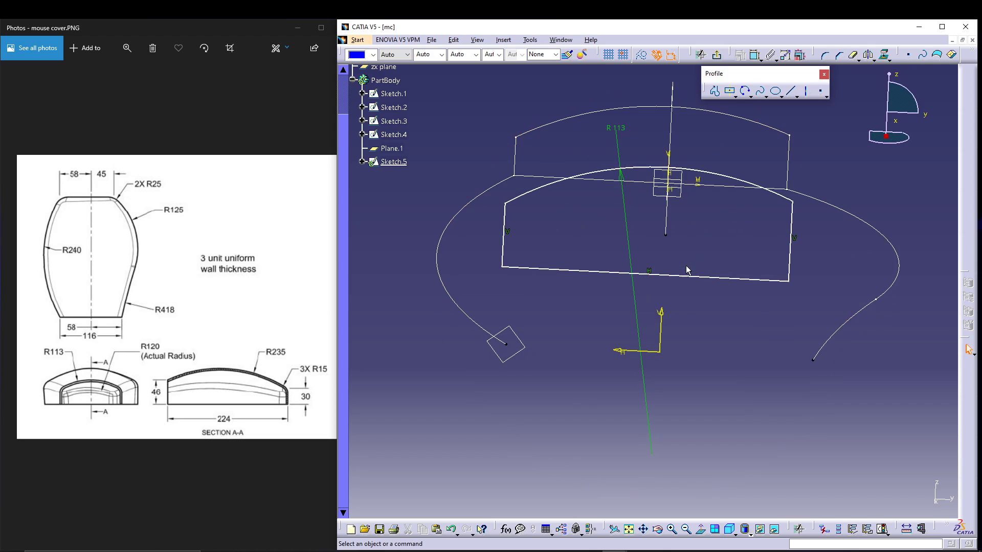
left_click(666, 235)
left_click(688, 169, "ctrl")
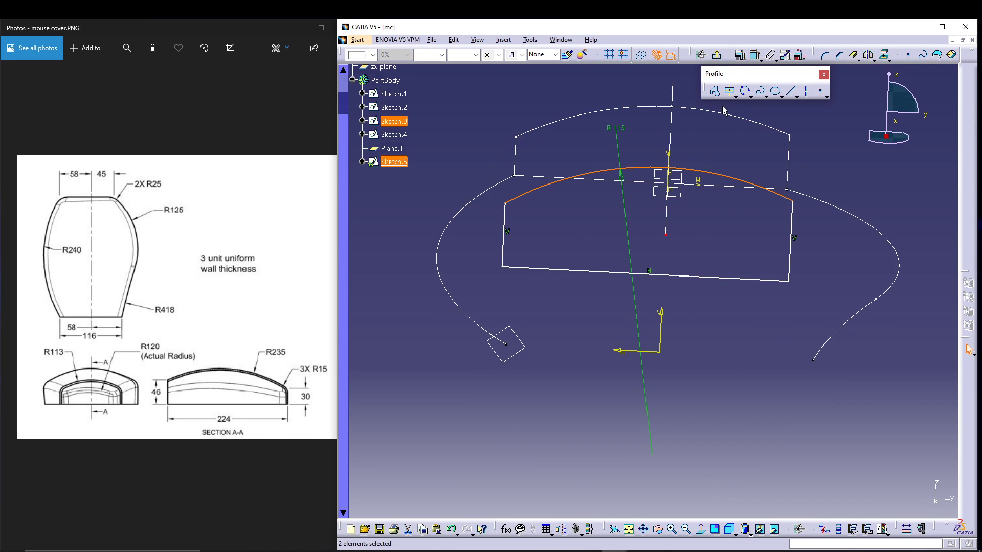
left_click(740, 55)
left_click(901, 405)
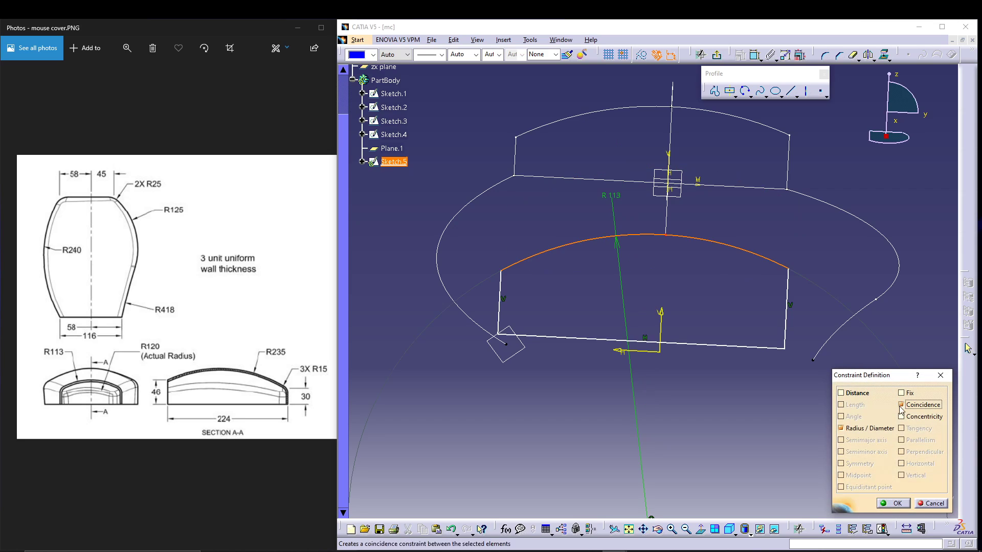
left_click(893, 504)
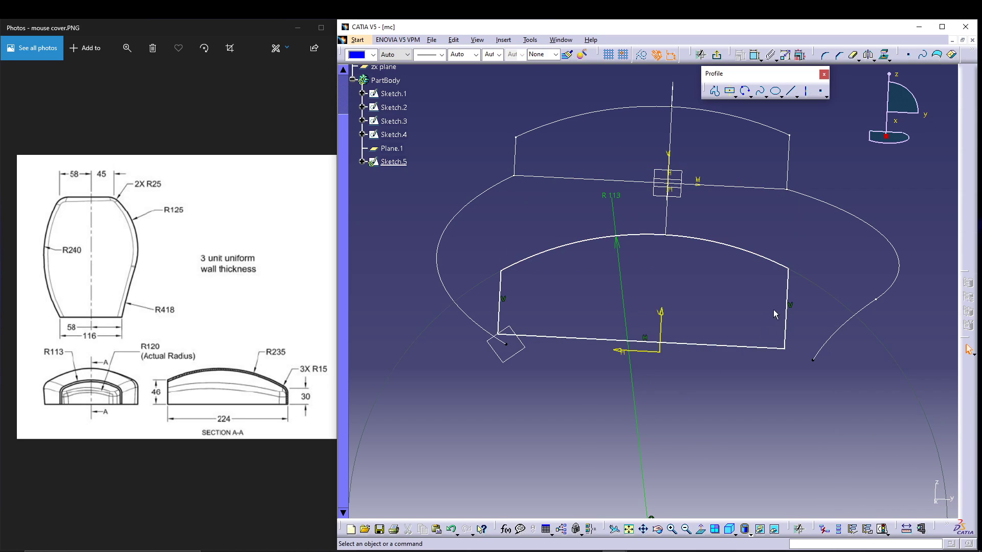
Make the profile's right vertical line coincident with the free endpoint of the right top-view curve.
left_click(786, 297)
left_click(813, 360, "ctrl")
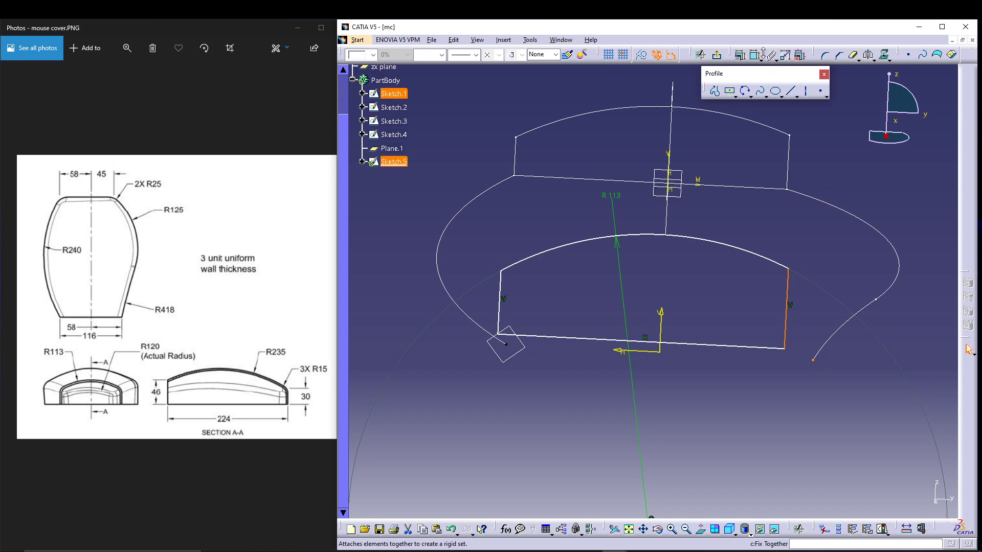
left_click(741, 55)
left_click(928, 411)
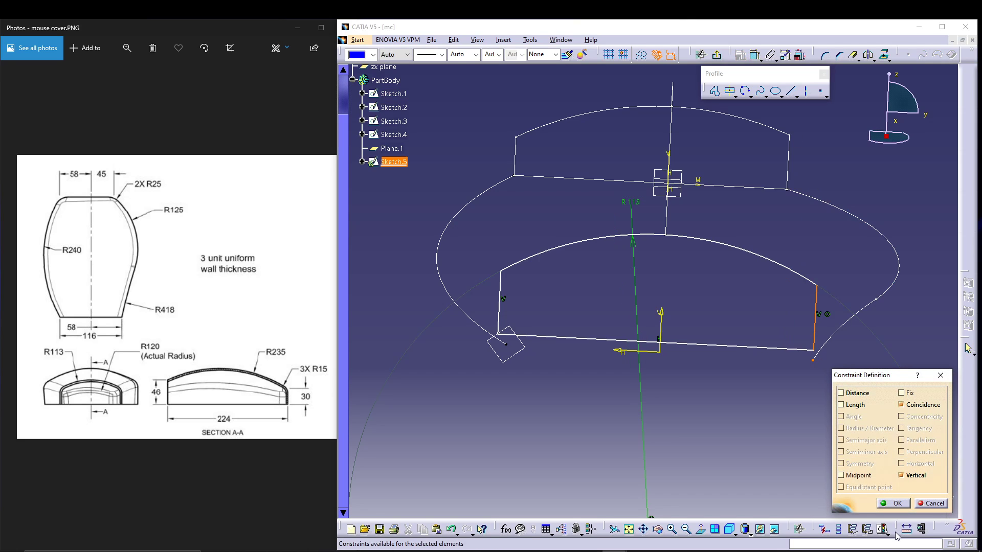
left_click(894, 504)
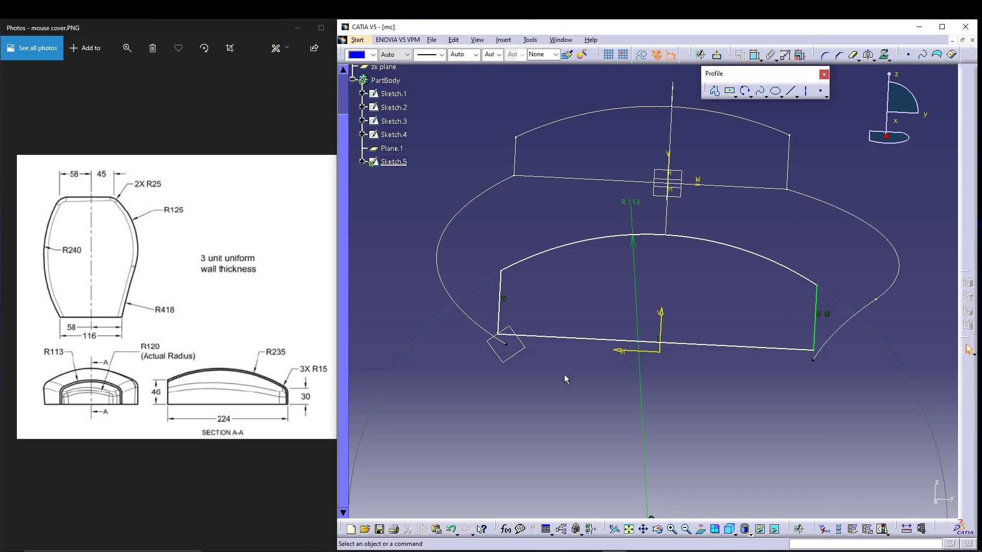
Make the profile's left vertical line coincident with the free endpoint of the left top-view curve.
left_click(498, 309)
left_click(507, 345, "ctrl")
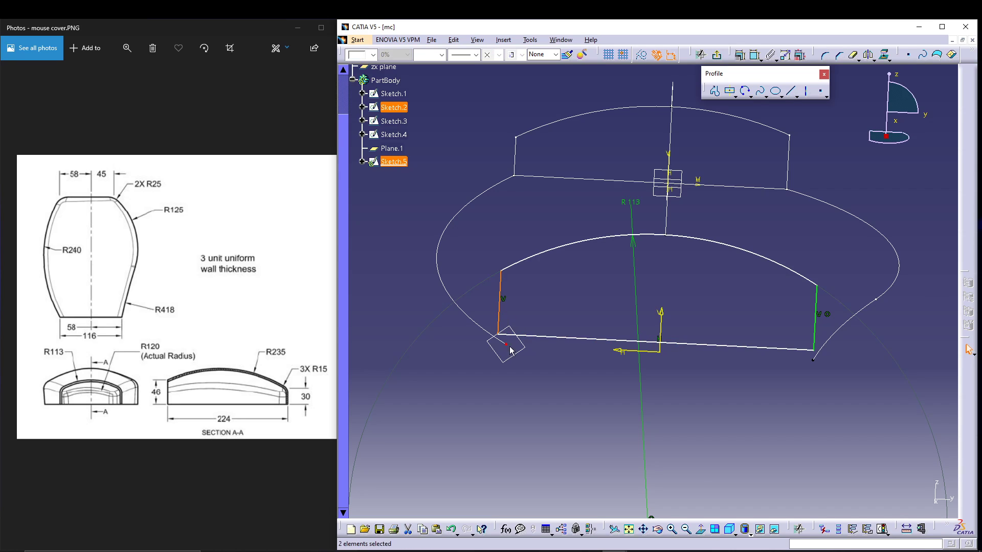
left_click(740, 54)
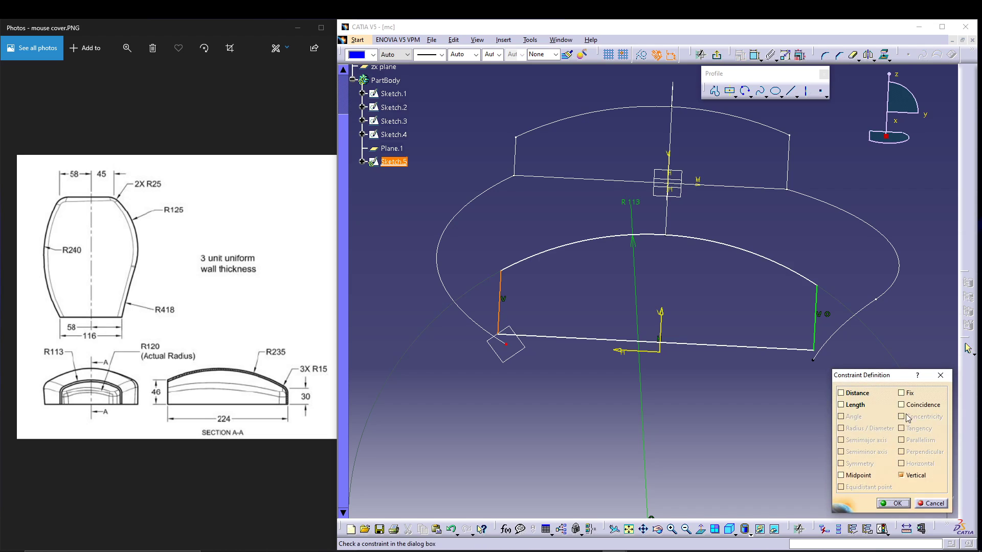
left_click(902, 405)
left_click(892, 503)
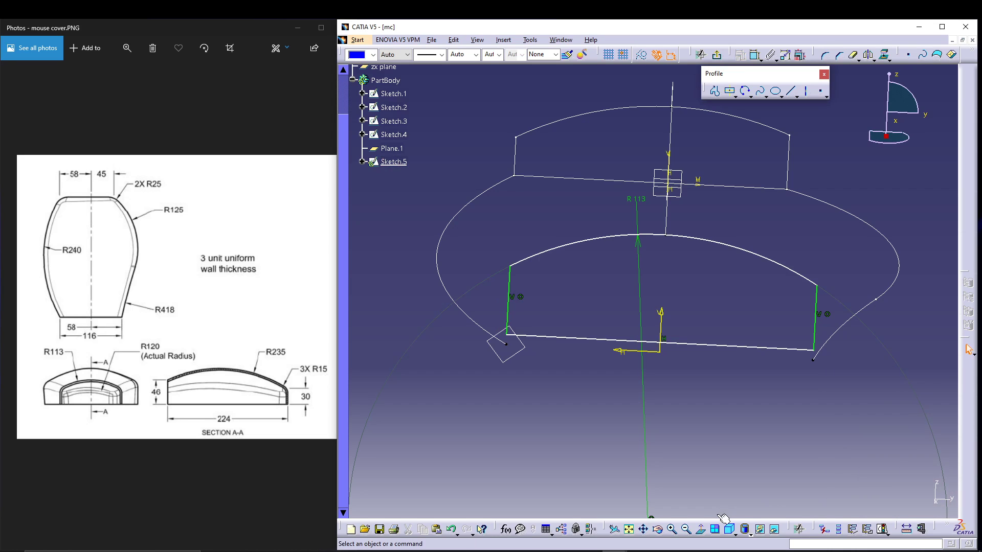
View the sketch plane head-on and make the profile's base line coincident with the horizontal sketch axis.
left_click(701, 530)
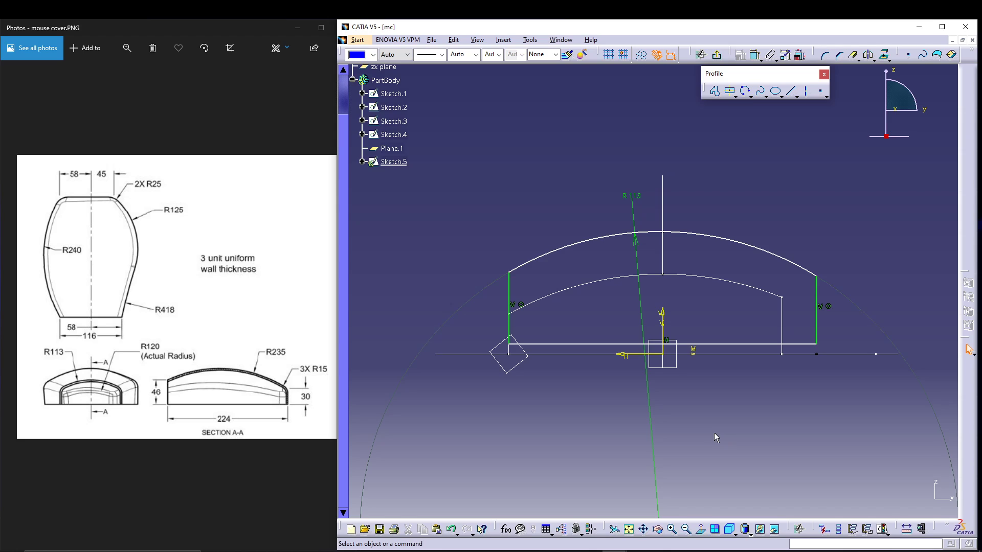
left_click(730, 345)
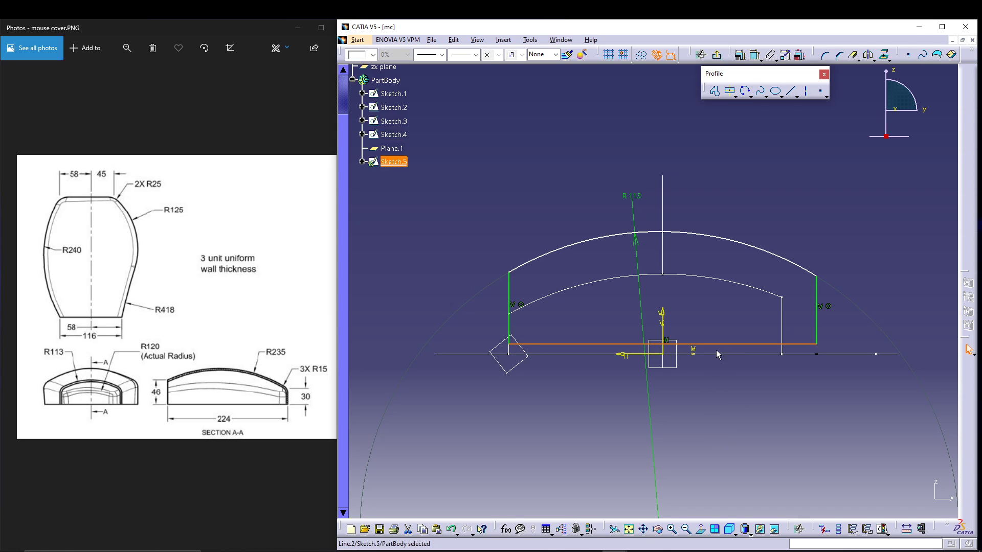
left_click(740, 54)
left_click(910, 405)
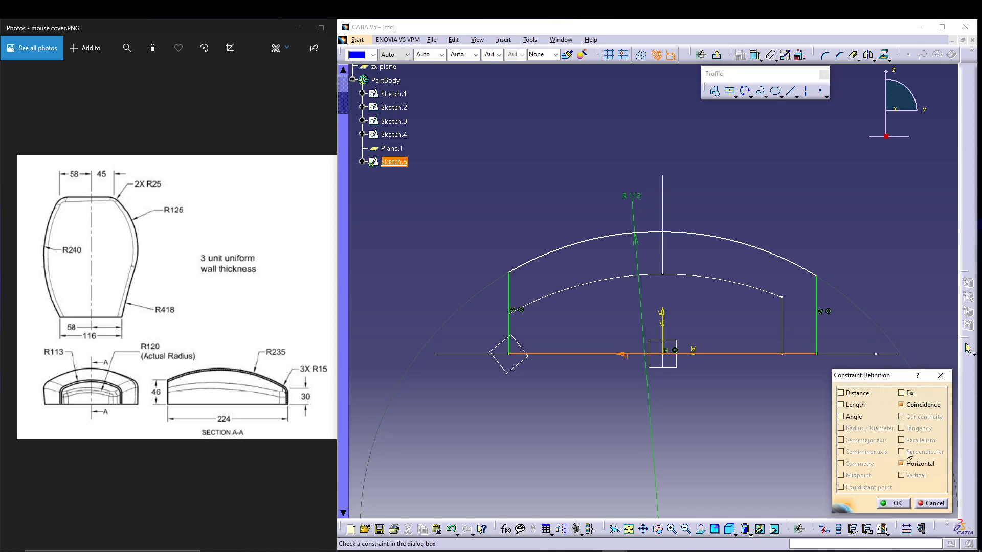
left_click(894, 504)
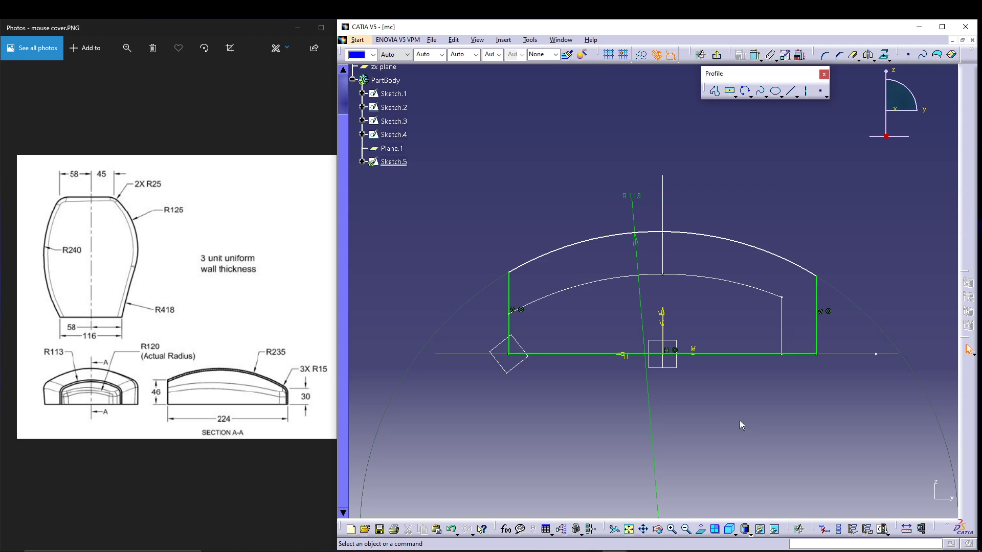
Make the R113 arc's centre point coincident with the vertical sketch axis and exit the sketch.
middle_click_drag(711, 438, 696, 325)
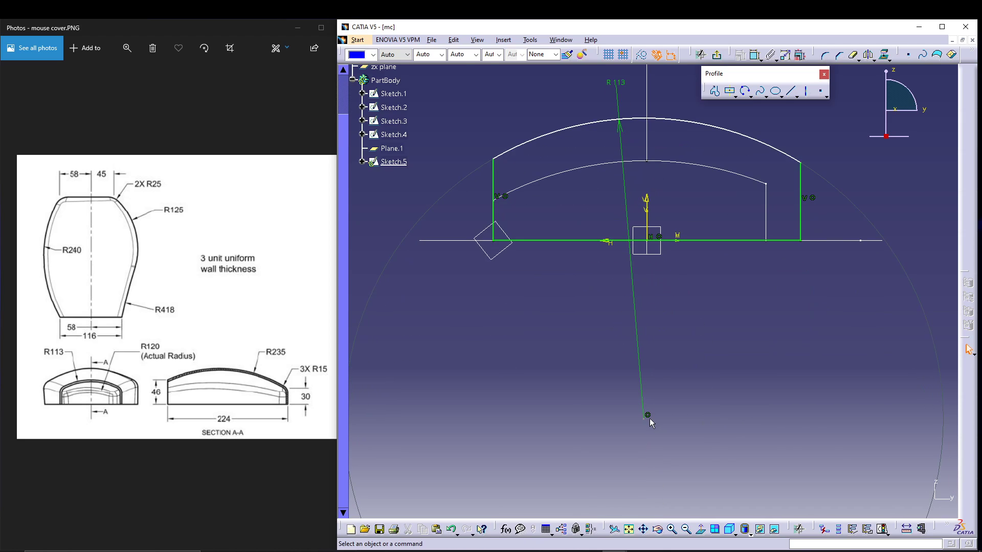
left_click(645, 419)
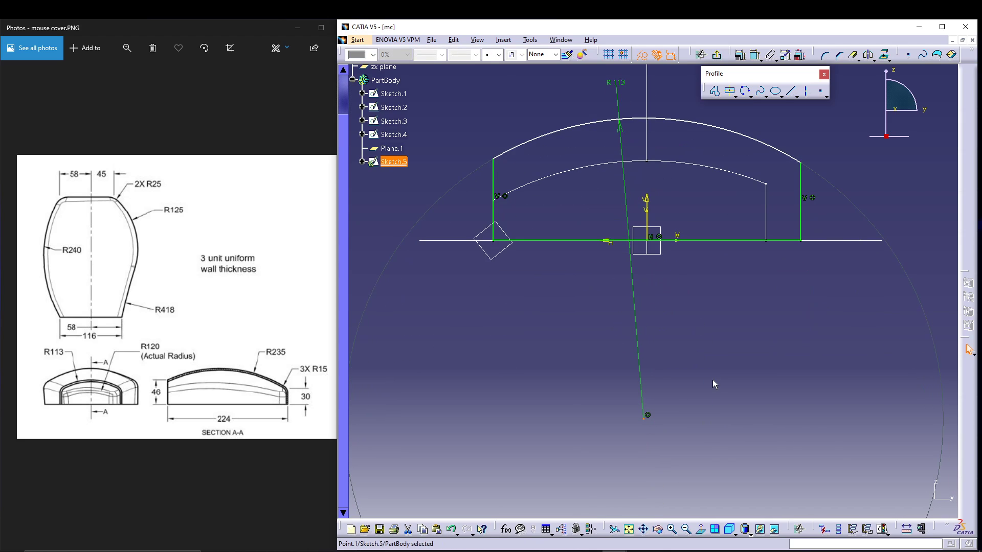
left_click(647, 207, "ctrl")
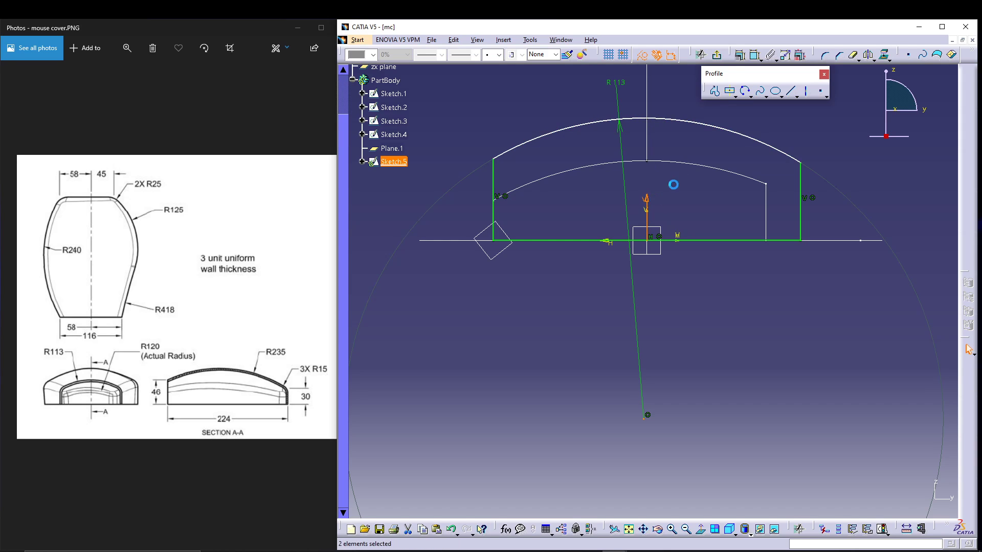
left_click(747, 59)
left_click(901, 405)
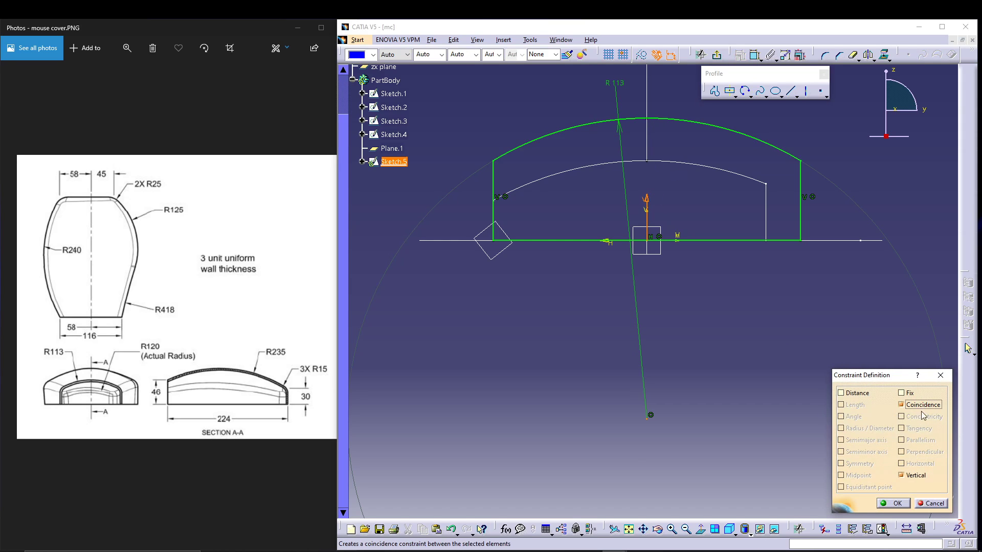
left_click(895, 504)
middle_click_drag(703, 323, 565, 413)
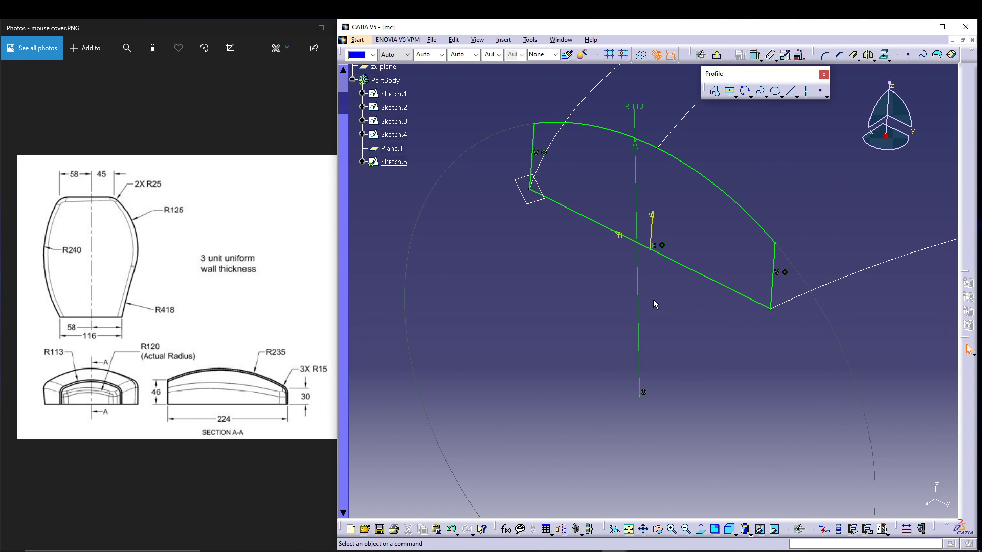
left_click(717, 55)
mouse_move(713, 407)
middle_mouse_down()
mouse_move(710, 339)
mouse_move(706, 388)
mouse_move(723, 344)
mouse_move(686, 377)
mouse_move(619, 404)
mouse_move(708, 380)
mouse_move(708, 397)
mouse_move(600, 449)
middle_mouse_up()
left_click(683, 412)
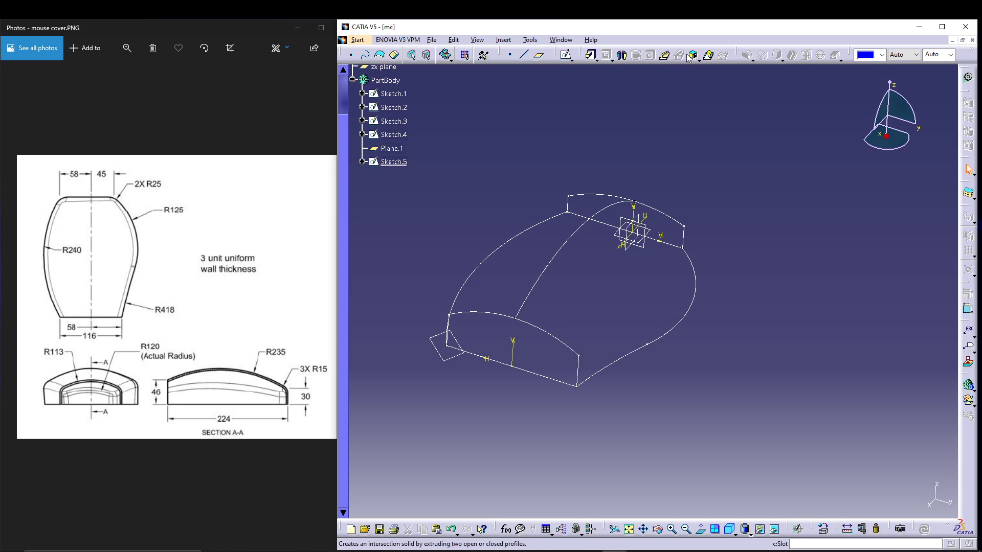
Start a multi-sections solid with the R120 profile (Sketch.4) and the R113 profile (Sketch.5) as its sections.
left_click(711, 57)
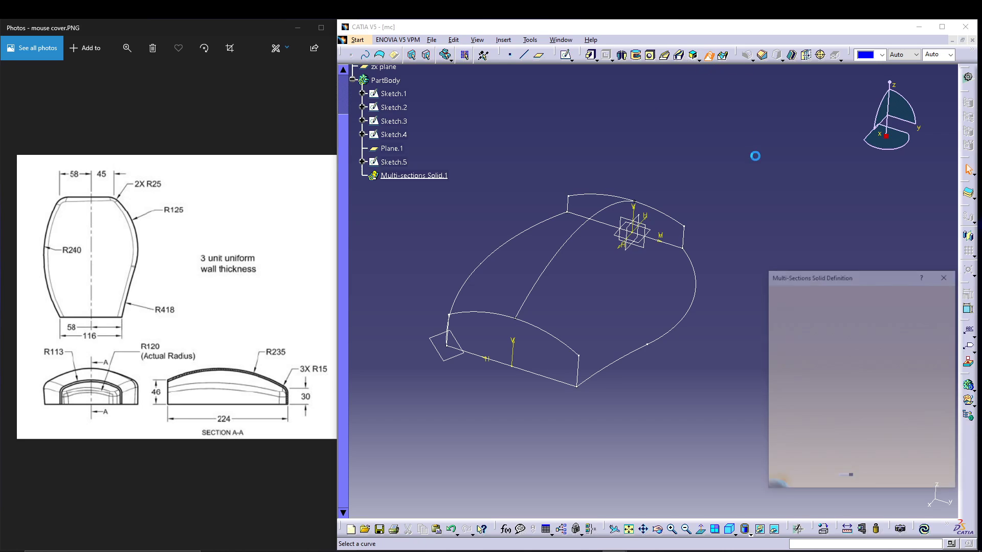
left_click_drag(840, 277, 773, 200)
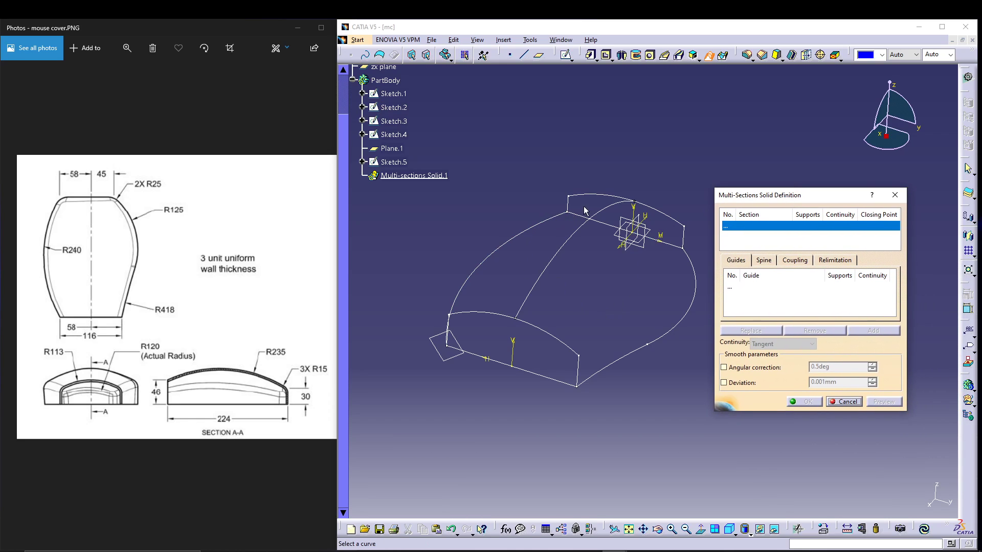
left_click(599, 196)
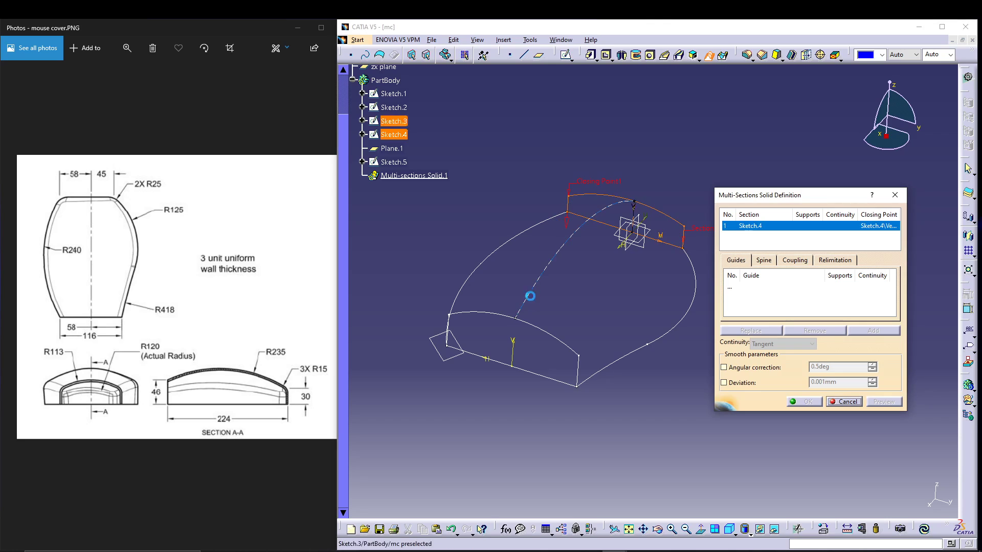
left_click(559, 338)
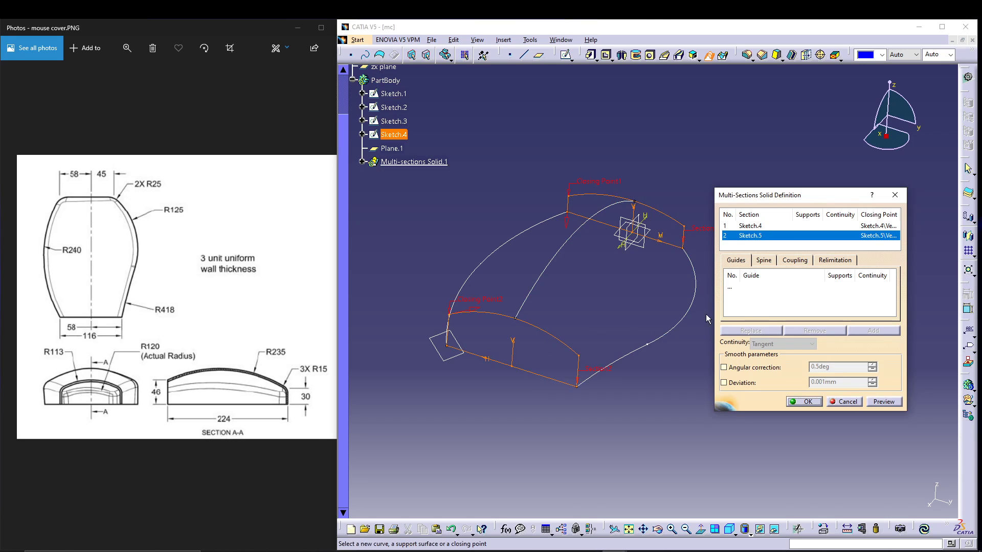
Add the two top-view curves and the side-view curve (Sketch.1, Sketch.2, Sketch.3) as guides, preview and create the multi-sections solid.
left_click(742, 288)
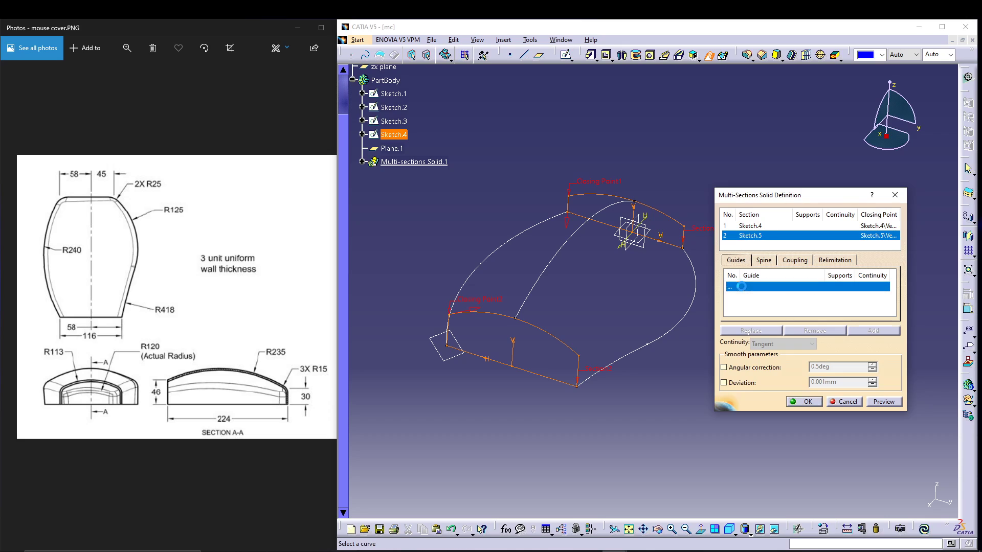
left_click(690, 317)
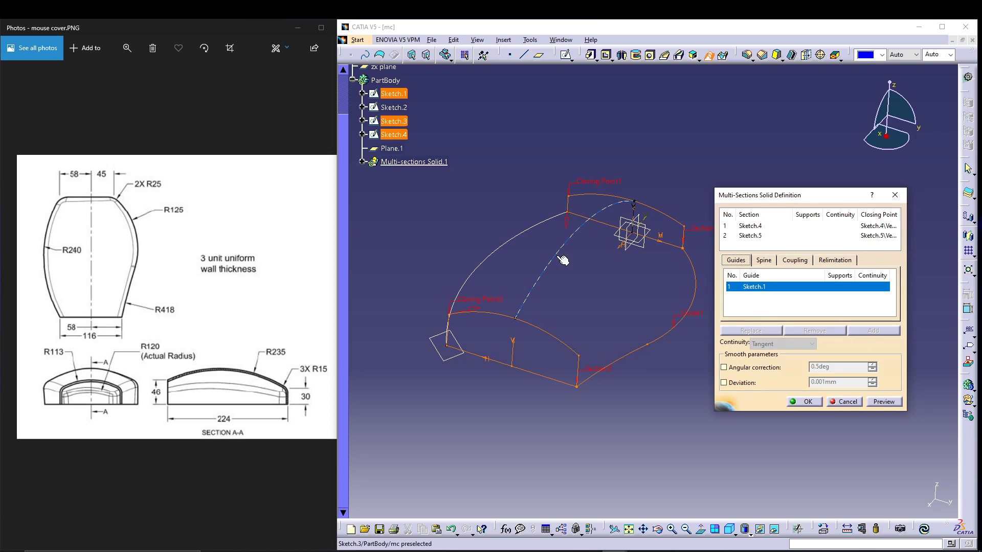
left_click(510, 243)
left_click(572, 250)
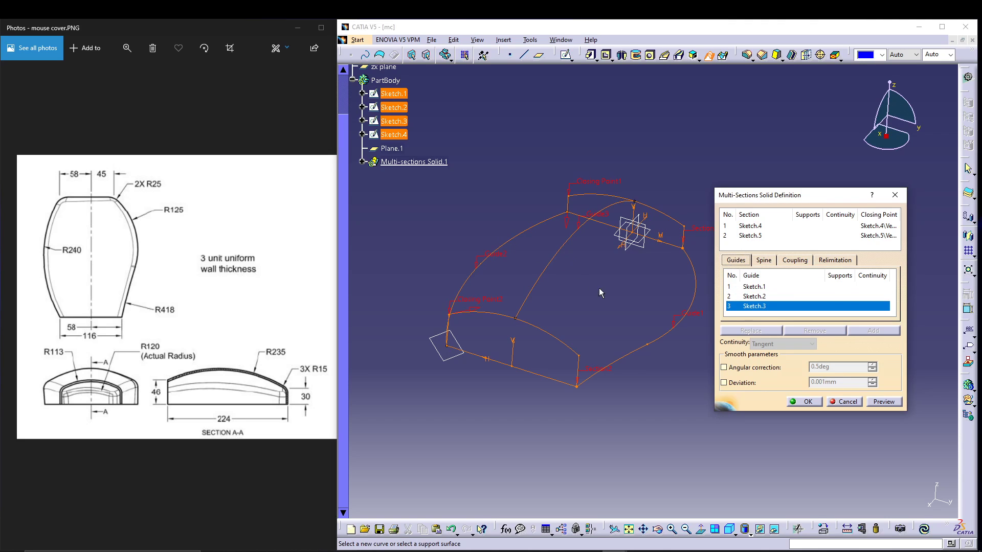
left_click(884, 402)
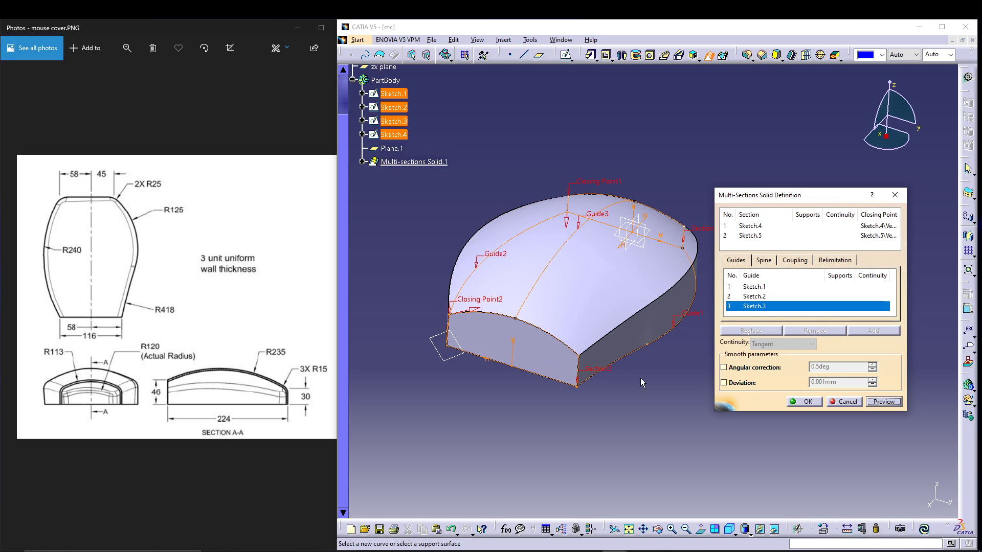
left_click(804, 402)
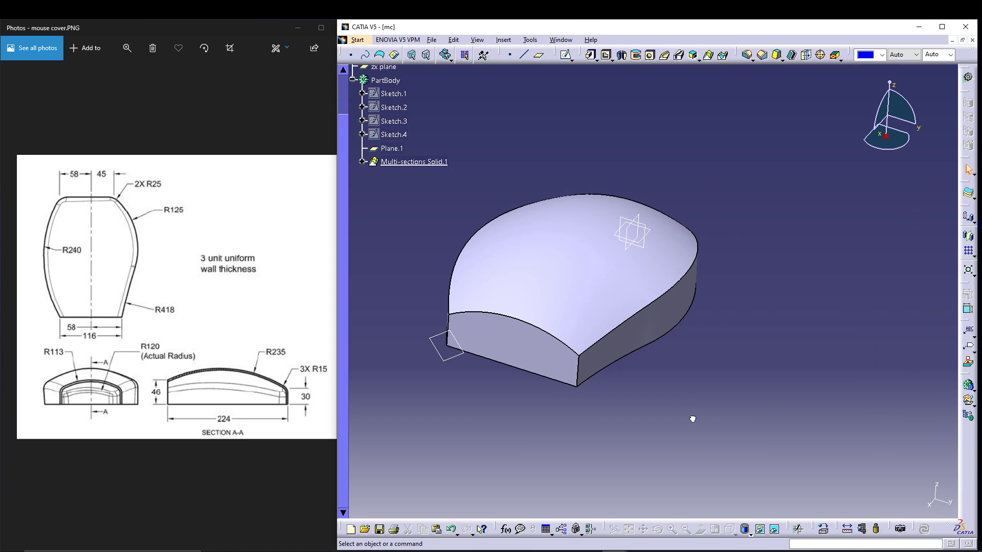
Apply a 25 mm edge fillet to the two vertical corner edges at the solid's R120 section end.
middle_click_drag(705, 354, 677, 310)
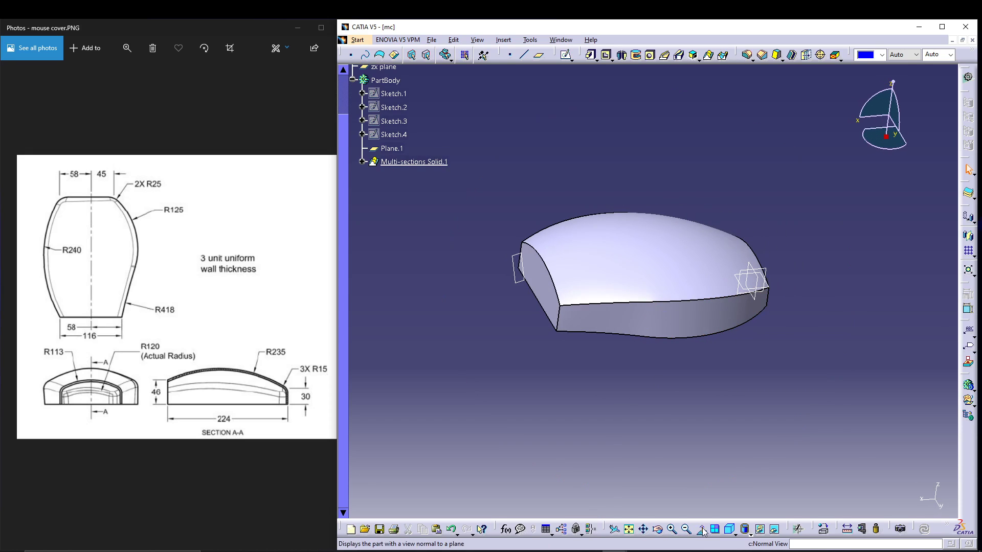
left_click(729, 529)
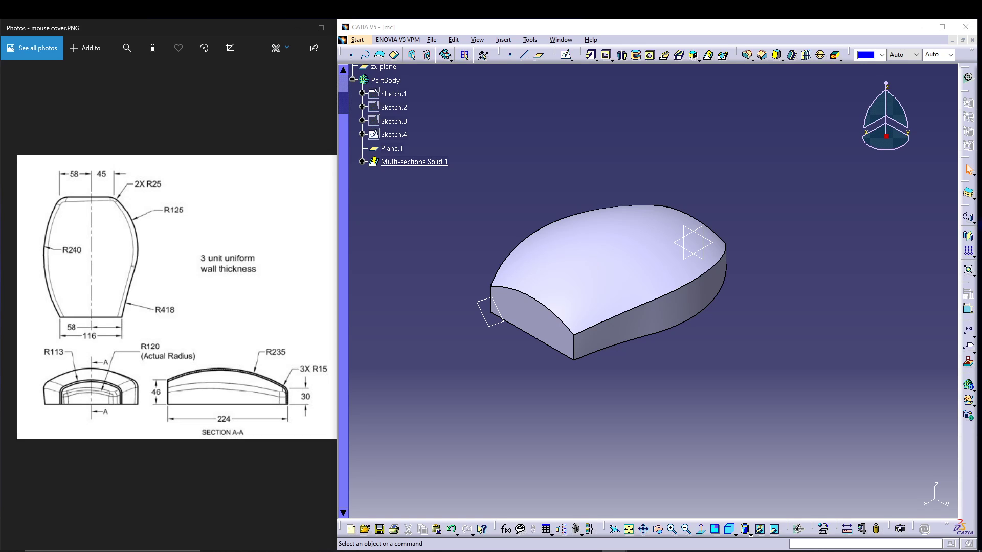
middle_click_drag(741, 383, 711, 413)
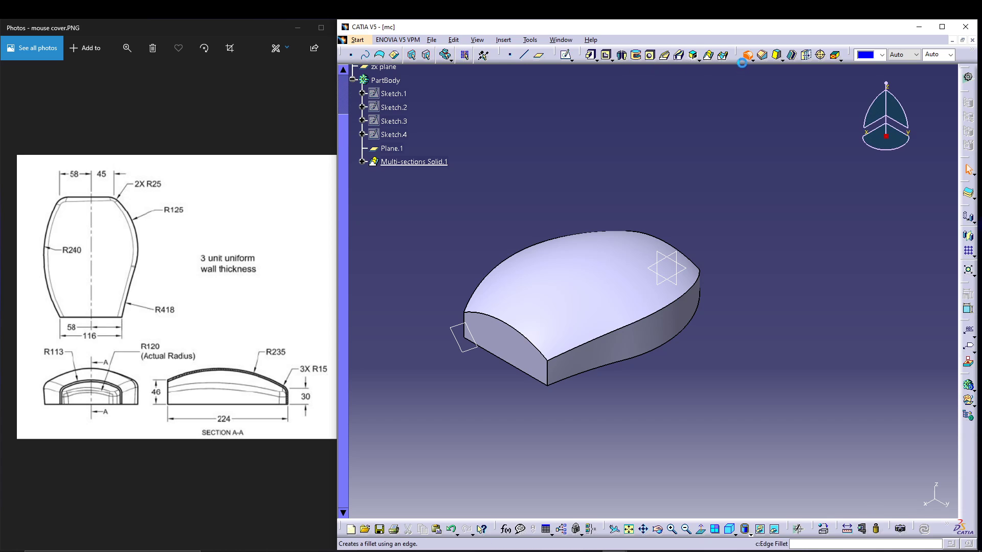
middle_click_drag(765, 282, 517, 291)
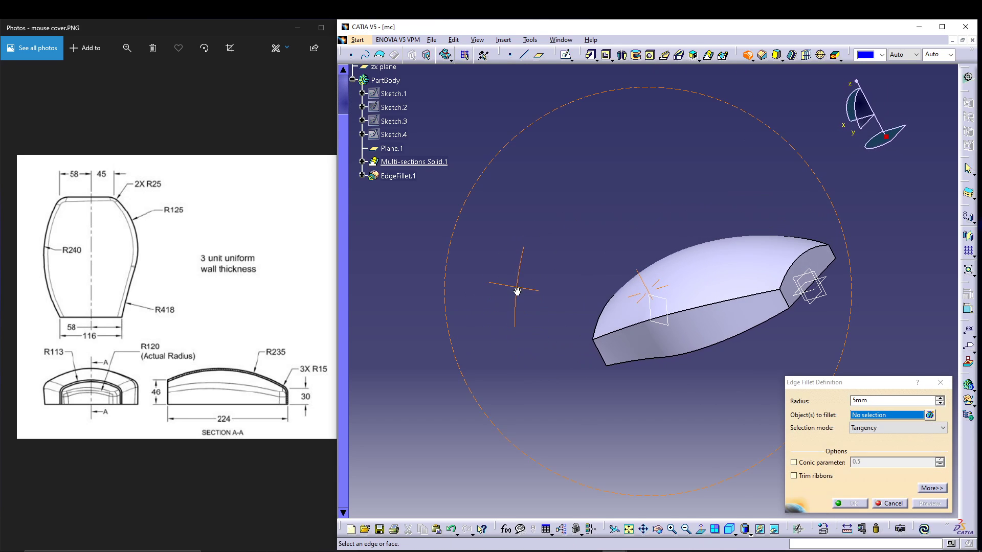
left_click(832, 253)
left_click(788, 301)
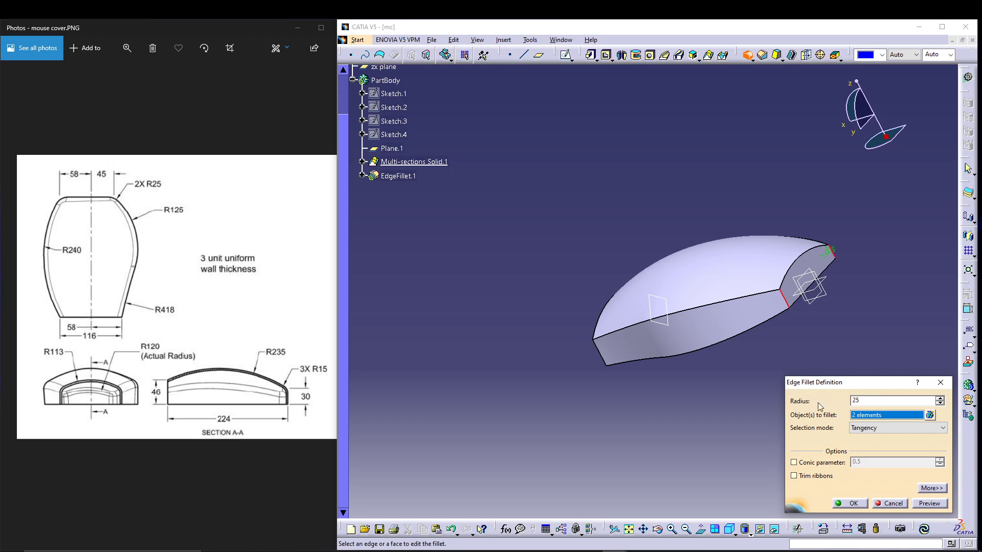
left_click(850, 504)
scroll(494, 319, "down", 3)
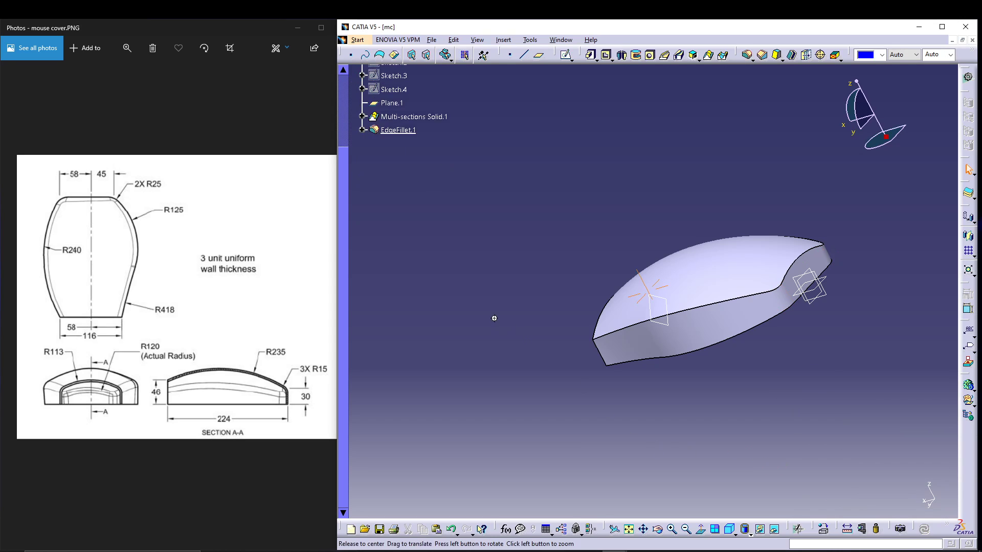
Apply a 15 mm edge fillet with tangency to the curved top face of the solid.
middle_click_drag(495, 318, 730, 292)
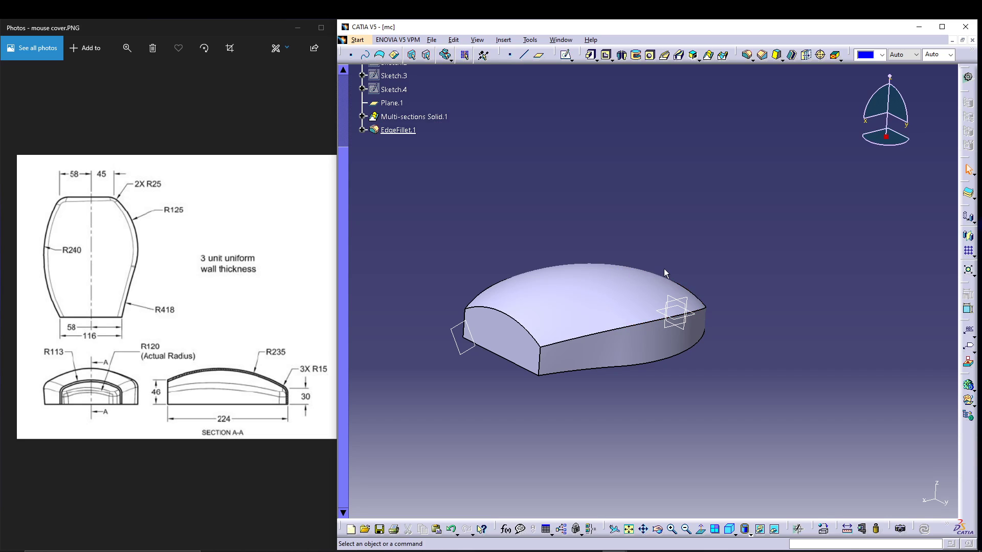
left_click(747, 54)
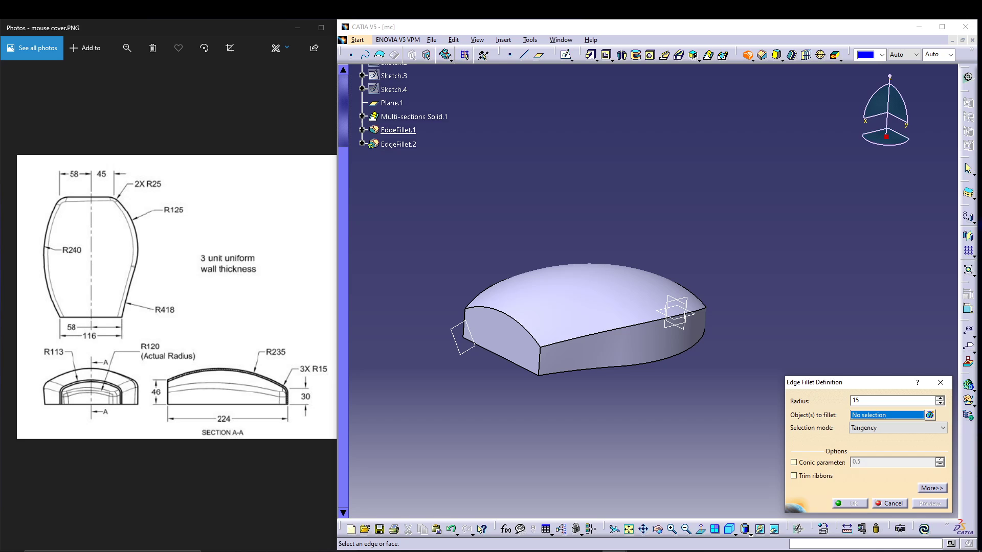
left_click(700, 309)
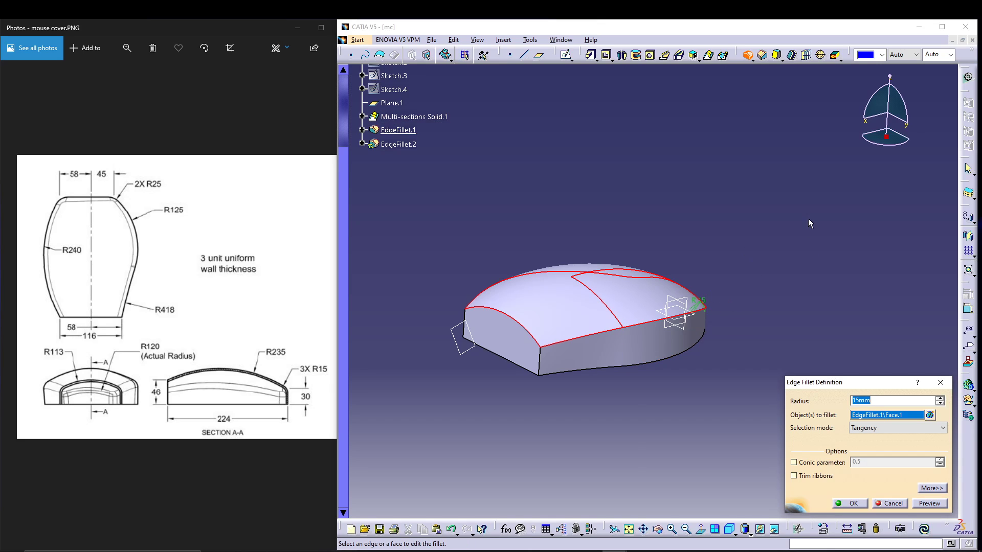
middle_click_drag(809, 219, 708, 327)
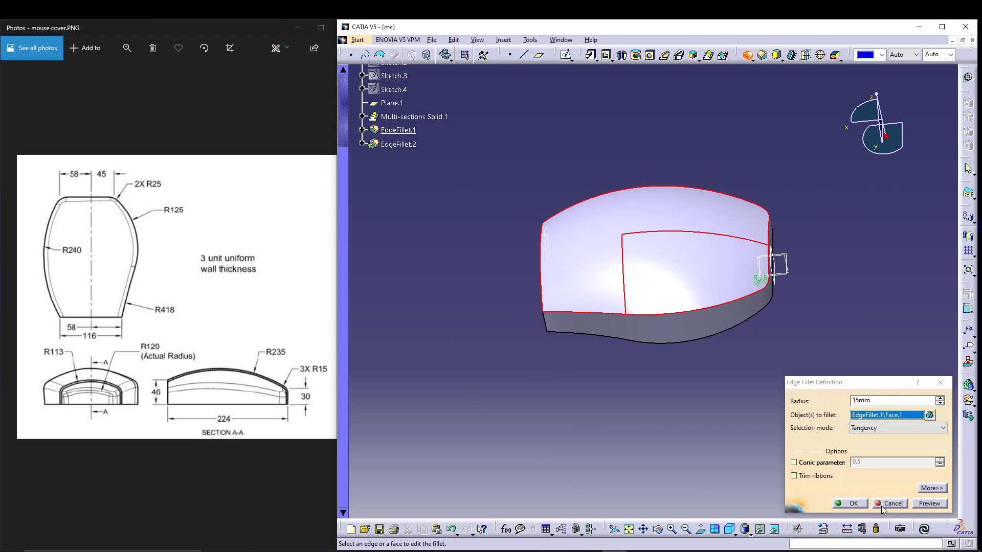
left_click(929, 504)
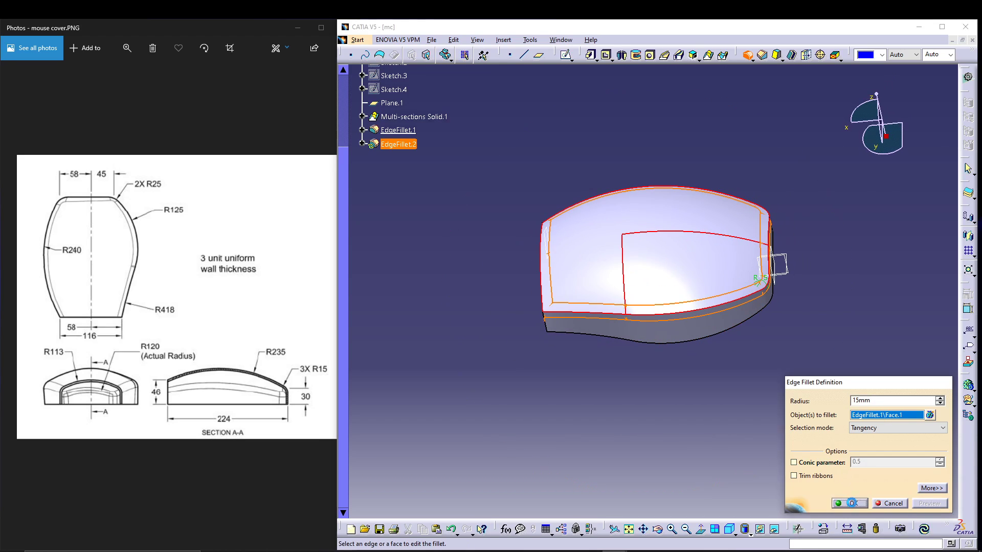
left_click(850, 504)
Change the display style to shading with edges so the smooth edges are drawn on the solid.
middle_click_drag(501, 408, 513, 381)
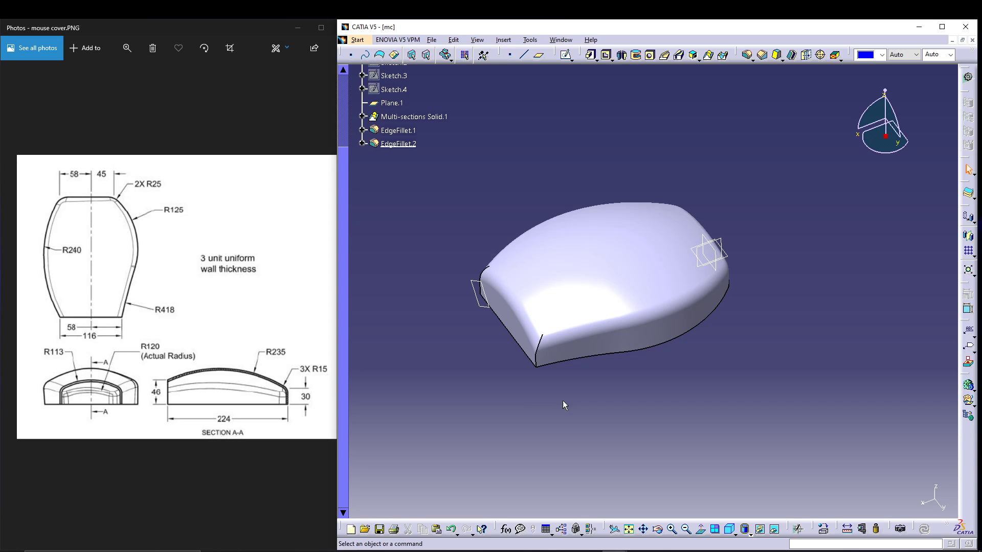
middle_click_drag(551, 406, 557, 402)
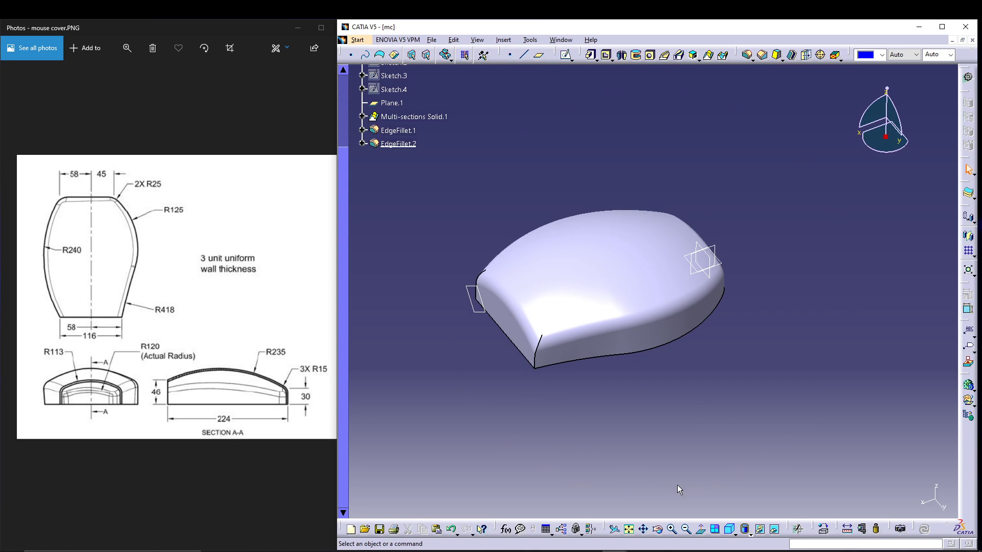
left_click(746, 530)
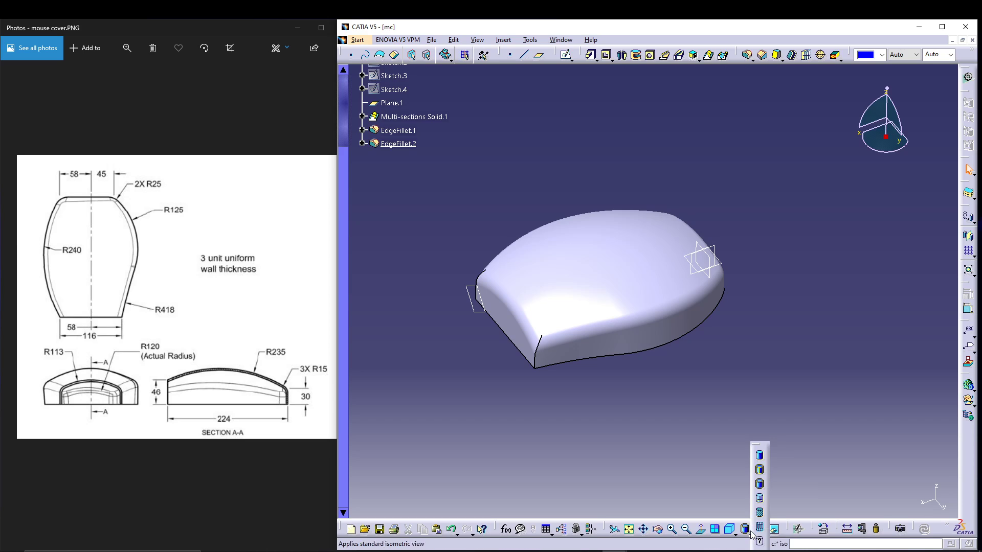
left_click(756, 471)
mouse_move(602, 409)
middle_mouse_down()
mouse_move(646, 370)
mouse_move(592, 362)
mouse_move(575, 390)
mouse_move(585, 401)
middle_mouse_up()
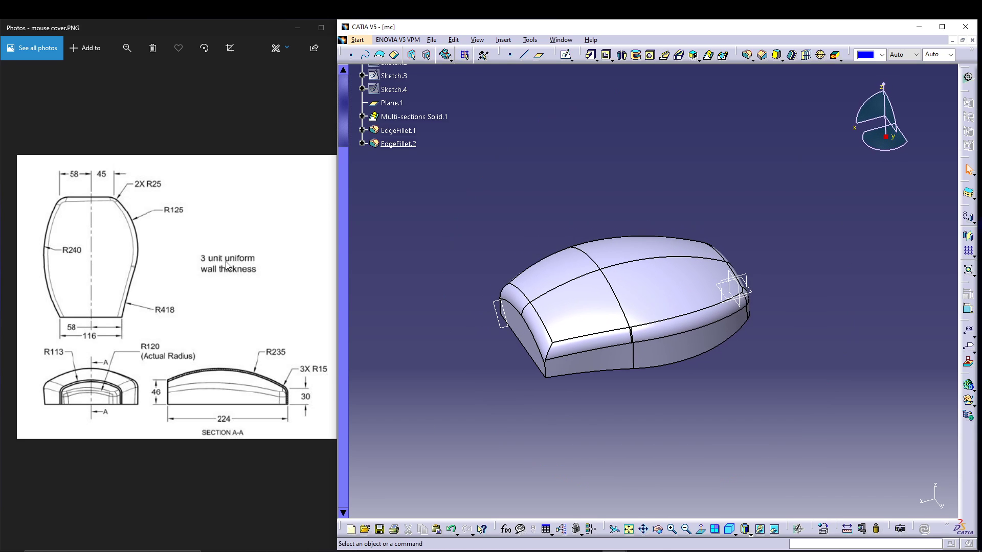
Try to shell the solid to a 3 mm inside thickness, removing the flat end face and the bottom face.
middle_click_drag(555, 427, 641, 205)
left_click(791, 55)
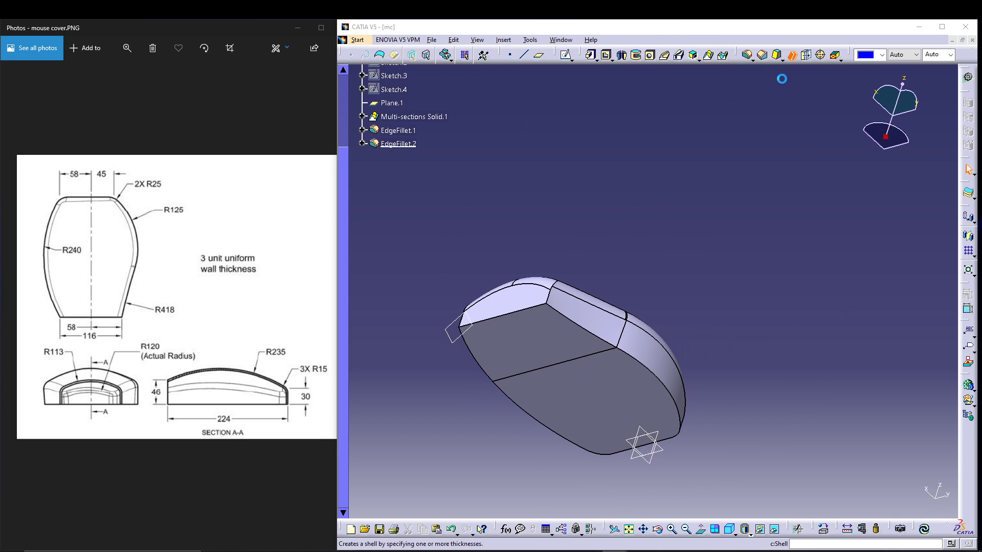
left_click(499, 309)
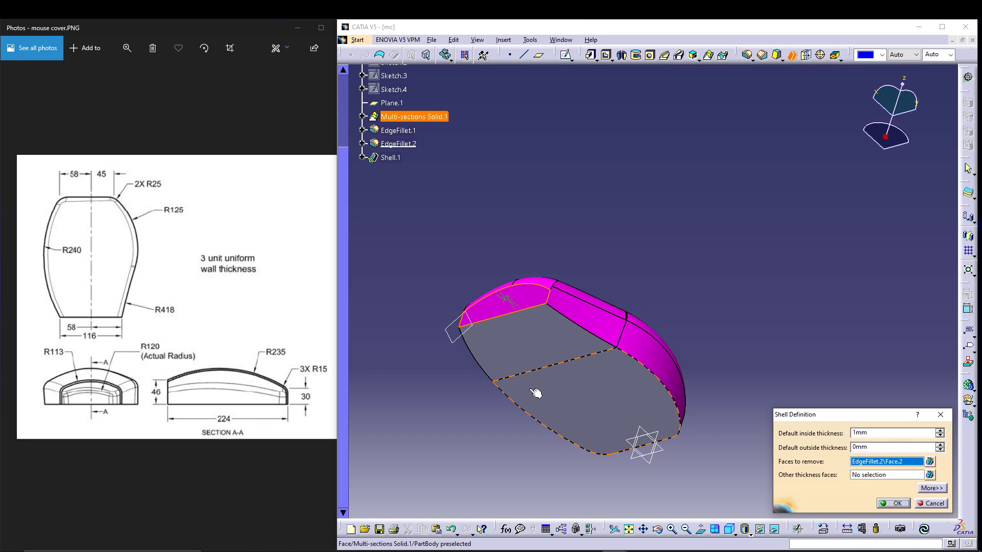
left_click(591, 413)
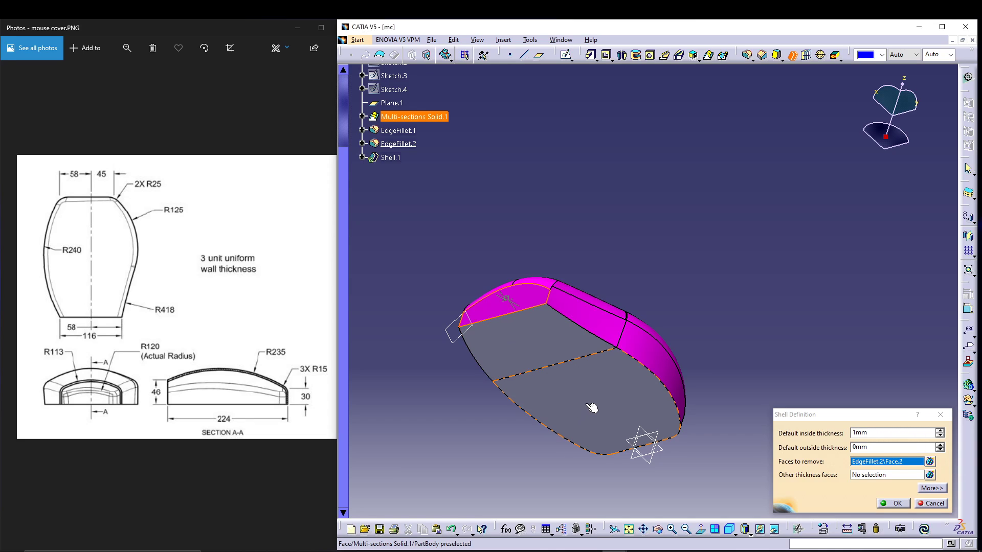
double_click(877, 433)
type("3")
key("Return")
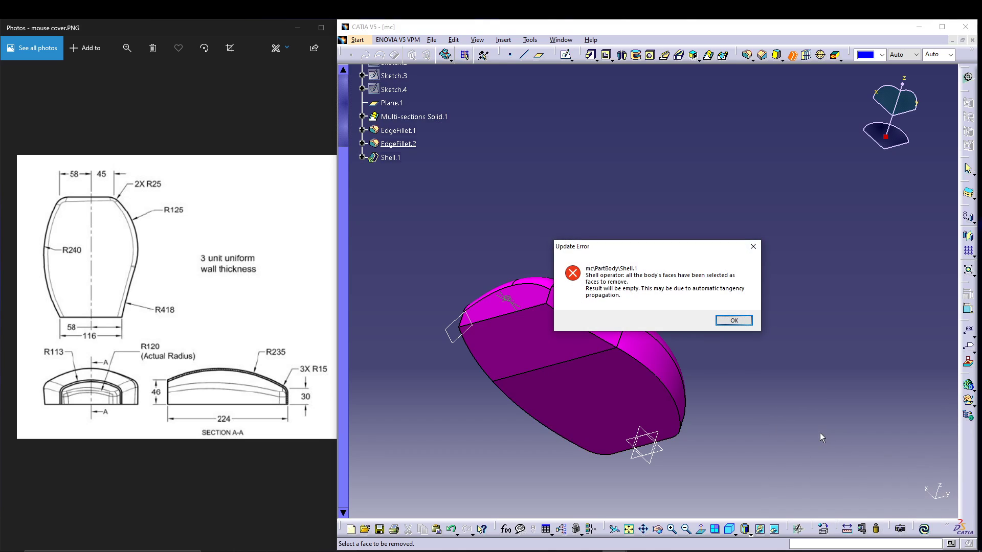
left_click(745, 322)
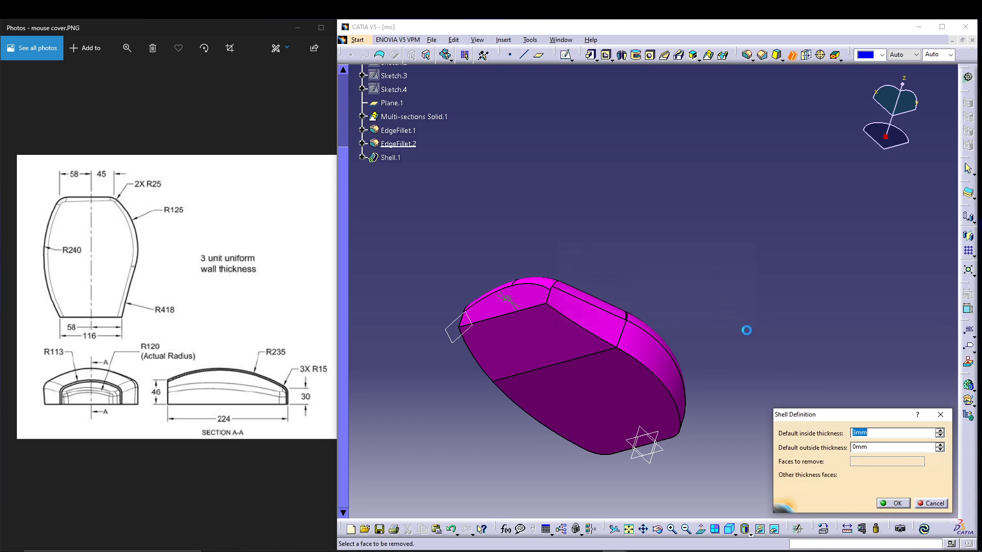
left_click(921, 504)
Edit the 15 mm edge fillet, replacing the top face with the tangent upper edge along the sides and the R25-cornered end.
middle_click_drag(559, 279, 497, 230)
double_click(399, 144)
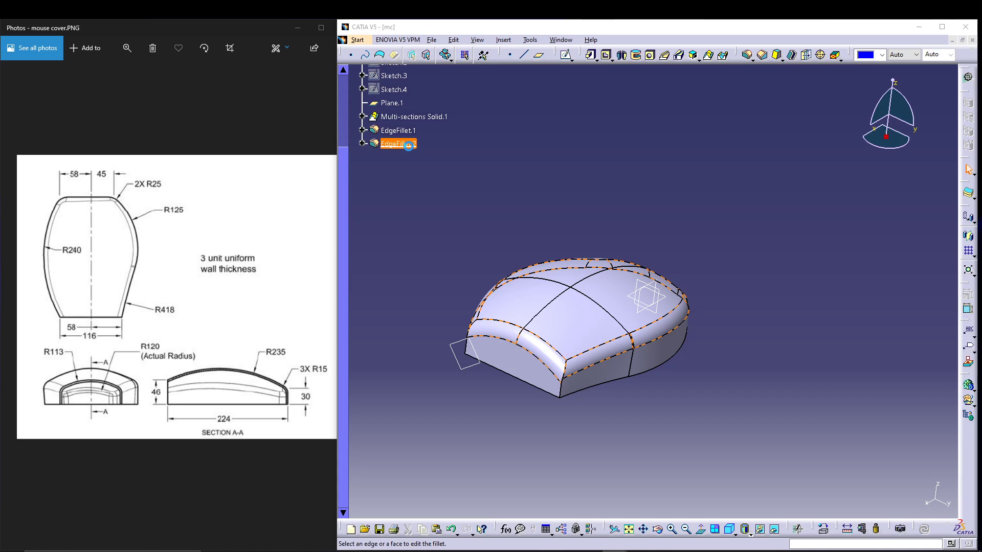
right_click(862, 417)
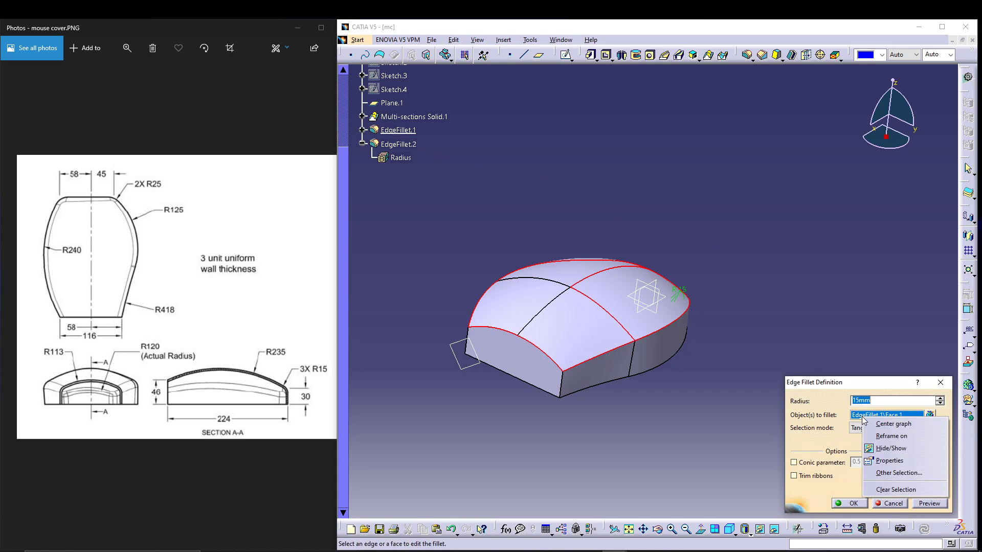
left_click(892, 490)
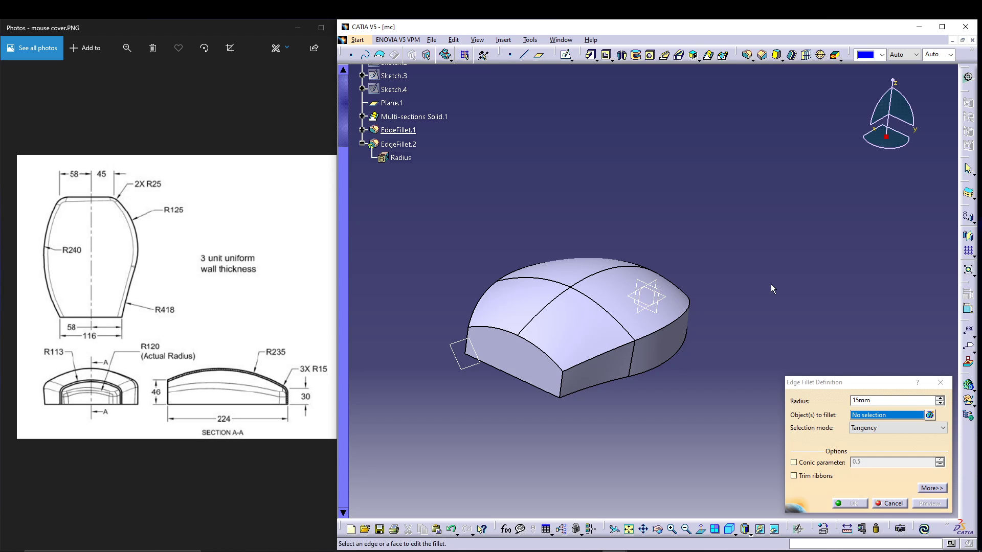
middle_click_drag(771, 283, 673, 296)
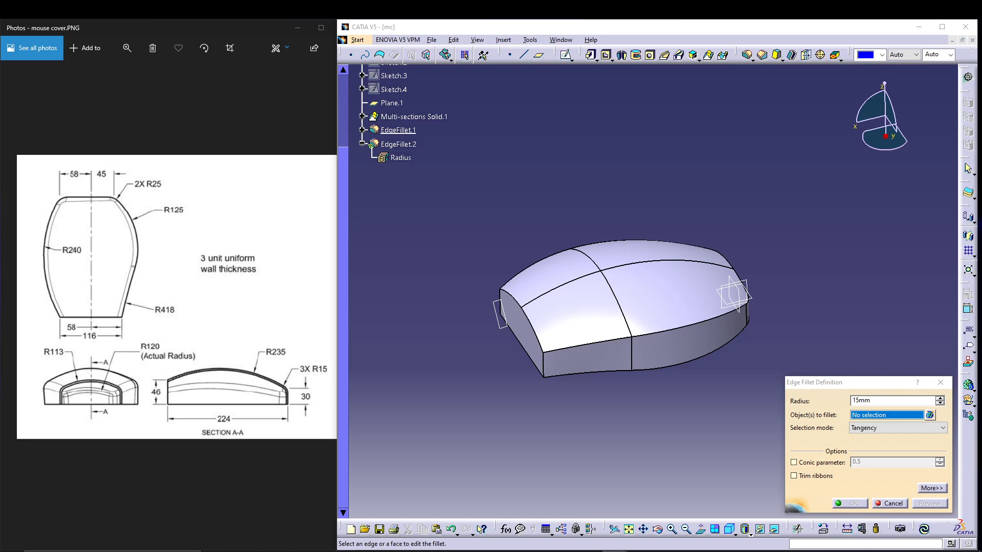
left_click(689, 329)
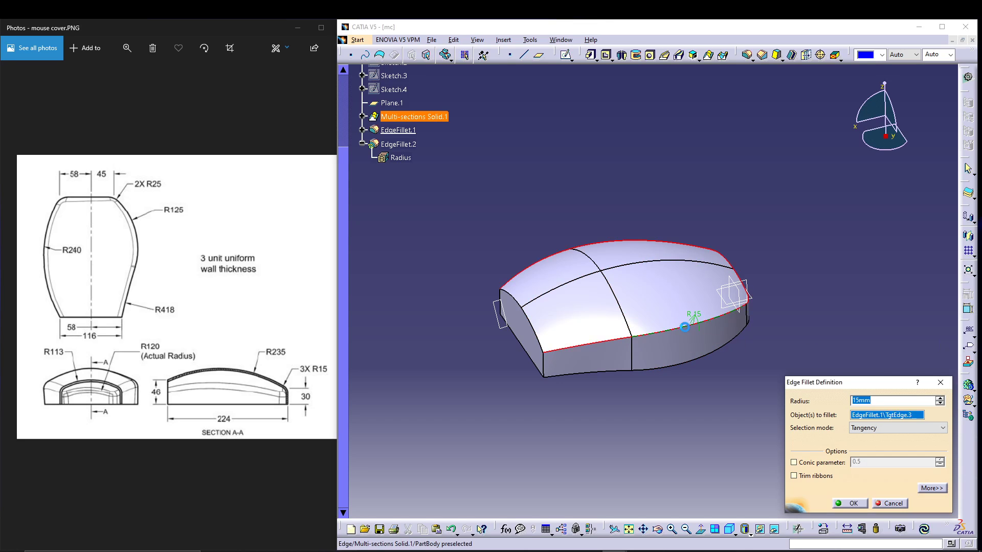
left_click(920, 504)
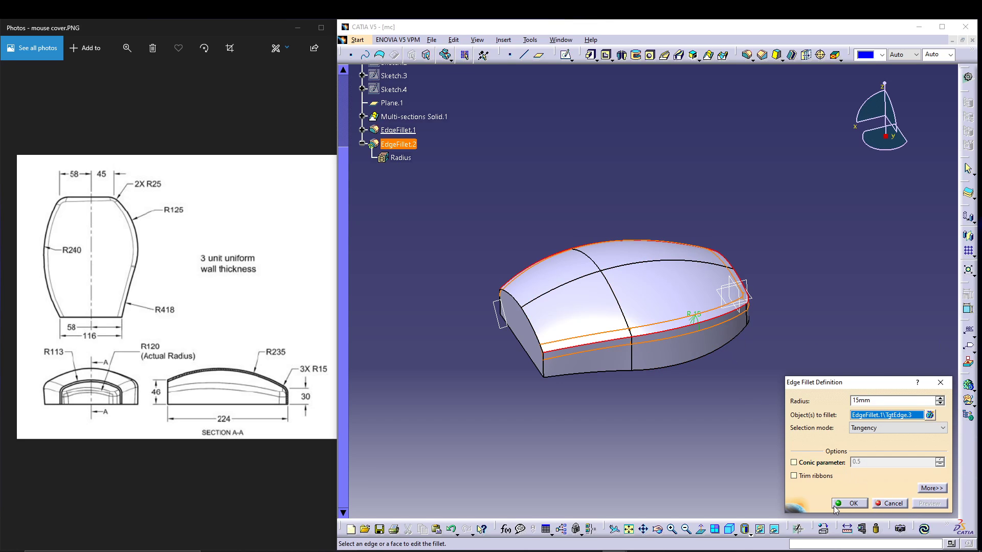
left_click(838, 504)
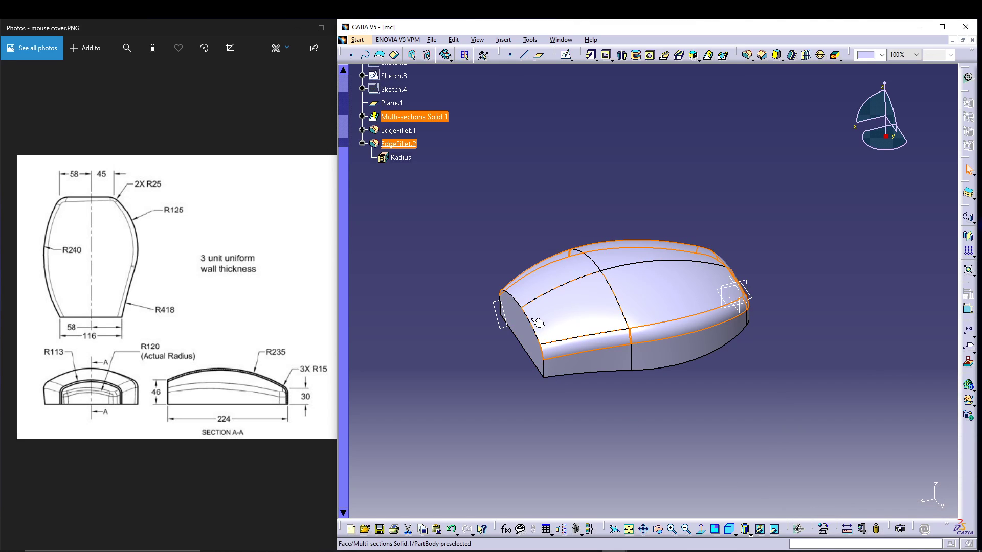
left_click(487, 437)
Shell the solid with a 3 mm default inside thickness, removing the flat end face and the bottom face.
mouse_move(504, 398)
middle_mouse_down()
mouse_move(548, 401)
mouse_move(574, 377)
middle_mouse_up()
left_click(797, 53)
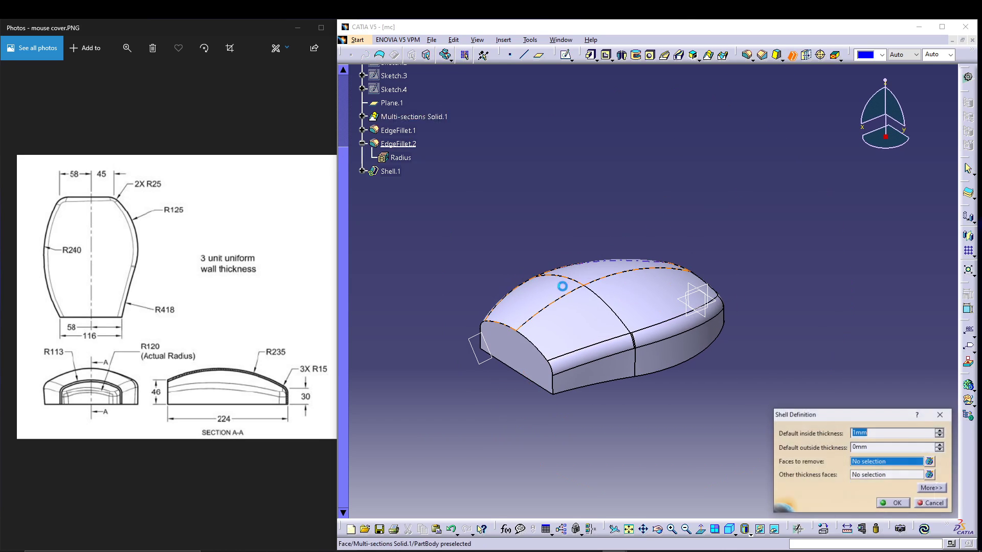
left_click(514, 358)
middle_click_drag(514, 358, 595, 296)
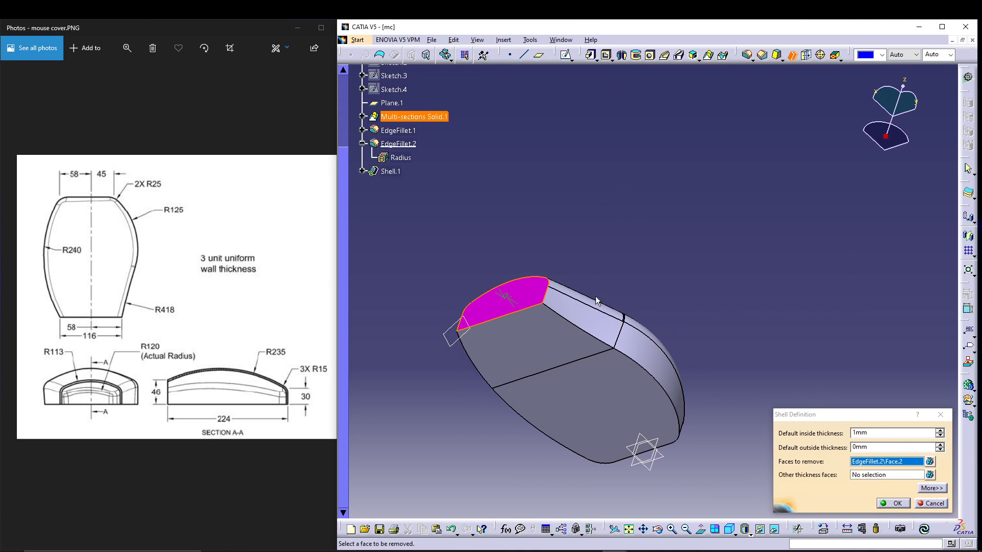
left_click(592, 381)
left_click_drag(877, 433, 839, 435)
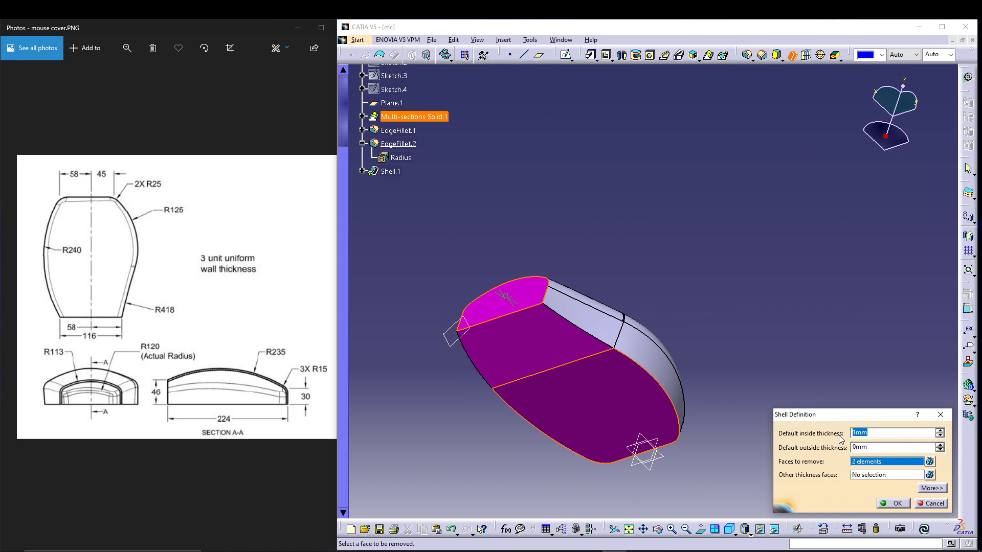
type("3")
left_click(900, 503)
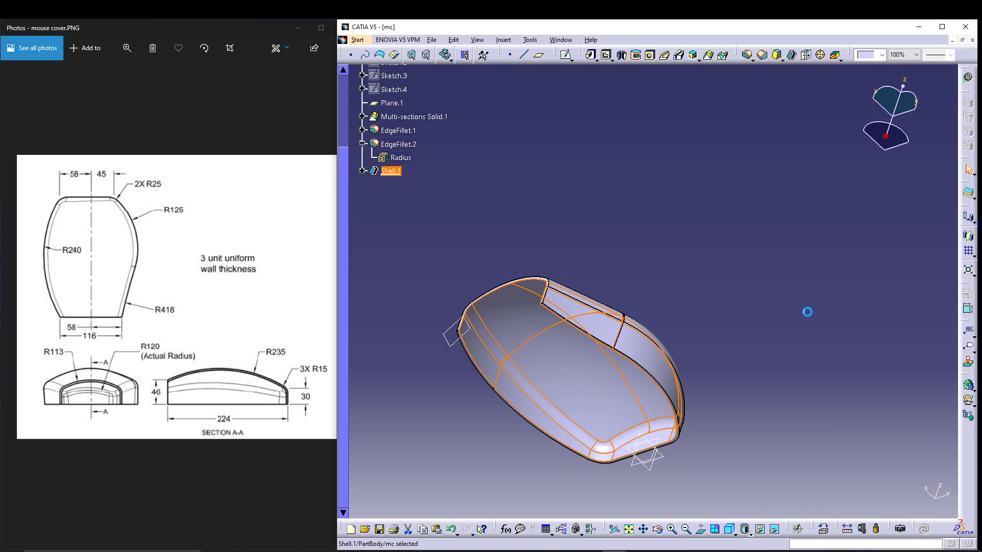
Set the display style to shading with edges without smooth edges and inspect the shelled cover.
middle_click_drag(555, 127, 502, 380)
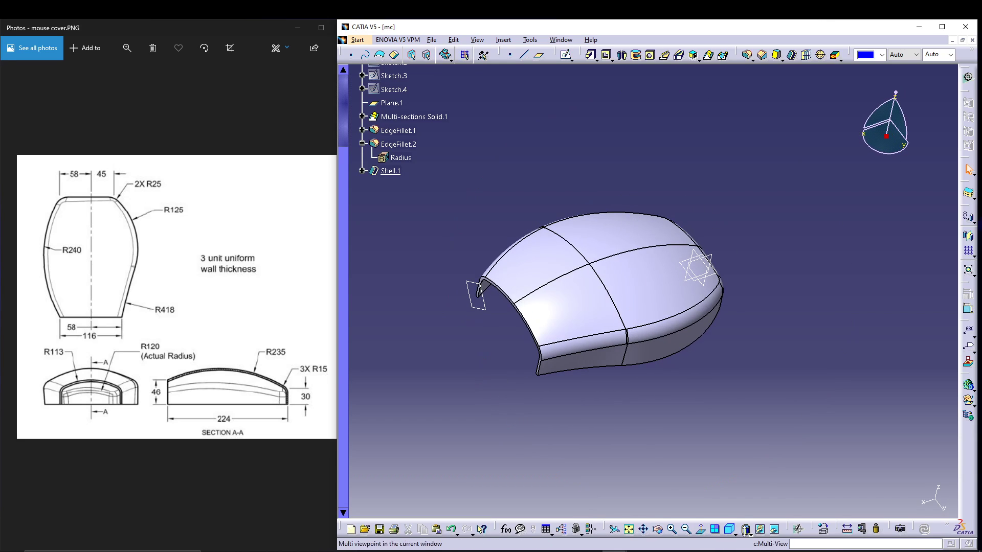
left_click(751, 534)
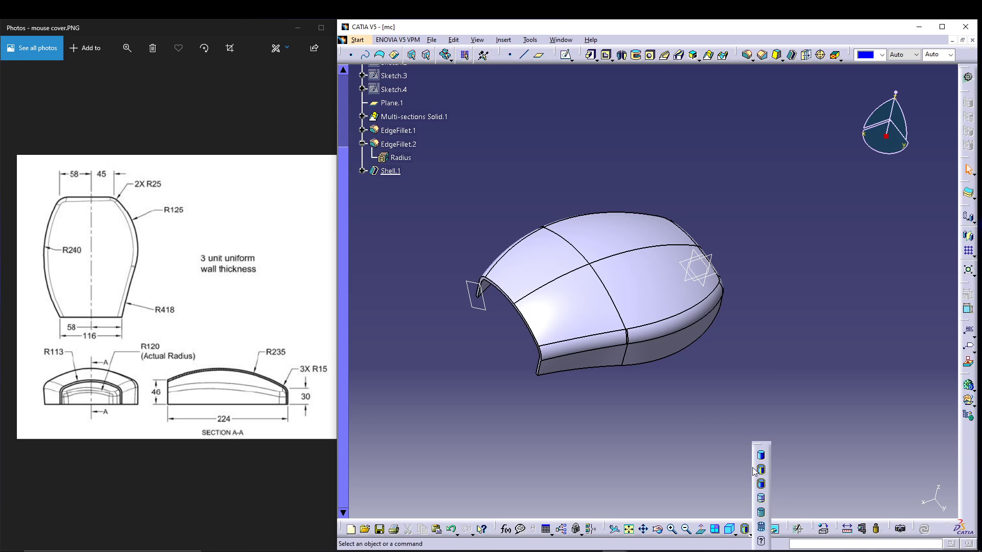
left_click(760, 484)
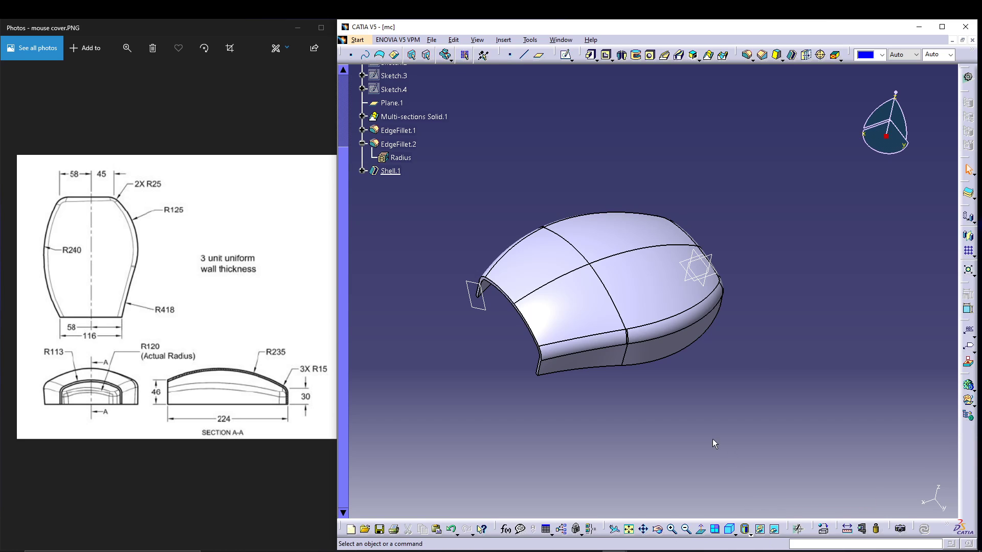
left_click(751, 534)
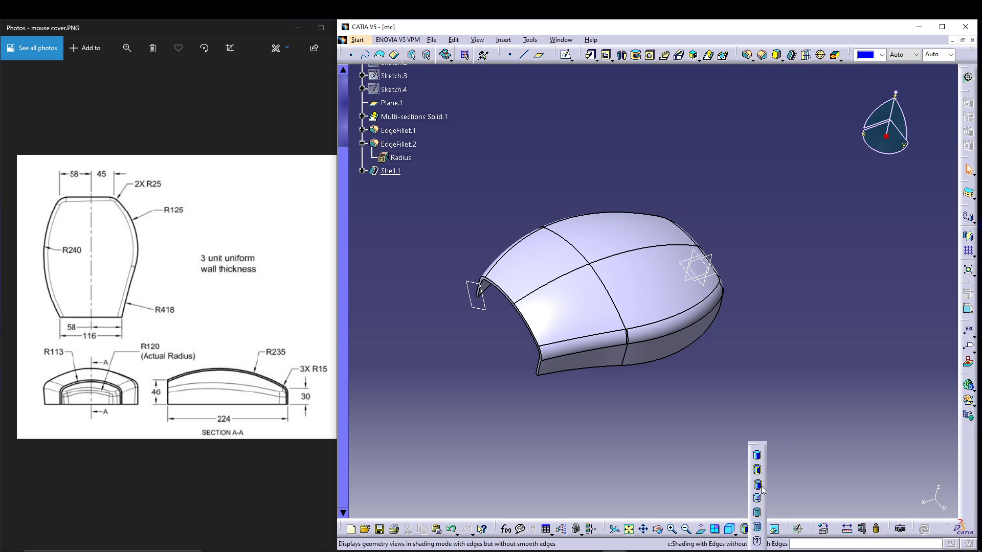
left_click(752, 475)
mouse_move(732, 445)
middle_mouse_down()
mouse_move(639, 317)
mouse_move(523, 278)
mouse_move(509, 355)
mouse_move(765, 147)
mouse_move(693, 329)
mouse_move(783, 289)
mouse_move(861, 382)
mouse_move(627, 390)
mouse_move(752, 292)
mouse_move(620, 327)
mouse_move(738, 272)
mouse_move(665, 266)
mouse_move(676, 249)
middle_mouse_up()
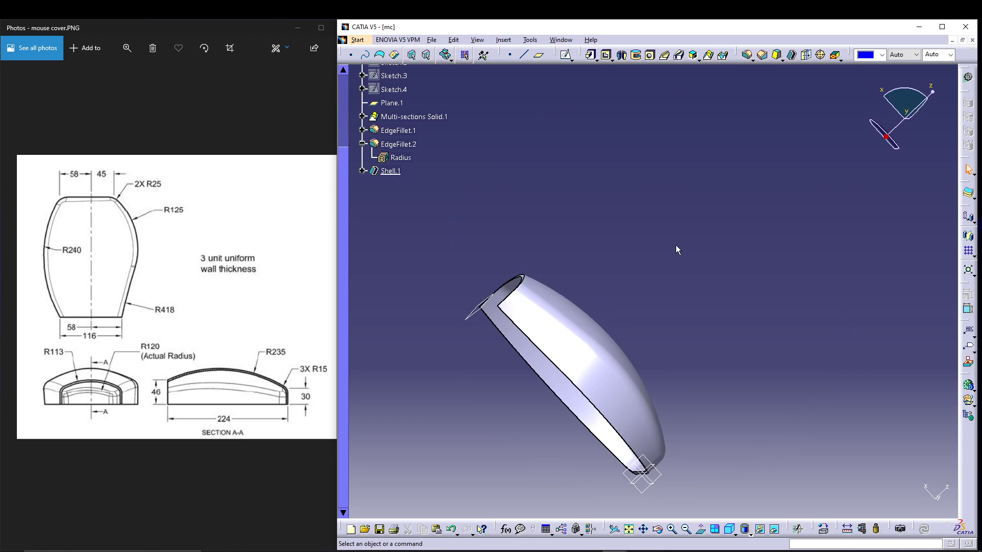
Set the isometric view and hide the reference plane Plane.1 at the cover's open end.
left_click(730, 529)
middle_click_drag(766, 265, 855, 265)
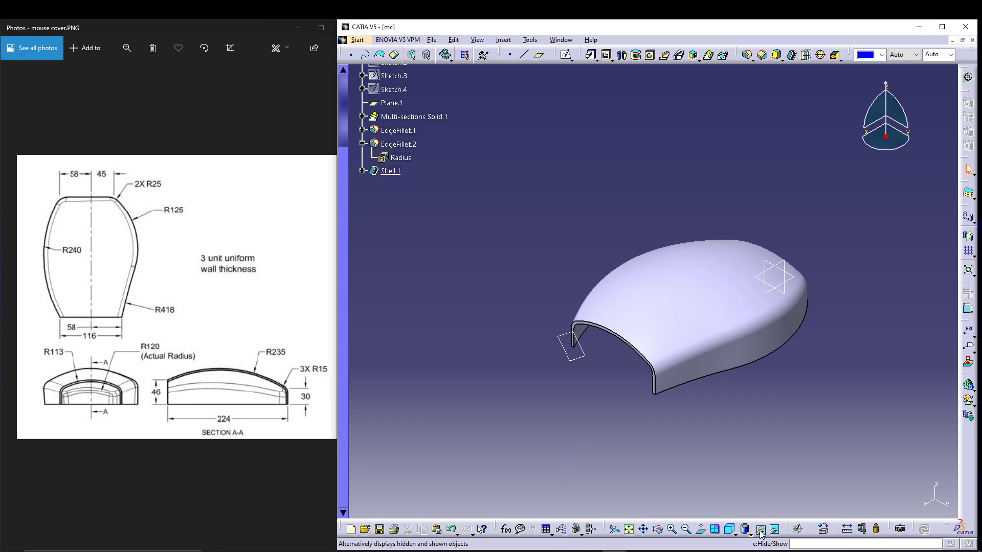
left_click(583, 360)
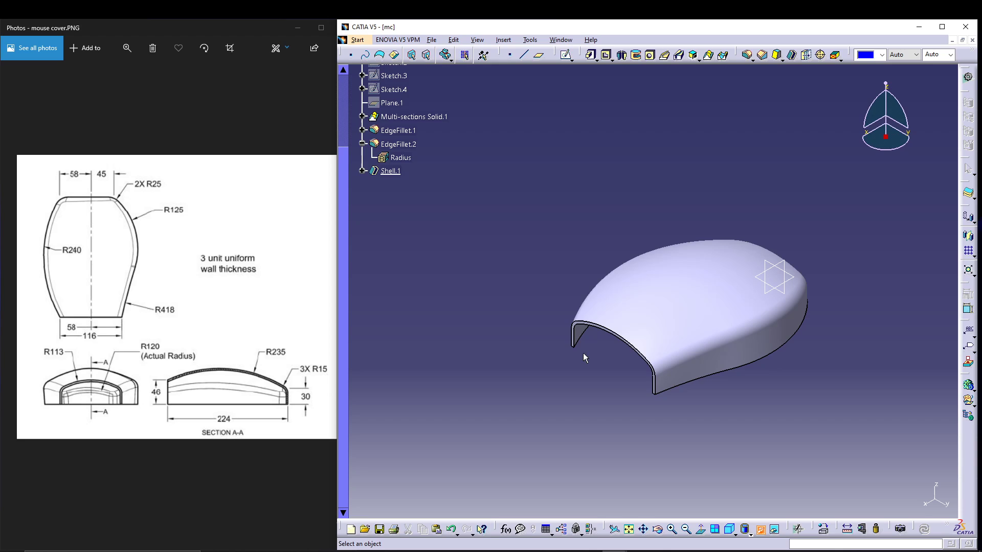
scroll(455, 174, "up", 5)
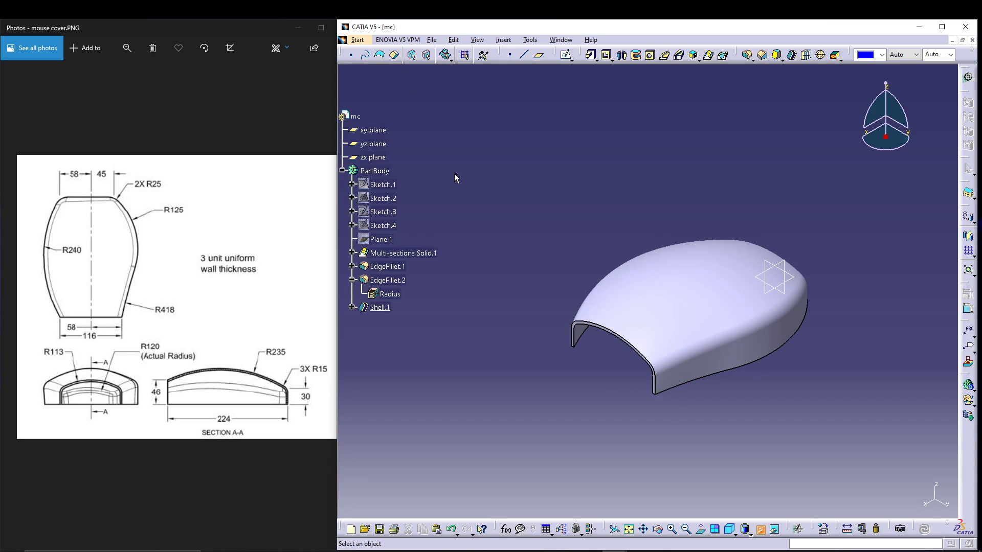